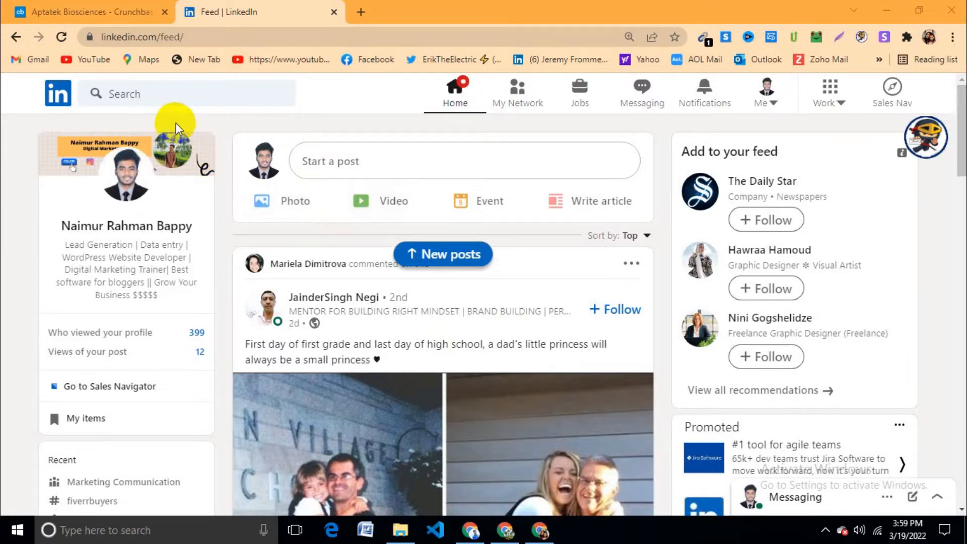
Step: Search LinkedIn for 'marketing manager' using the dropdown suggestion and review the results
{"action": "left_click", "coordinate": [126, 95]}
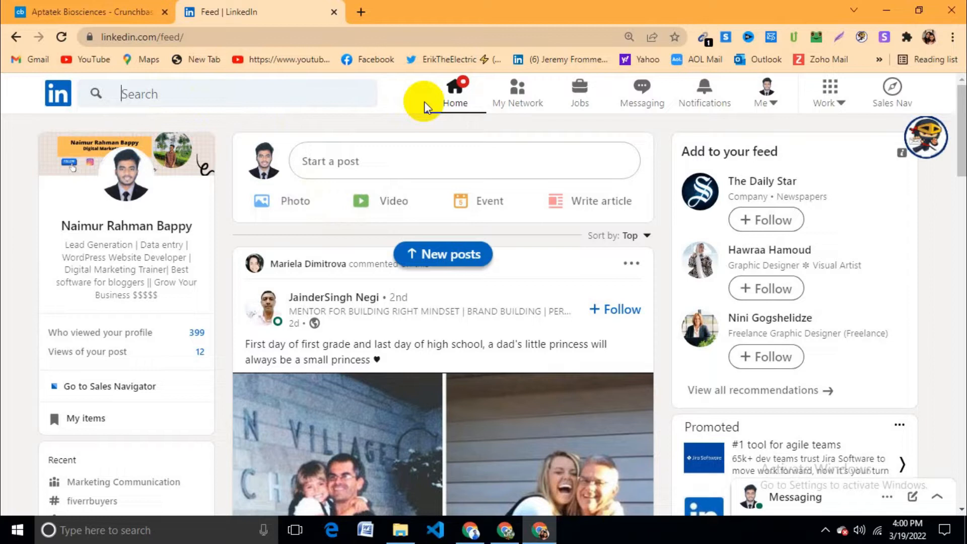
{"action": "type", "text": "ma"}
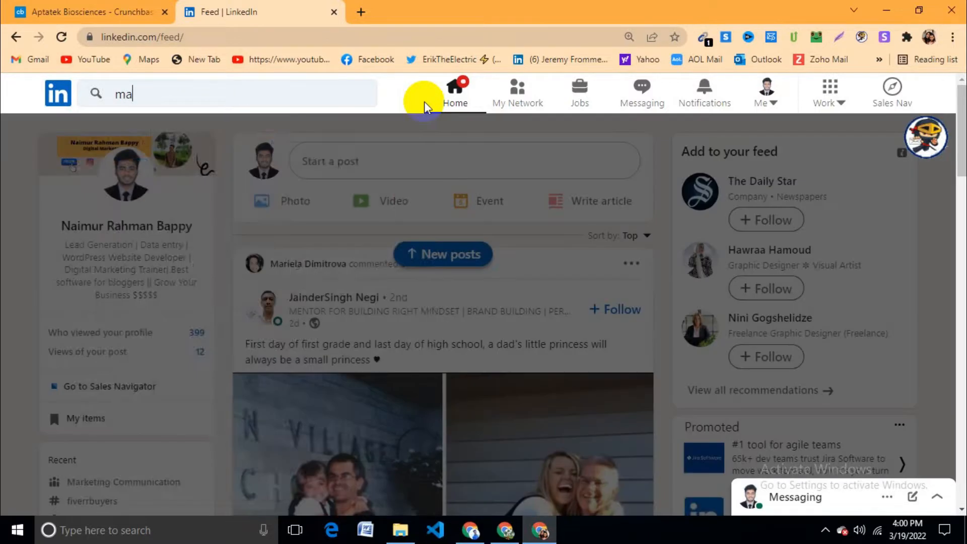
{"action": "type", "text": "rketin"}
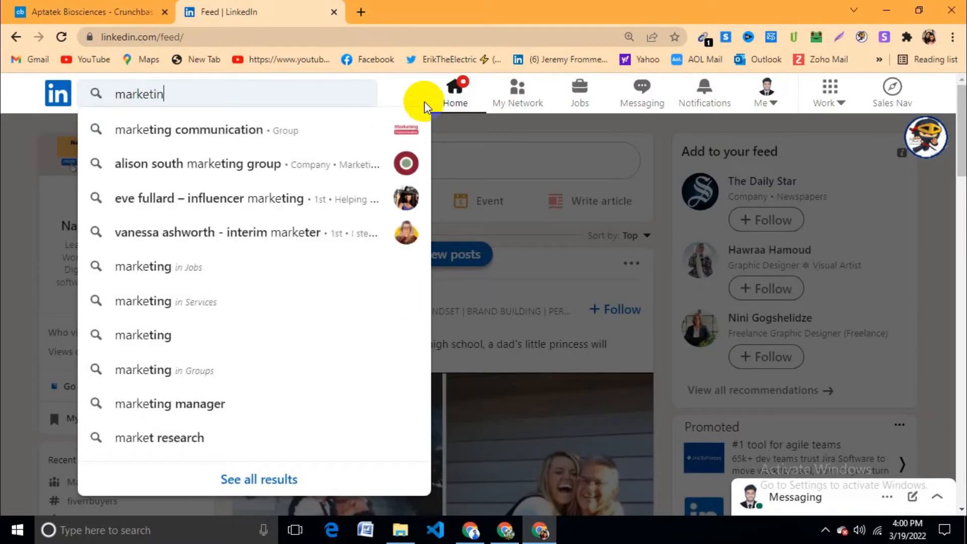
{"action": "type", "text": "g manag"}
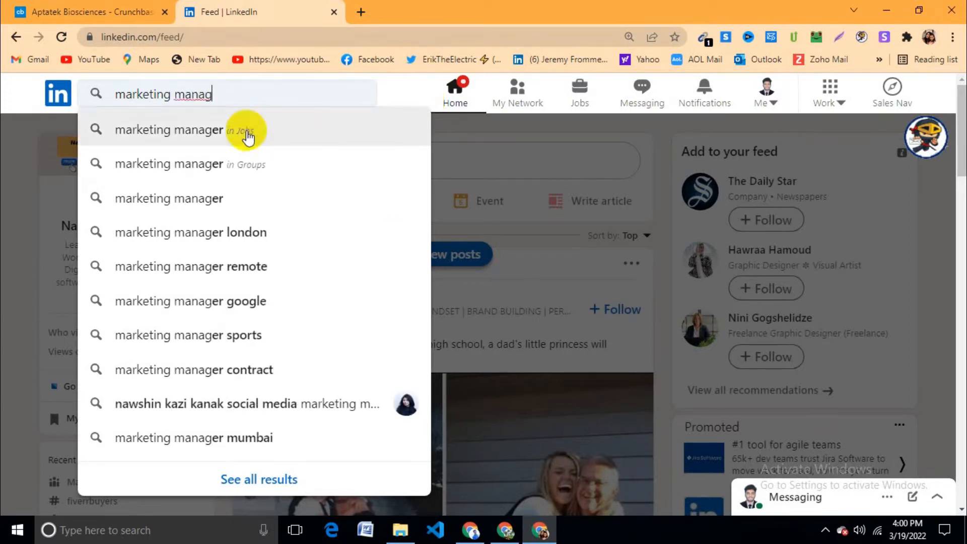
{"action": "left_click", "coordinate": [225, 196]}
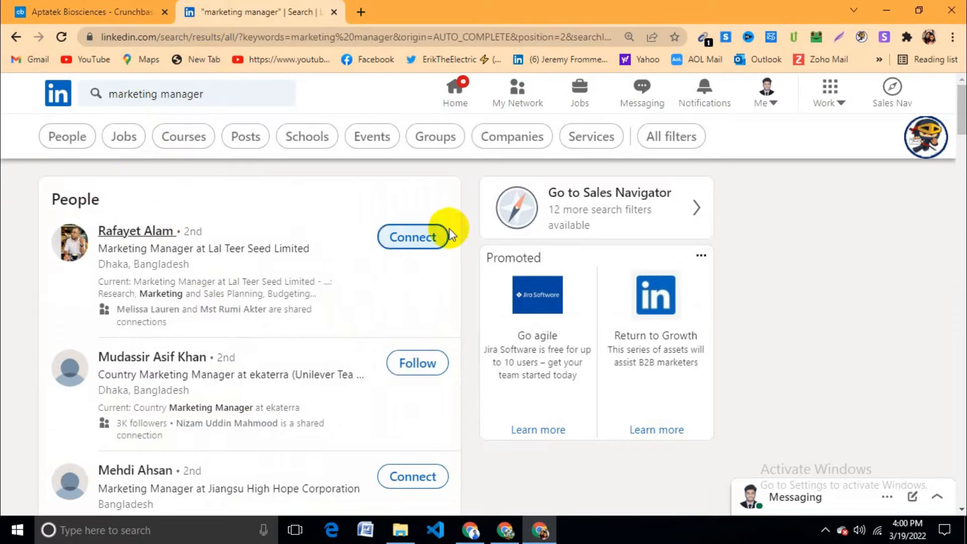
{"action": "scroll", "coordinate": [274, 277], "scroll_direction": "down", "scroll_amount": 1}
{"action": "scroll", "coordinate": [252, 290], "scroll_direction": "up", "scroll_amount": 1}
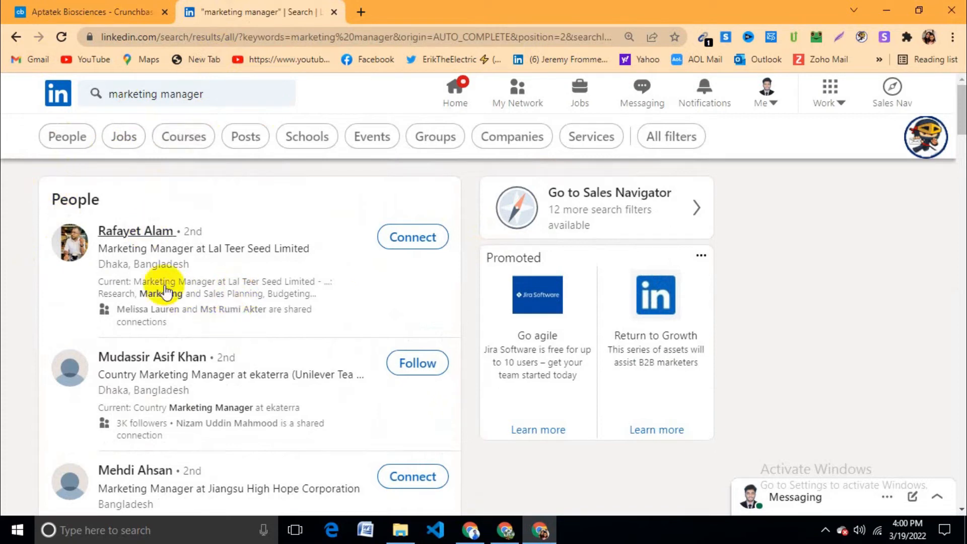
{"action": "scroll", "coordinate": [206, 237], "scroll_direction": "down", "scroll_amount": 1}
{"action": "scroll", "coordinate": [201, 222], "scroll_direction": "up", "scroll_amount": 1}
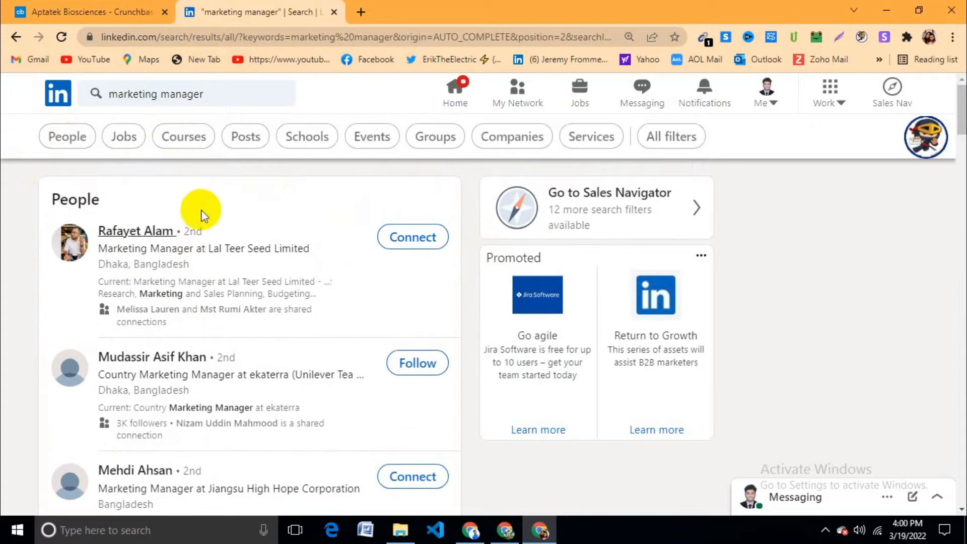
Step: Filter the results to People located in California, United States
{"action": "left_click", "coordinate": [69, 138]}
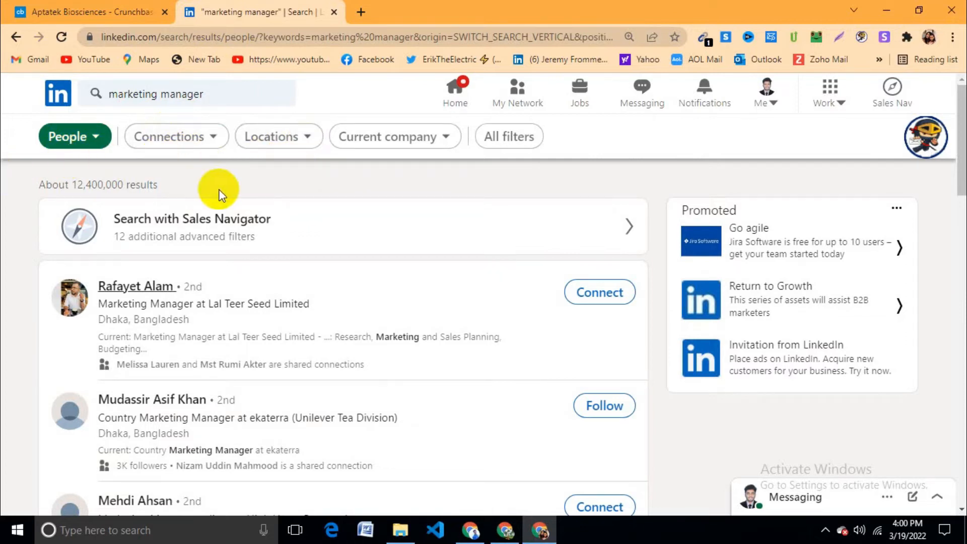
{"action": "left_click", "coordinate": [309, 139]}
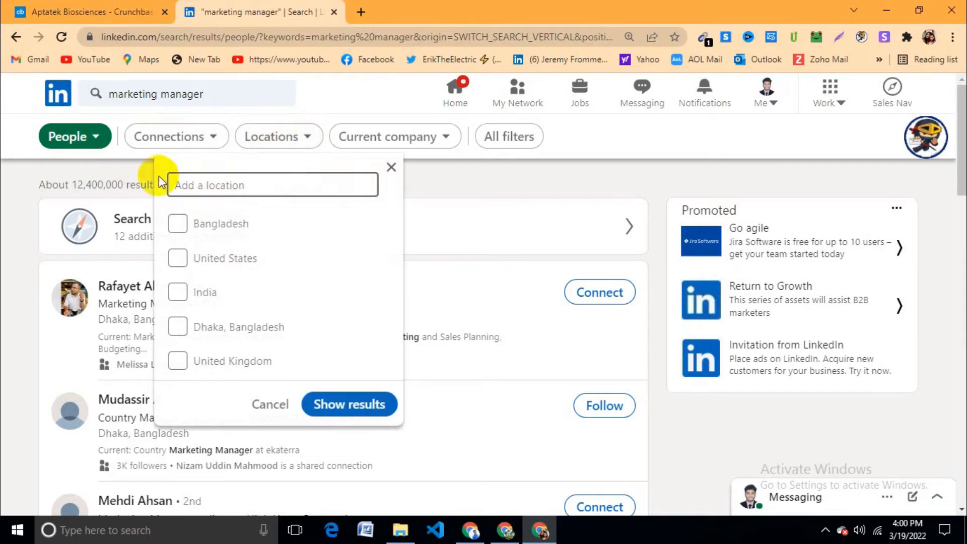
{"action": "left_click", "coordinate": [233, 190]}
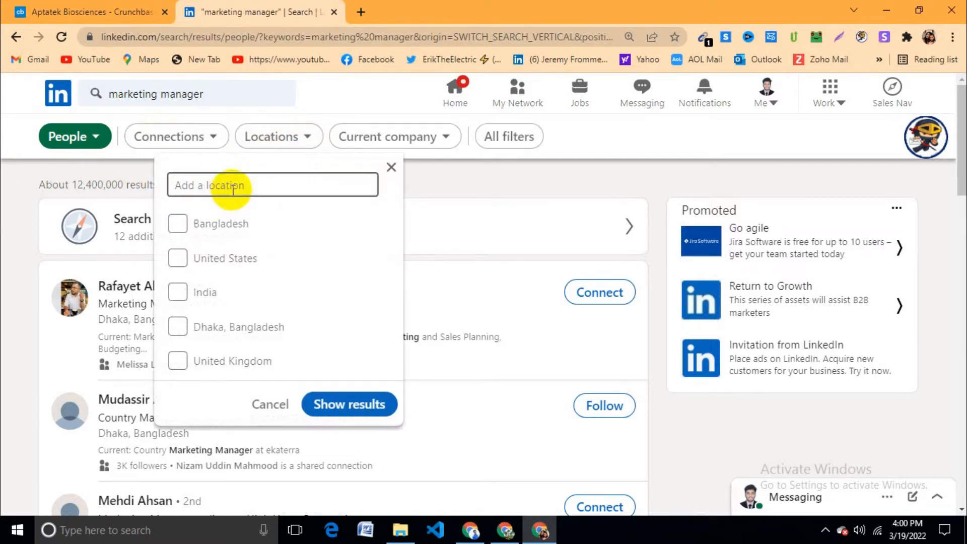
{"action": "type", "text": "ca"}
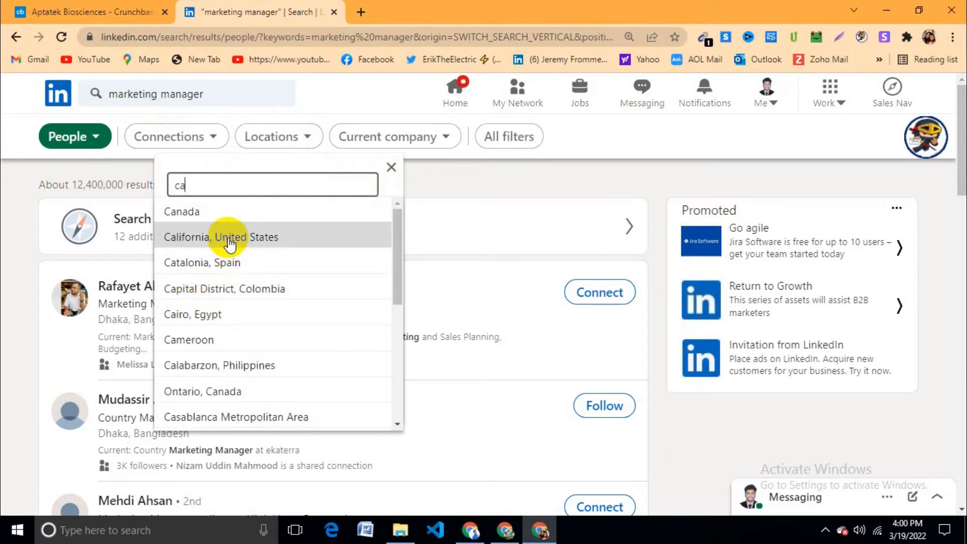
{"action": "left_click", "coordinate": [229, 241]}
{"action": "left_click", "coordinate": [357, 444]}
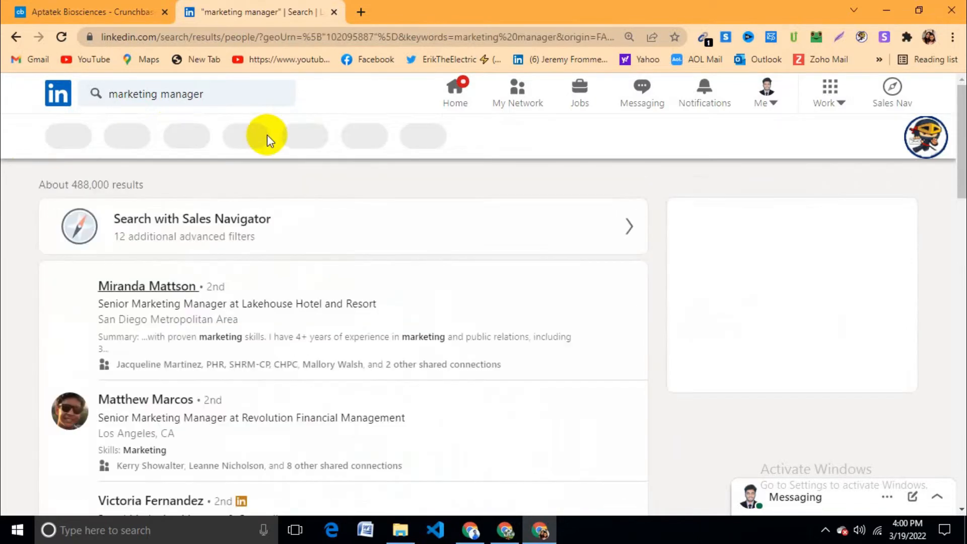
Step: Check the connection and current company filters without changing them, then open a new tab
{"action": "left_click_drag", "start_coordinate": [72, 186], "coordinate": [201, 179]}
{"action": "left_click", "coordinate": [206, 177]}
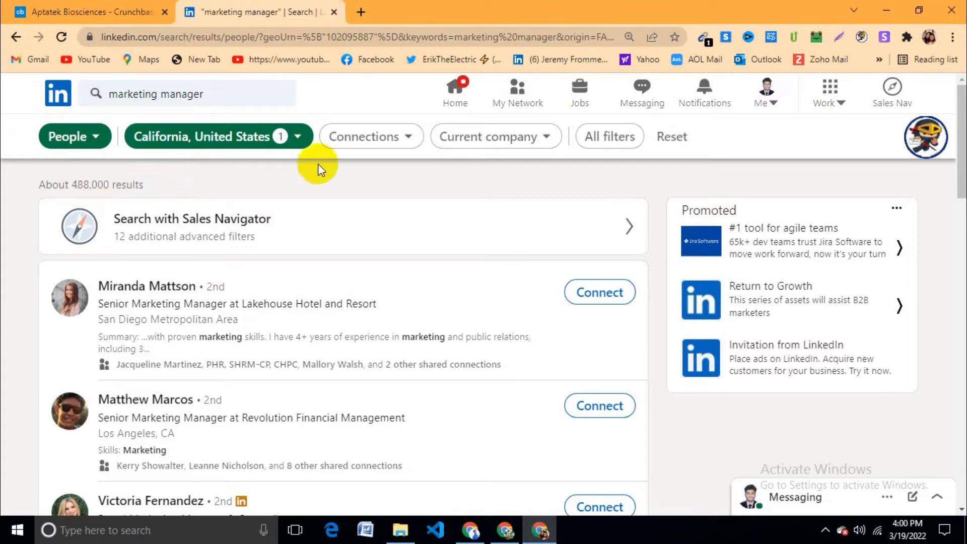
{"action": "left_click", "coordinate": [410, 140]}
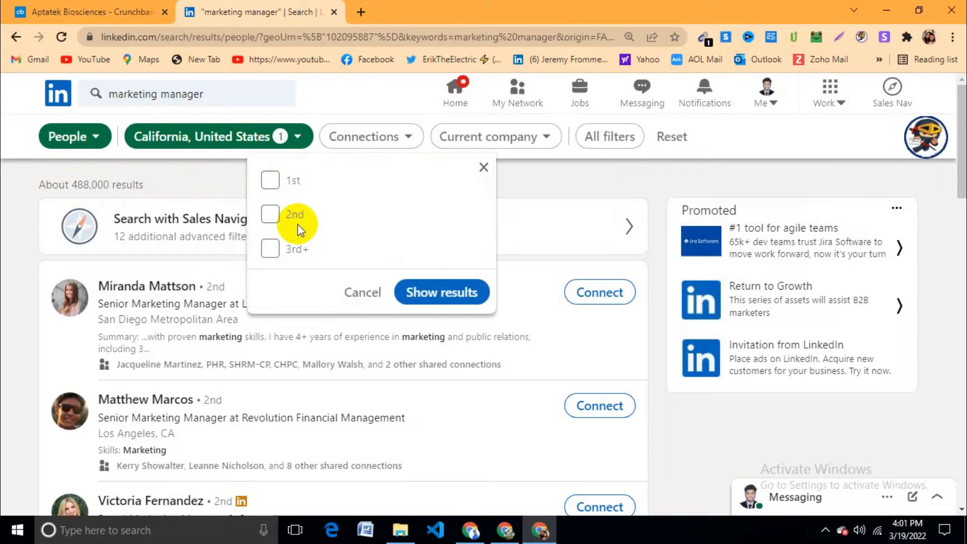
{"action": "left_click", "coordinate": [219, 190]}
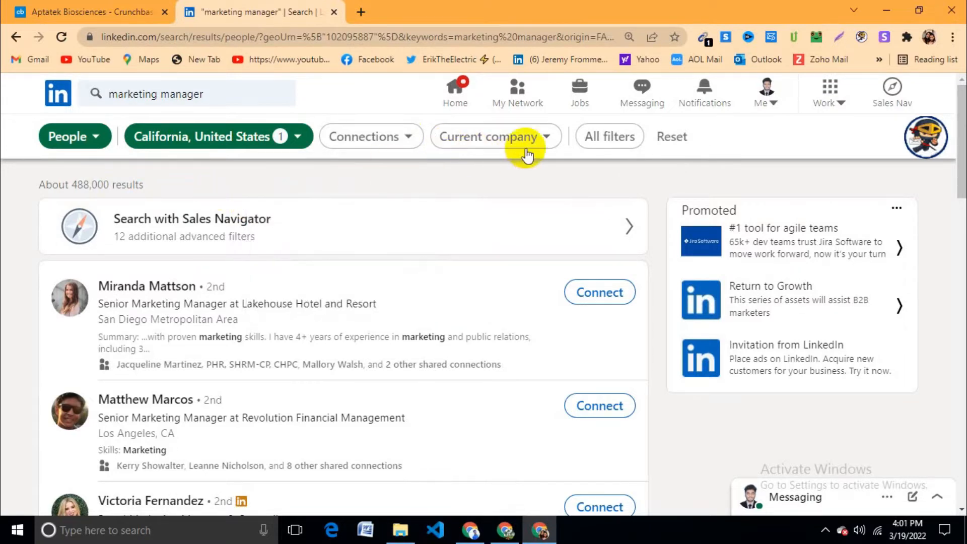
{"action": "left_click", "coordinate": [549, 141]}
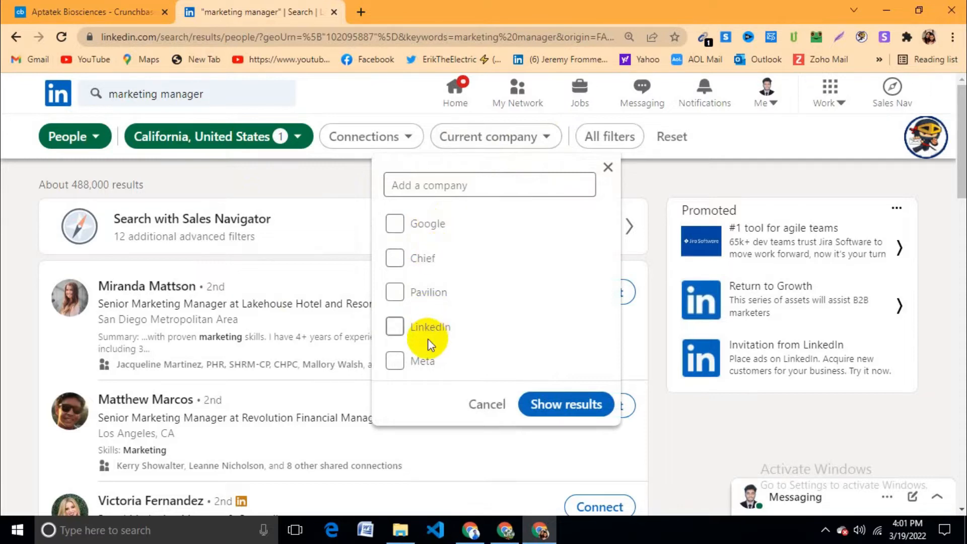
{"action": "left_click", "coordinate": [328, 188]}
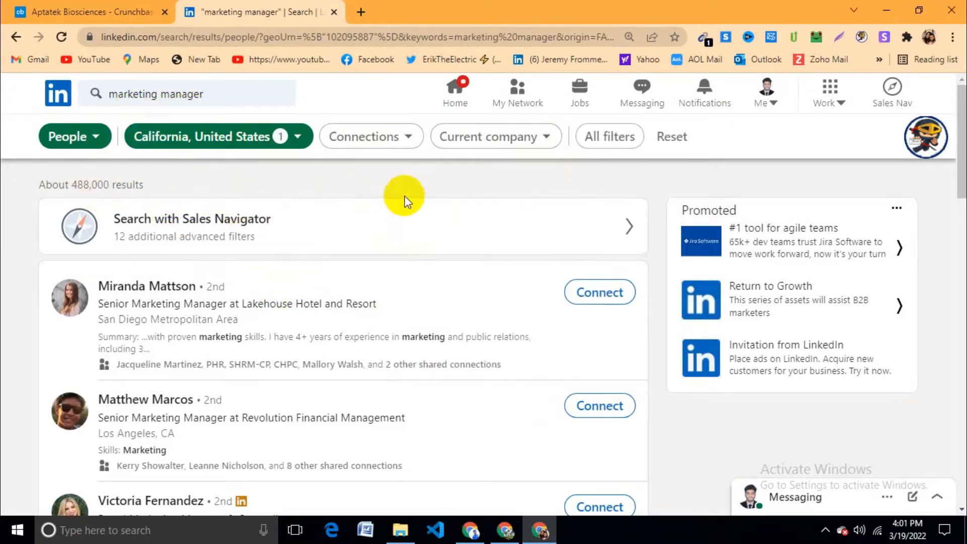
{"action": "scroll", "coordinate": [328, 298], "scroll_direction": "down", "scroll_amount": 10}
{"action": "scroll", "coordinate": [327, 317], "scroll_direction": "up", "scroll_amount": 8}
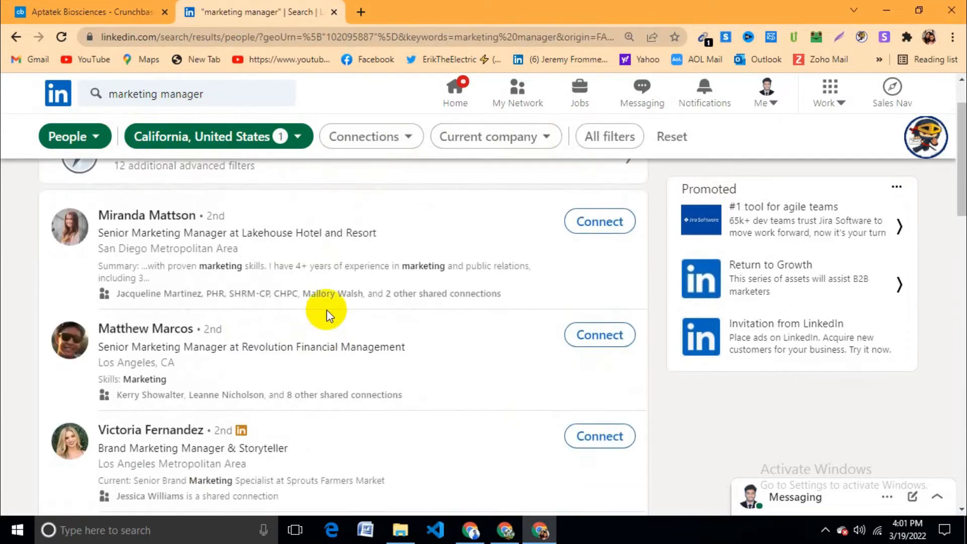
{"action": "scroll", "coordinate": [327, 310], "scroll_direction": "up", "scroll_amount": 1}
{"action": "scroll", "coordinate": [163, 282], "scroll_direction": "down", "scroll_amount": 5}
{"action": "scroll", "coordinate": [259, 307], "scroll_direction": "up", "scroll_amount": 5}
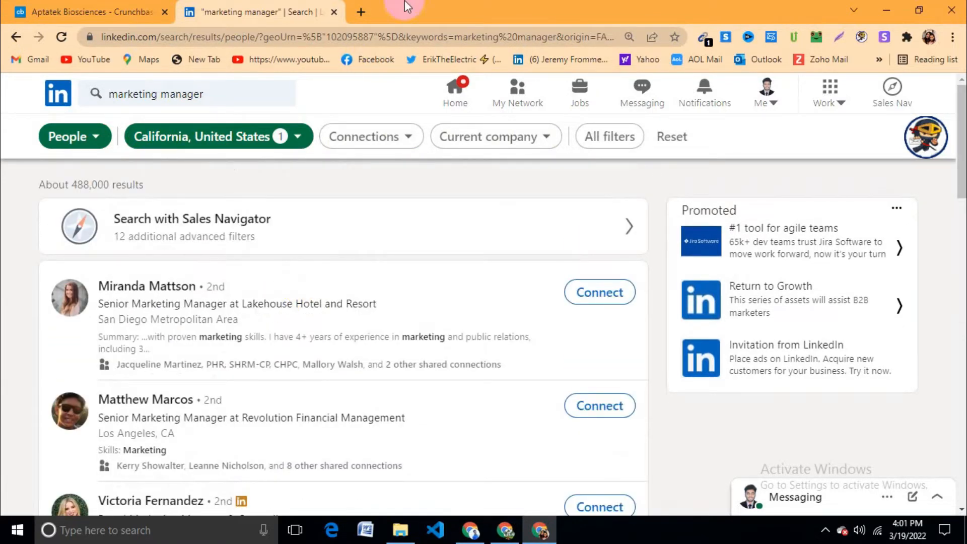
{"action": "left_click", "coordinate": [362, 12]}
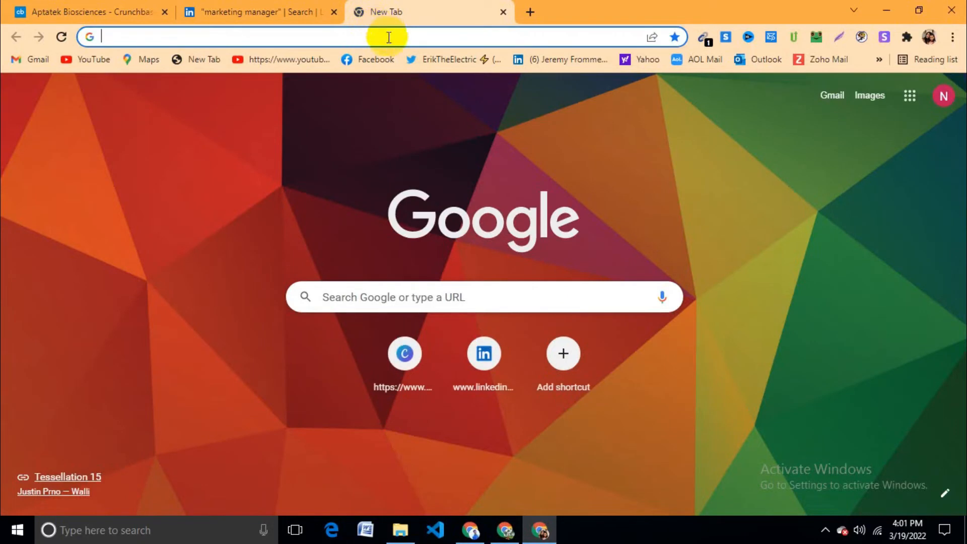
Step: Create a blank Google Sheets spreadsheet from Google Drive's New menu
{"action": "left_click", "coordinate": [320, 11]}
{"action": "left_click", "coordinate": [383, 11]}
{"action": "left_click", "coordinate": [910, 95]}
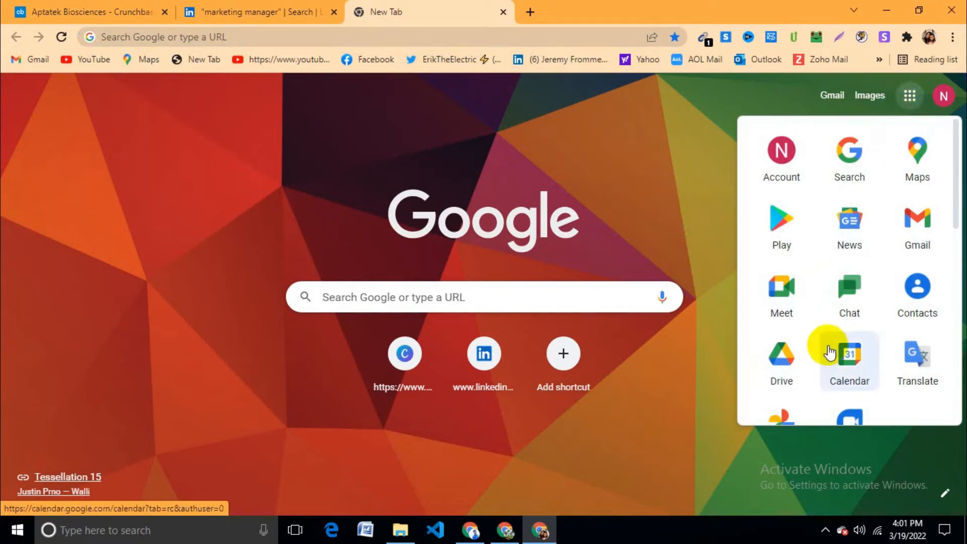
{"action": "left_click", "coordinate": [787, 356]}
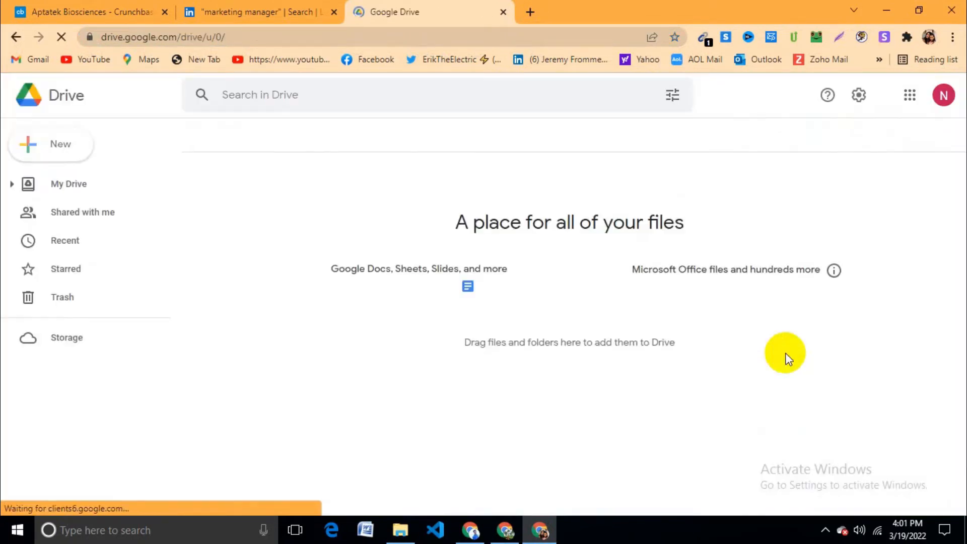
{"action": "left_click", "coordinate": [59, 145]}
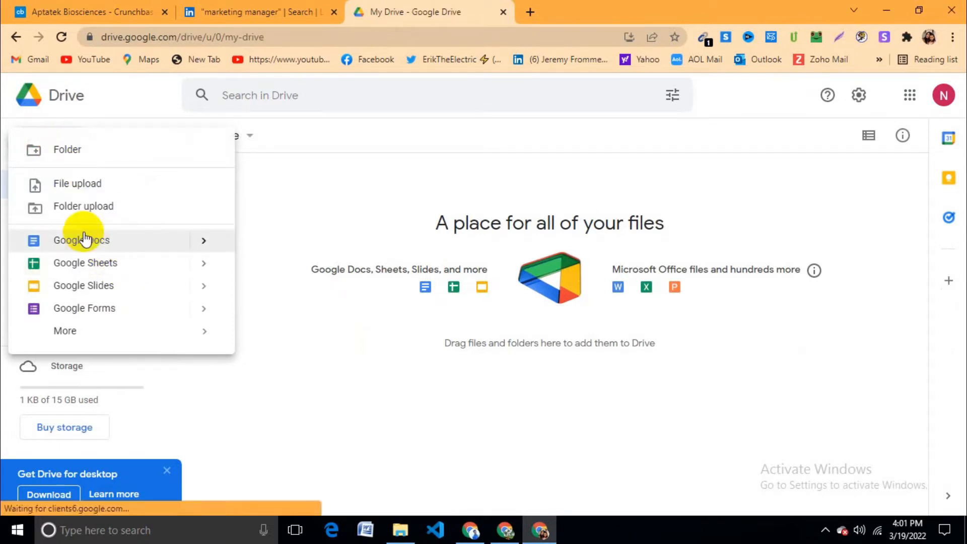
{"action": "left_click", "coordinate": [93, 264]}
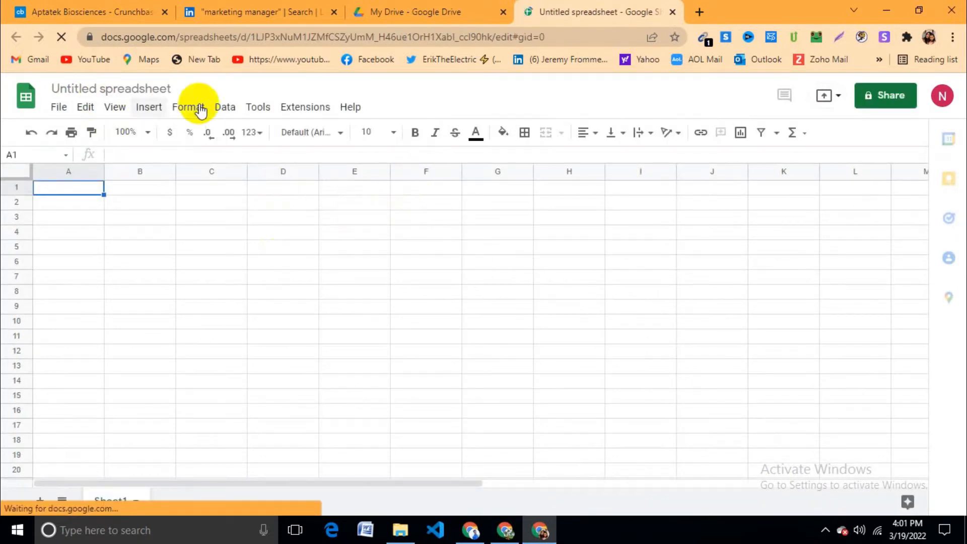
Step: Rename the spreadsheet to 'Marketing Manager Ca usa'
{"action": "left_click", "coordinate": [131, 85]}
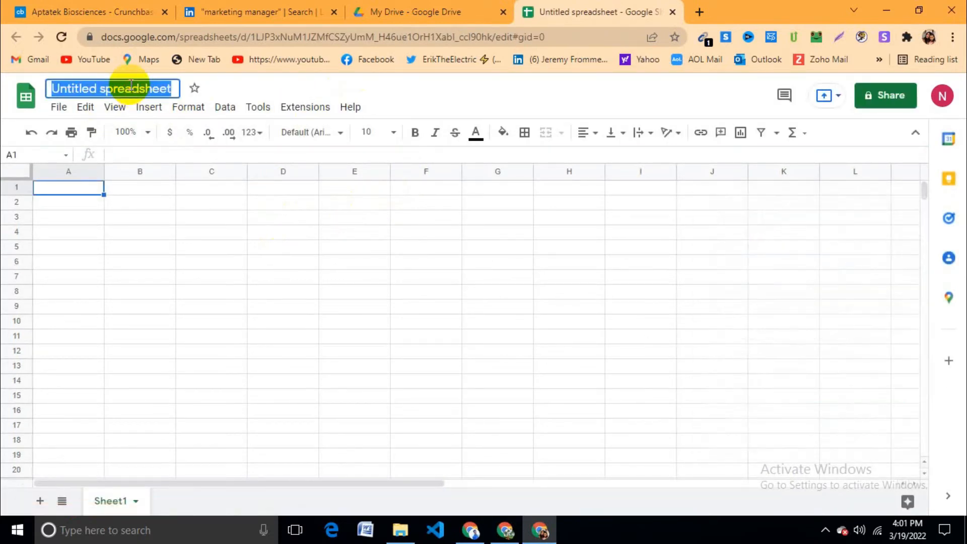
{"action": "key", "text": "BackSpace"}
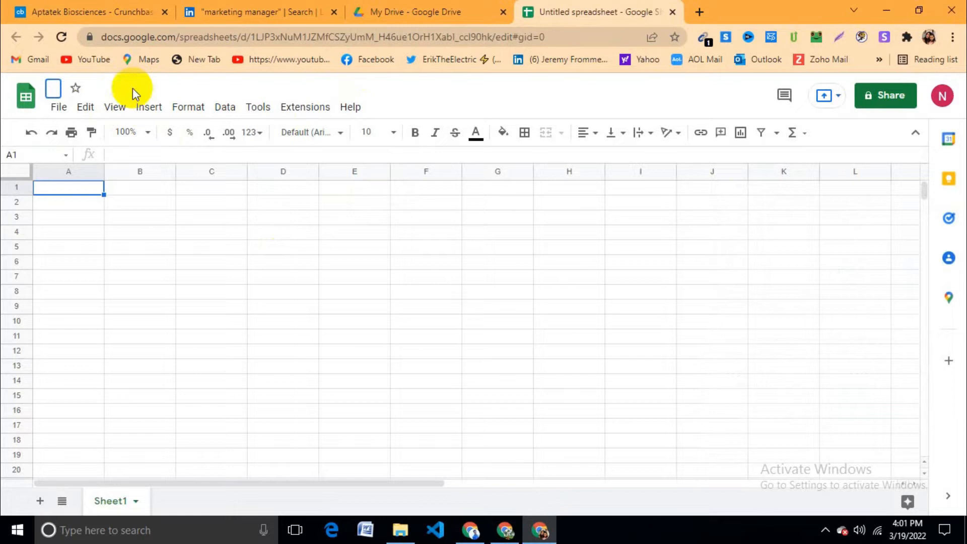
{"action": "type", "text": "Marketing Manager"}
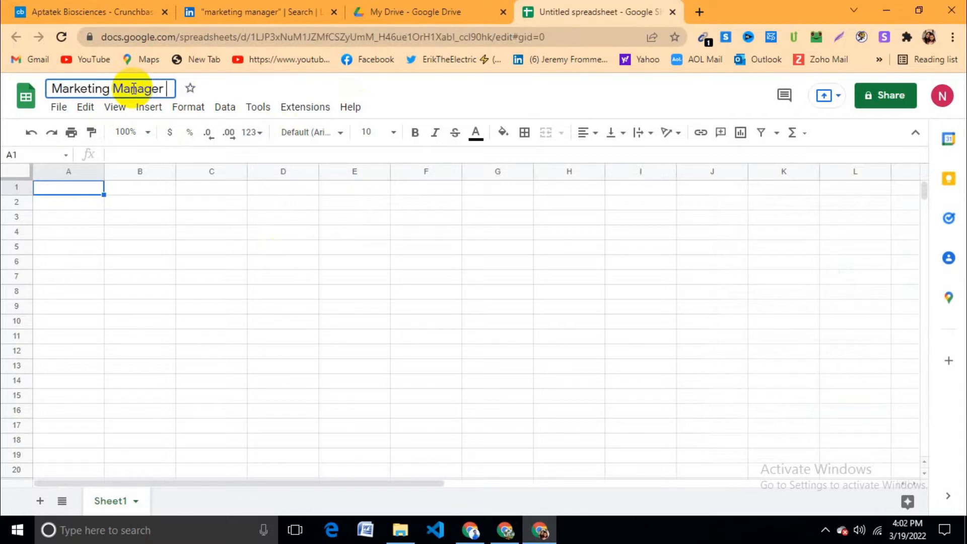
{"action": "type", "text": " Ca usa"}
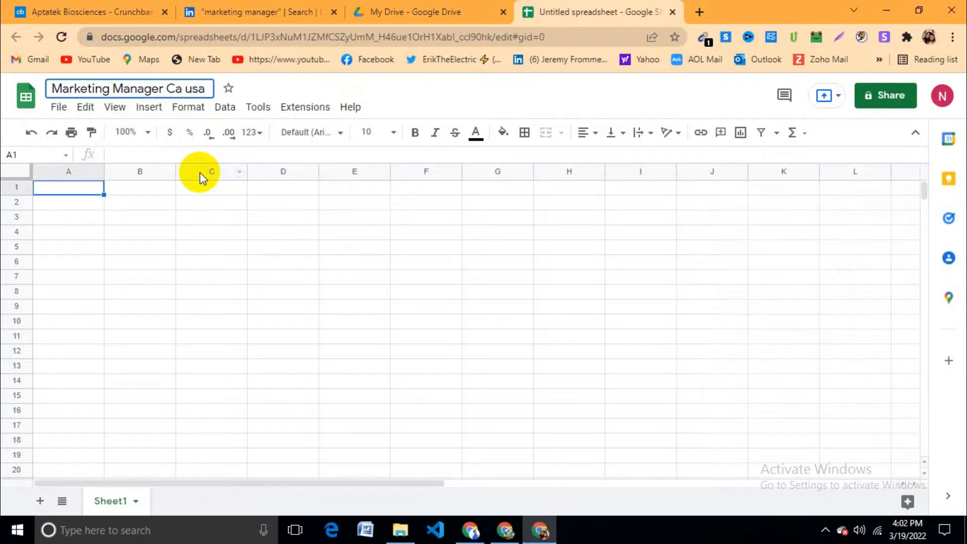
{"action": "left_click", "coordinate": [222, 224]}
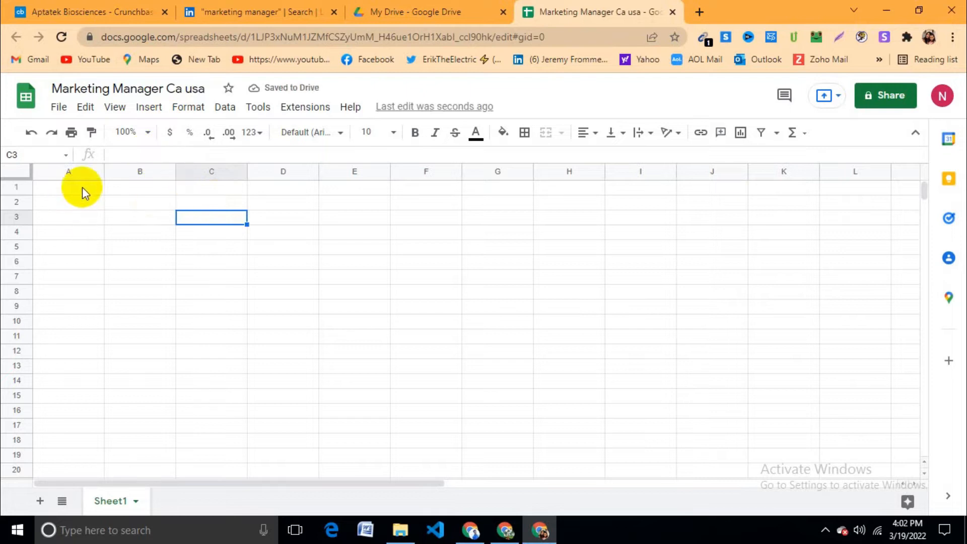
{"action": "left_click", "coordinate": [96, 188]}
{"action": "left_click", "coordinate": [273, 11]}
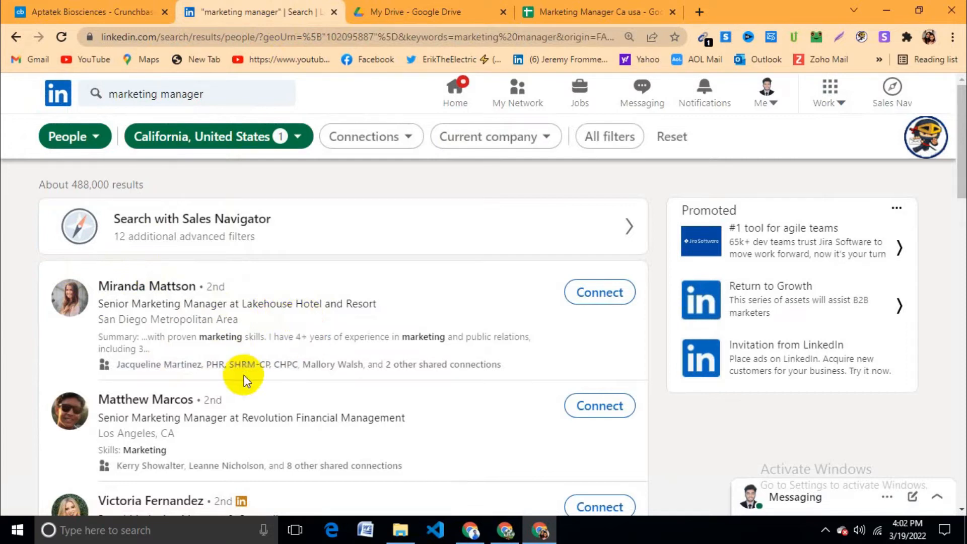
Step: Enter the headers First Name, Last Name and Email in A1–C1
{"action": "left_click", "coordinate": [554, 11]}
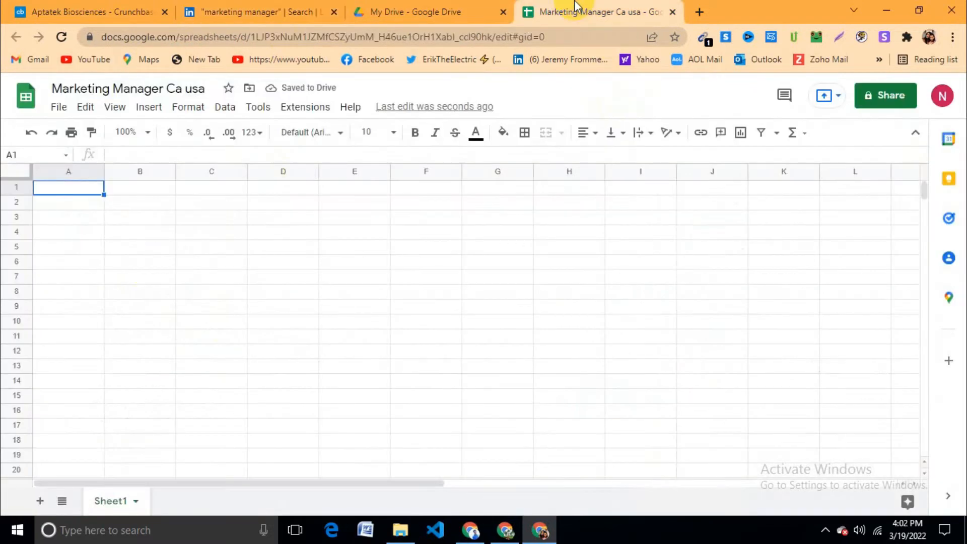
{"action": "double_click", "coordinate": [91, 188]}
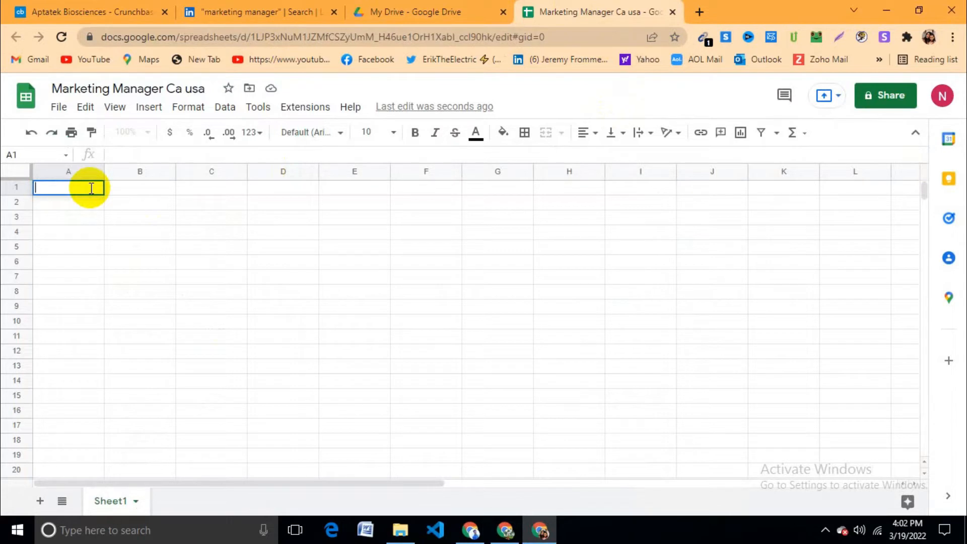
{"action": "type", "text": "Name"}
{"action": "left_click", "coordinate": [35, 187]}
{"action": "type", "text": "Firs"}
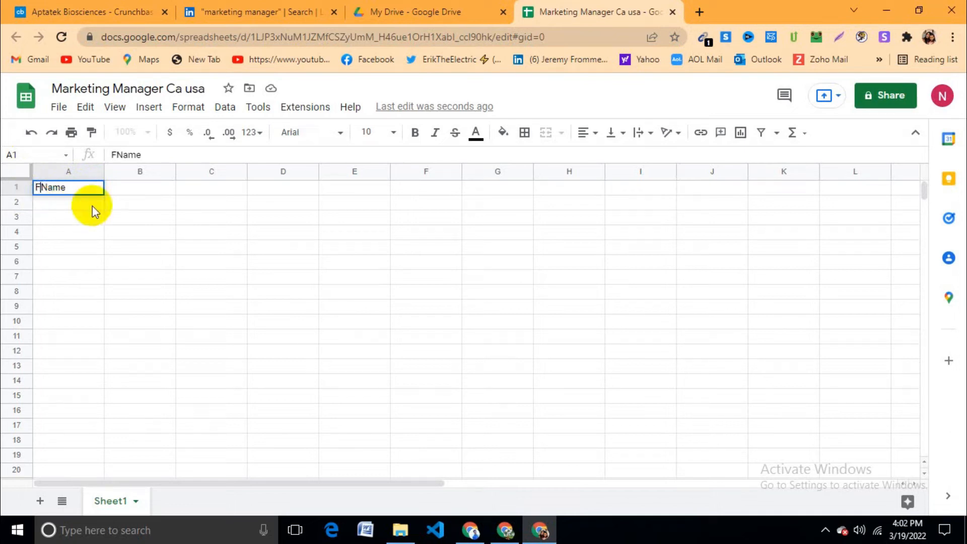
{"action": "type", "text": "t"}
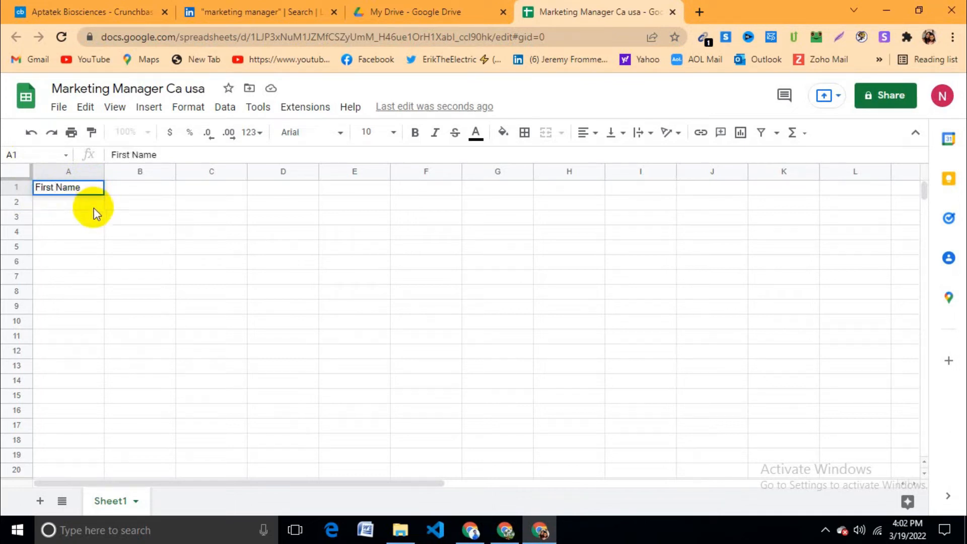
{"action": "left_click", "coordinate": [145, 186]}
{"action": "double_click", "coordinate": [146, 186]}
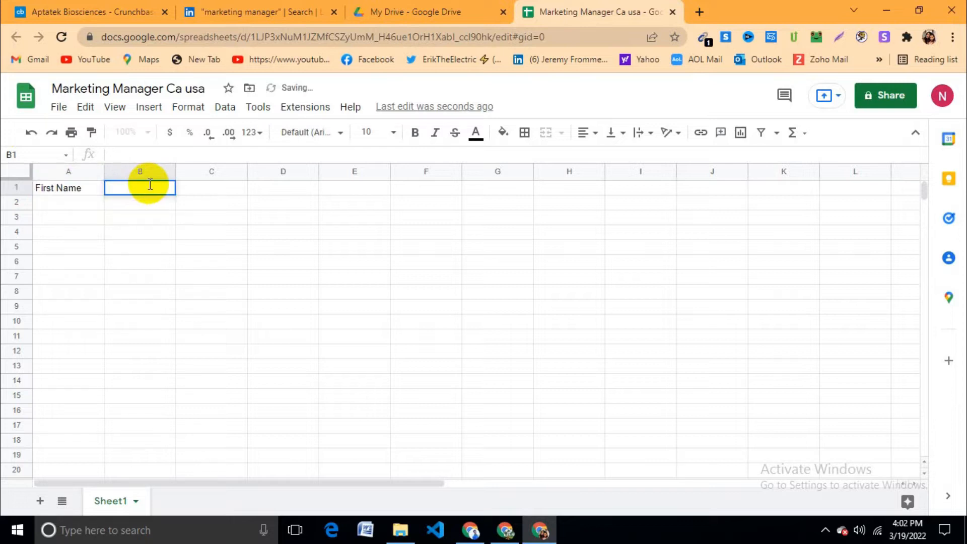
{"action": "type", "text": "Last Name"}
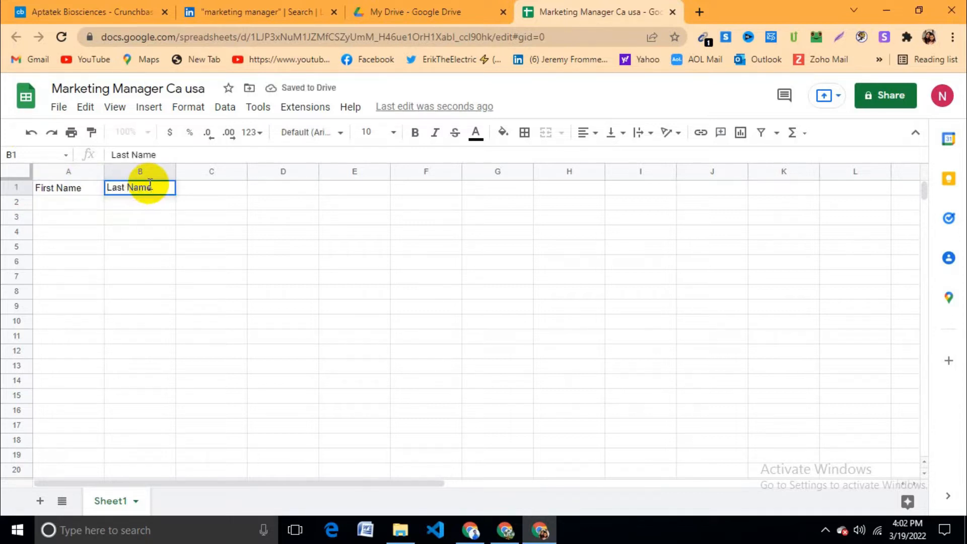
{"action": "left_click", "coordinate": [218, 234]}
{"action": "double_click", "coordinate": [221, 186]}
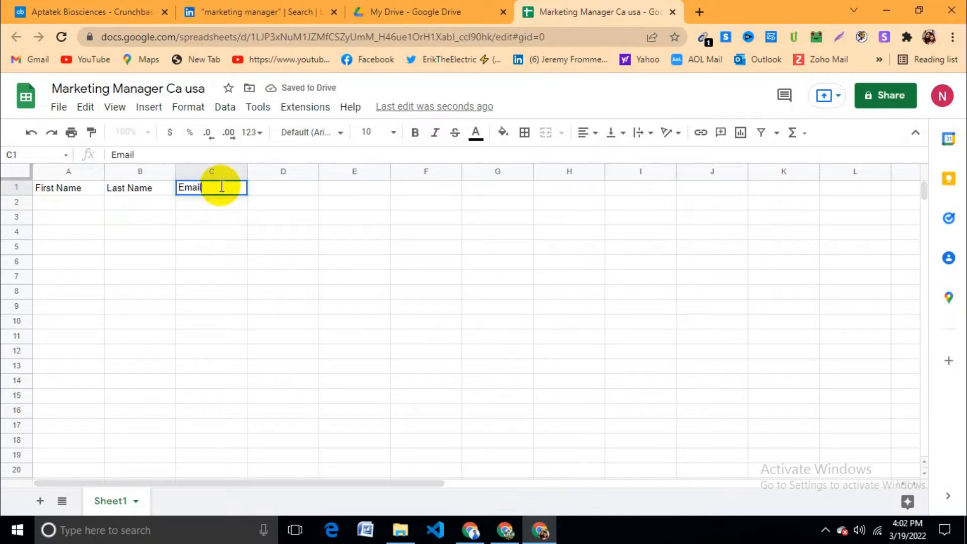
{"action": "left_click", "coordinate": [195, 231]}
Step: Add the headers LinkedIn URL, Comapny Name, Website and Comapny Linkedin in D1–G1
{"action": "double_click", "coordinate": [298, 190]}
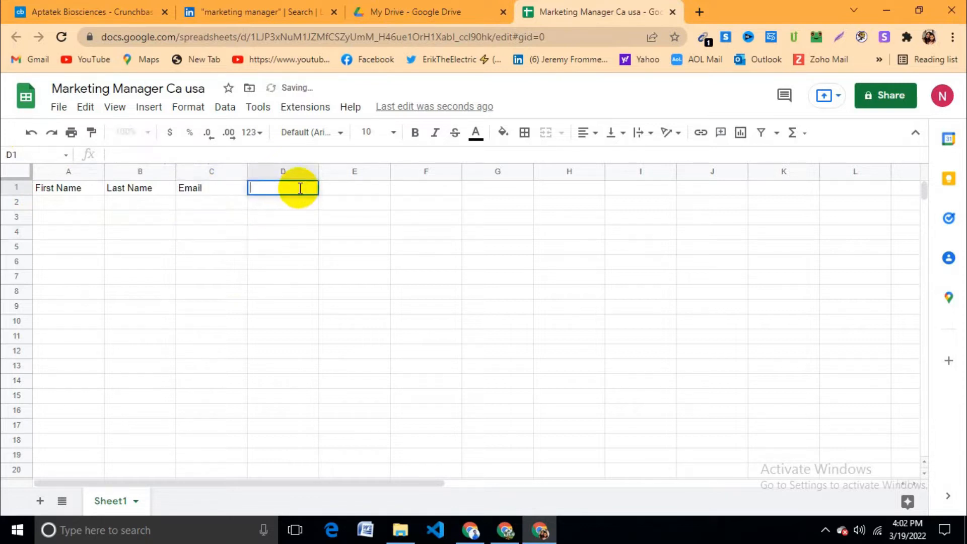
{"action": "type", "text": "LInkedin URL"}
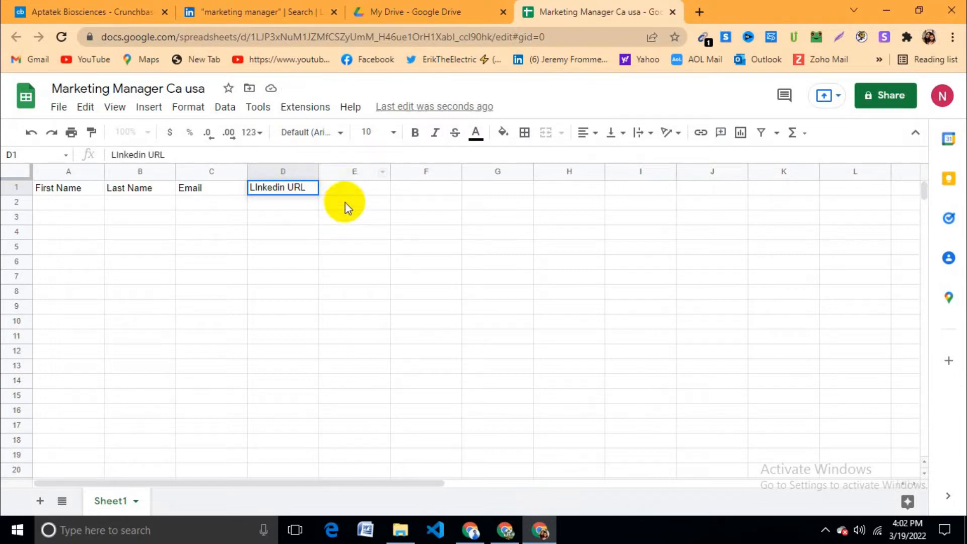
{"action": "left_click", "coordinate": [353, 191]}
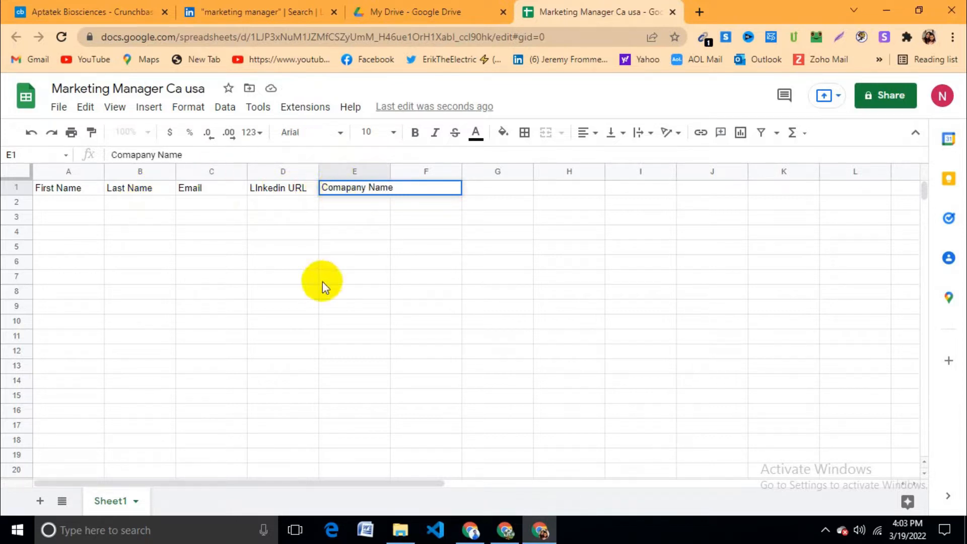
{"action": "left_click", "coordinate": [339, 247]}
{"action": "double_click", "coordinate": [427, 189]}
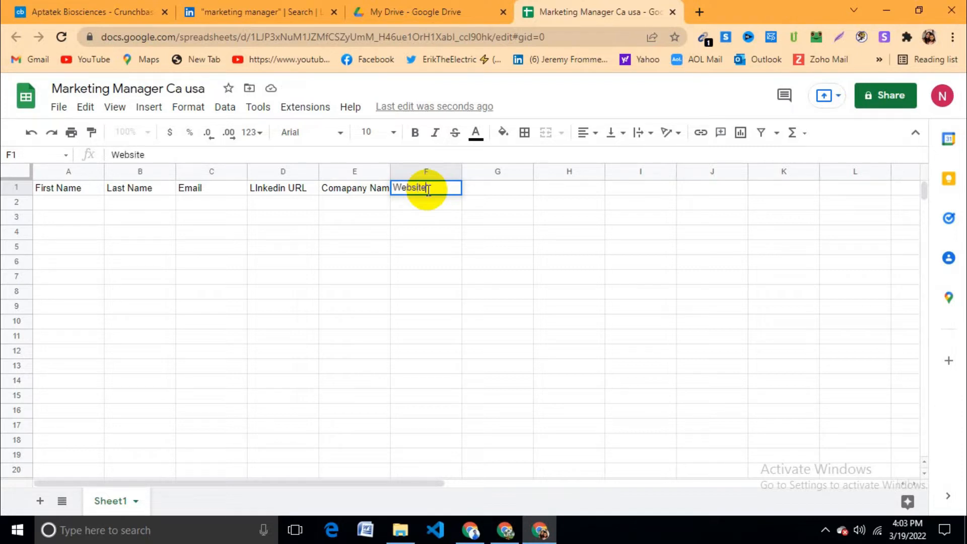
{"action": "left_click", "coordinate": [479, 233]}
{"action": "double_click", "coordinate": [500, 190]}
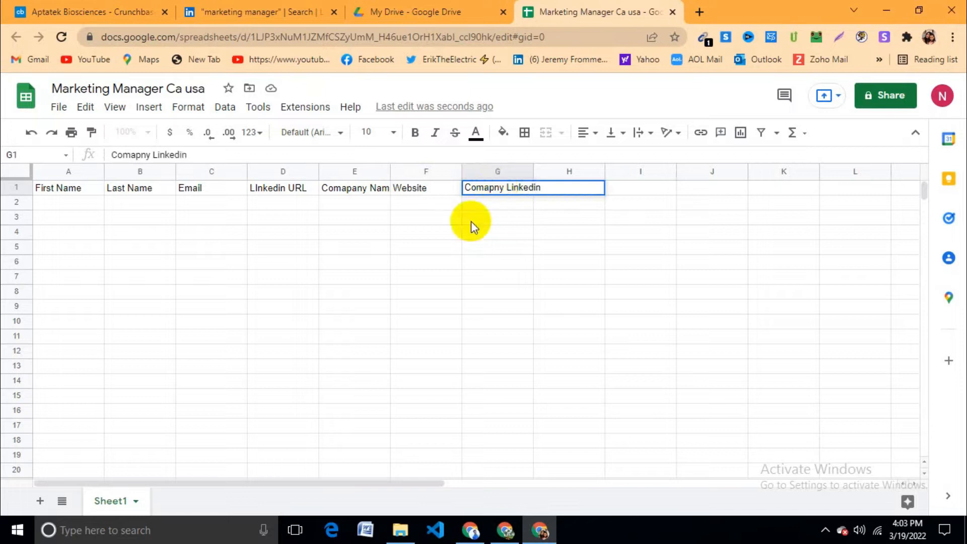
{"action": "left_click", "coordinate": [458, 247]}
Step: Resize the columns, widening D and G and narrowing F
{"action": "left_click_drag", "start_coordinate": [533, 170], "coordinate": [590, 171]}
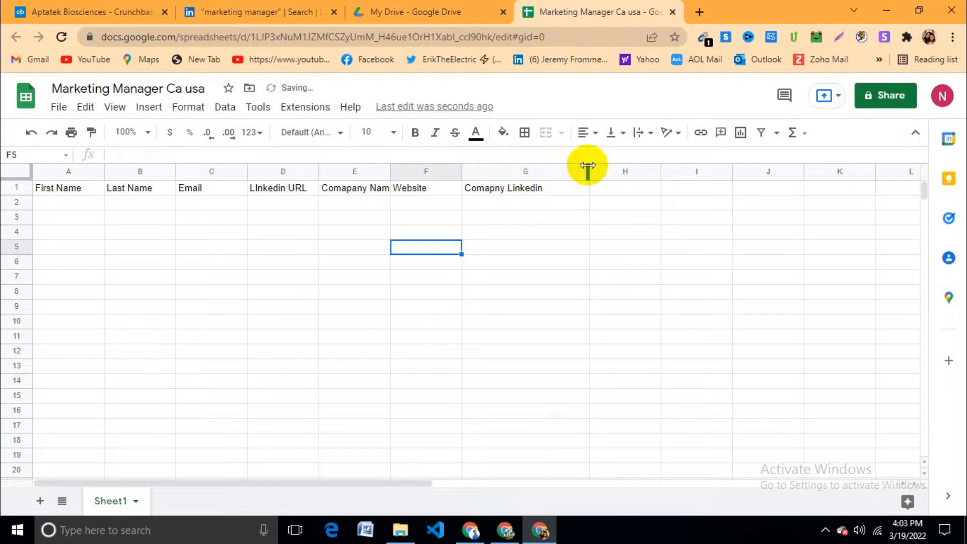
{"action": "left_click_drag", "start_coordinate": [587, 165], "coordinate": [556, 166]}
{"action": "left_click", "coordinate": [524, 231]}
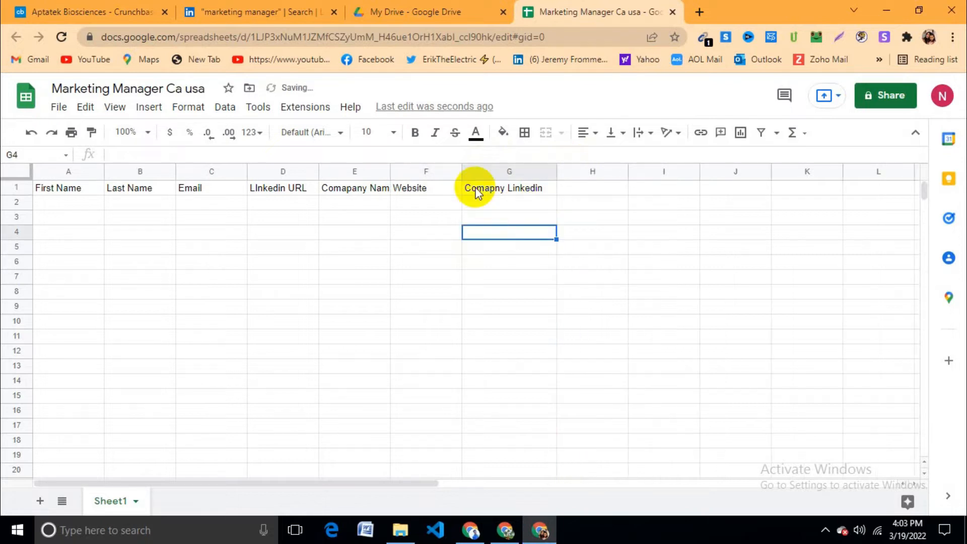
{"action": "left_click_drag", "start_coordinate": [461, 167], "coordinate": [497, 169]}
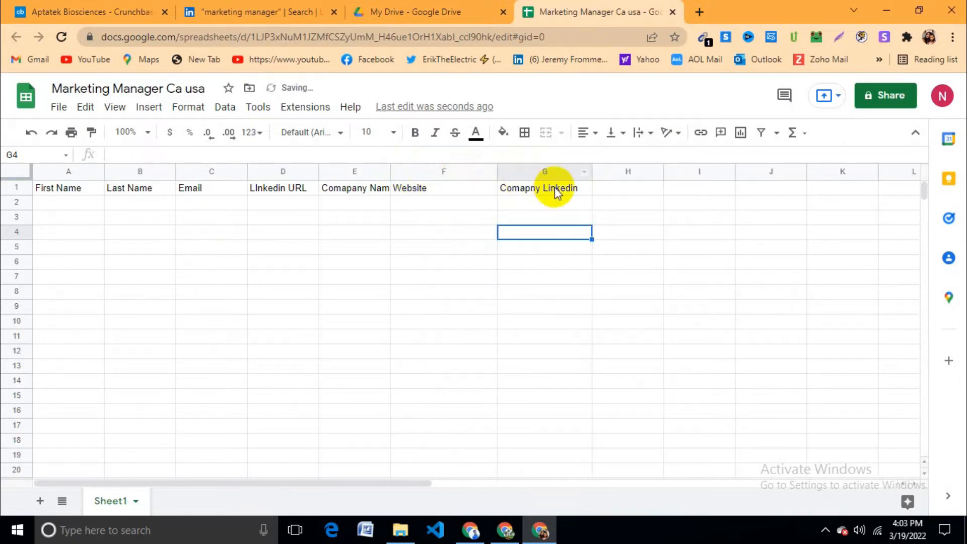
{"action": "left_click_drag", "start_coordinate": [318, 168], "coordinate": [353, 166]}
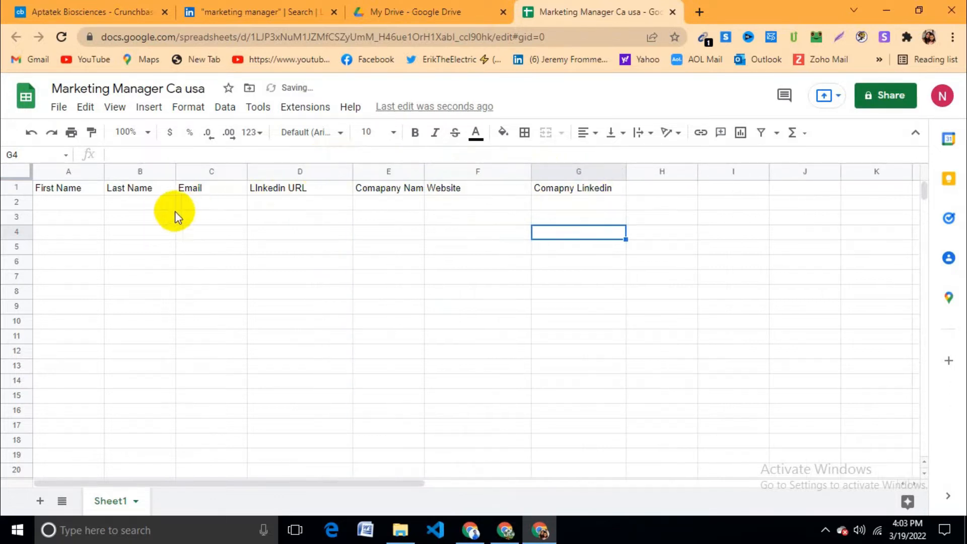
{"action": "left_click", "coordinate": [292, 11]}
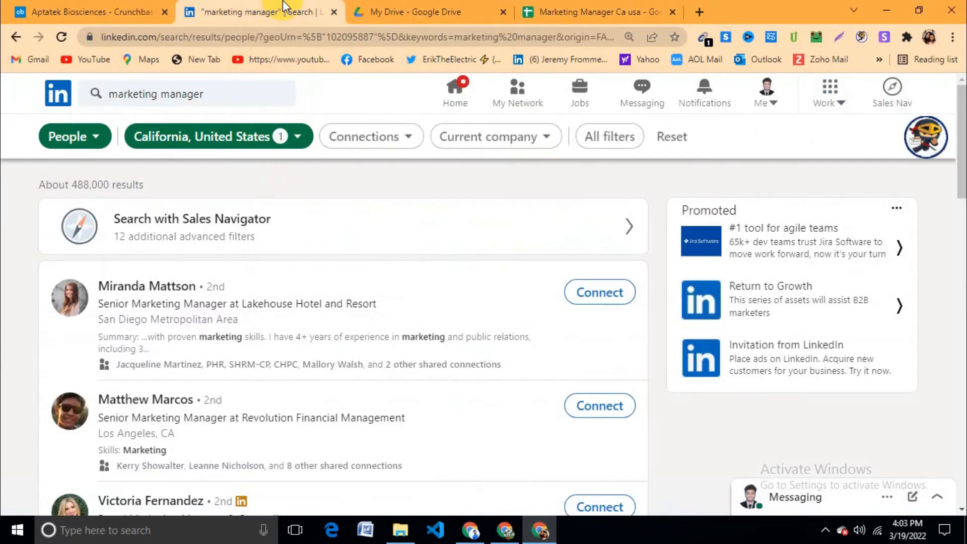
Step: Open the top search result's profile in a new tab
{"action": "right_click", "coordinate": [127, 295]}
{"action": "left_click", "coordinate": [17, 341]}
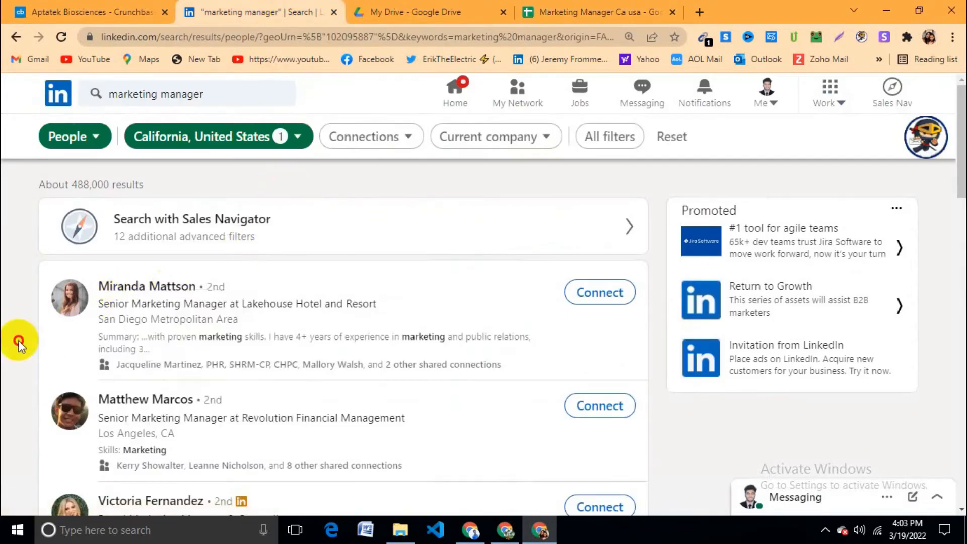
{"action": "right_click", "coordinate": [170, 288]}
{"action": "left_click", "coordinate": [201, 297]}
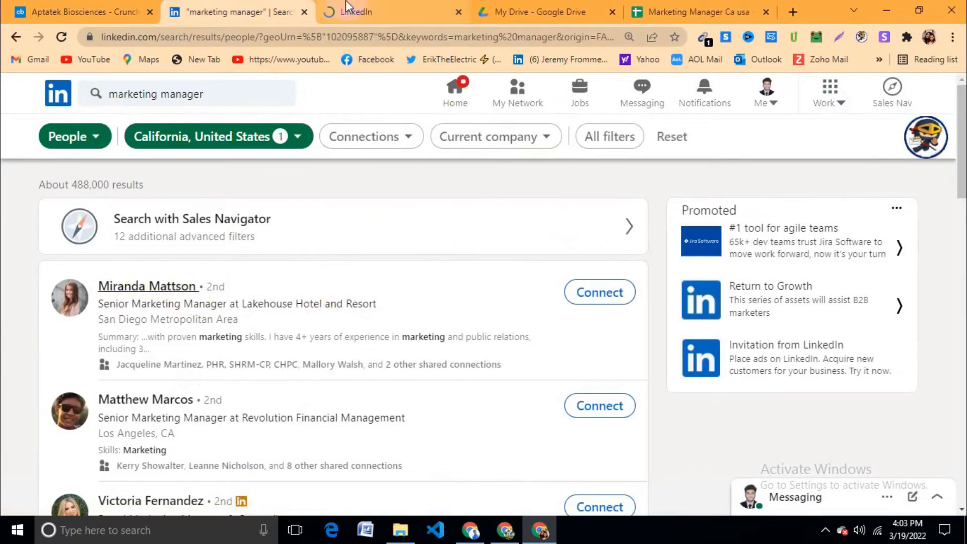
{"action": "key", "text": "ctrl+Tab"}
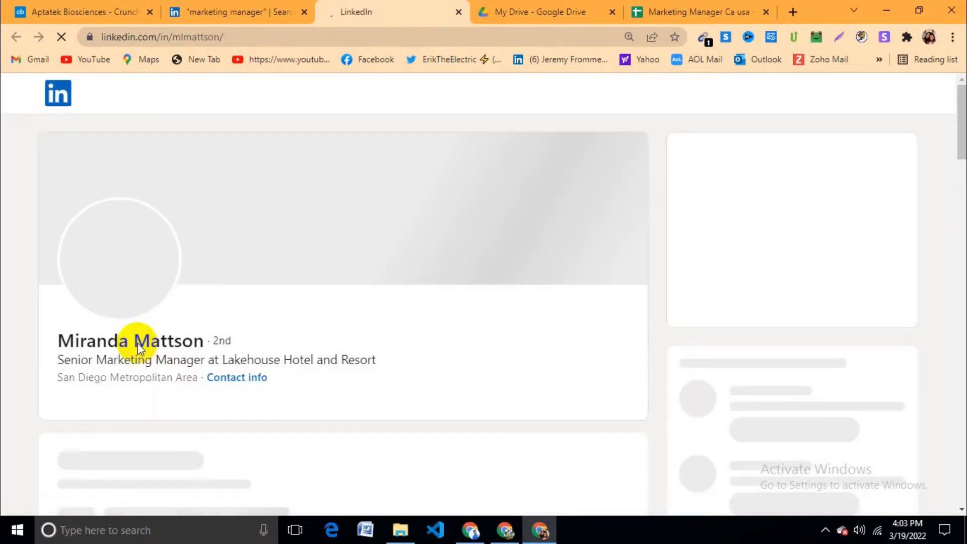
Step: Copy the person's first name into A2 and last name into B2
{"action": "double_click", "coordinate": [92, 343]}
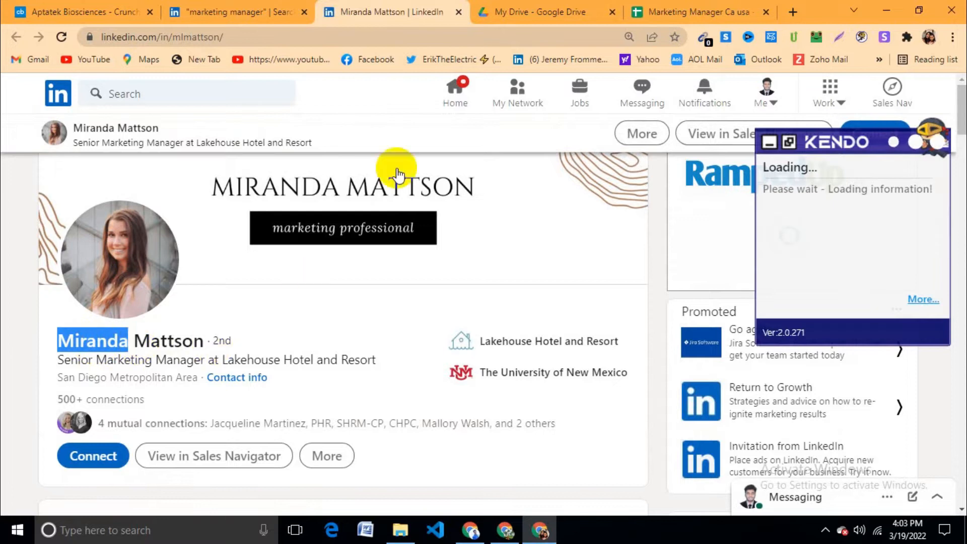
{"action": "left_click", "coordinate": [731, 10]}
{"action": "left_click", "coordinate": [56, 202]}
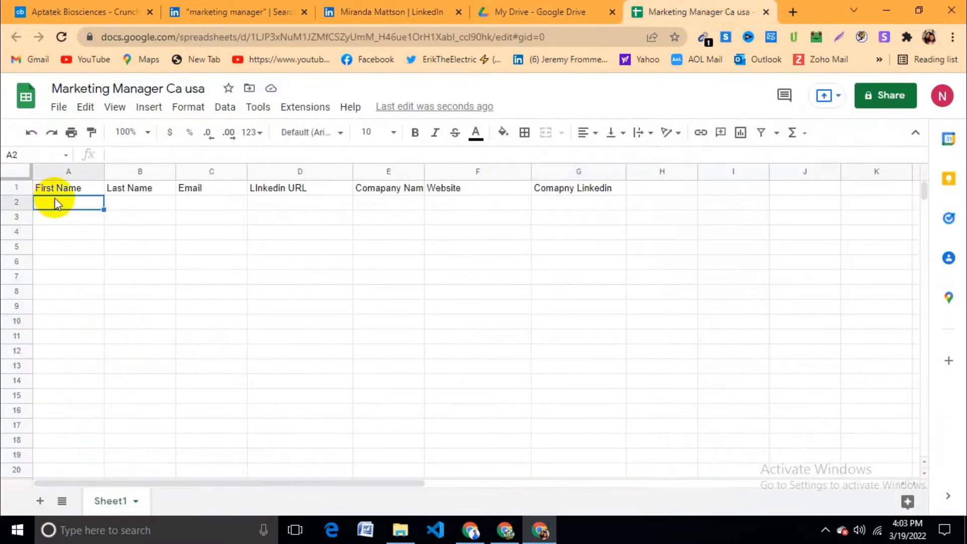
{"action": "left_click", "coordinate": [87, 274]}
{"action": "left_click", "coordinate": [438, 12]}
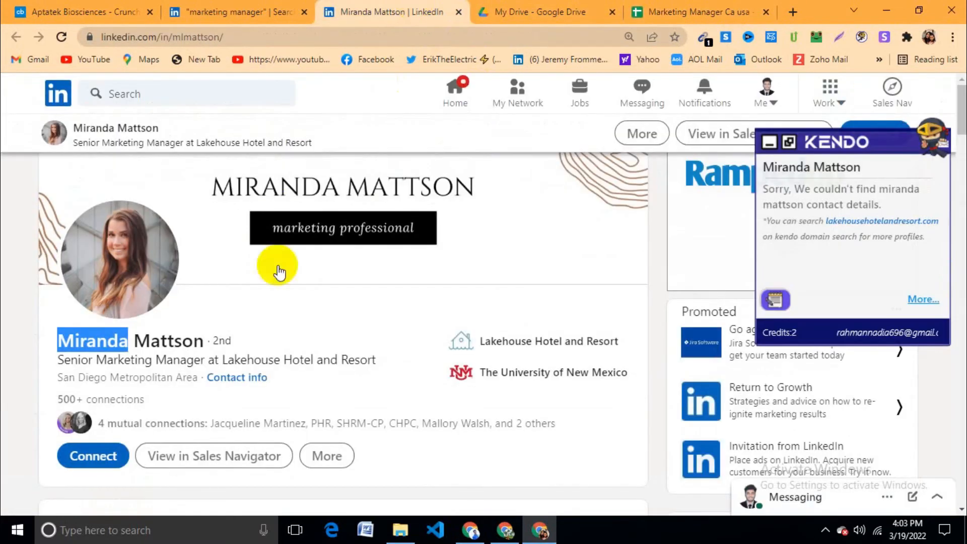
{"action": "double_click", "coordinate": [172, 342]}
{"action": "key", "text": "ctrl+c"}
{"action": "left_click", "coordinate": [639, 13]}
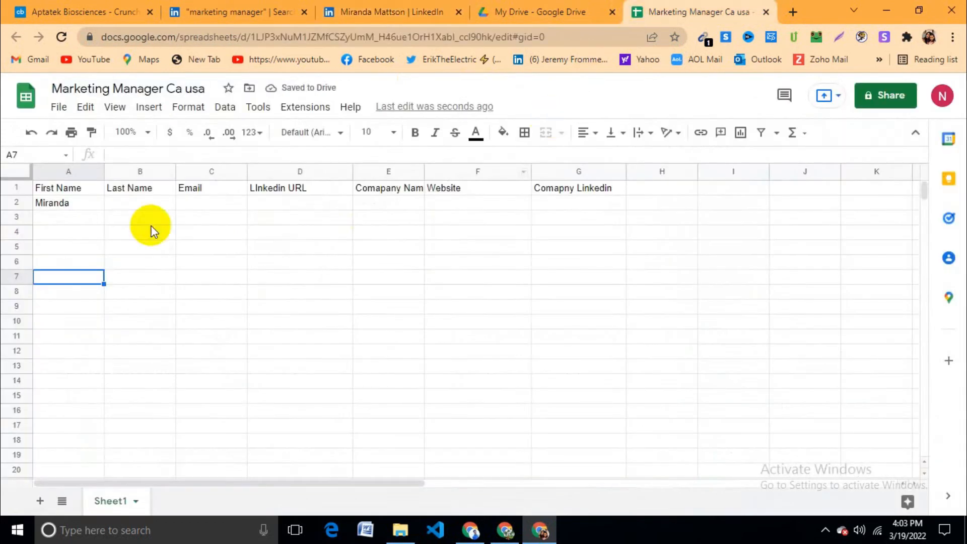
{"action": "left_click", "coordinate": [131, 204]}
{"action": "key", "text": "ctrl+v"}
{"action": "left_click", "coordinate": [167, 231]}
Step: Paste the profile's URL into D2
{"action": "left_click", "coordinate": [372, 4]}
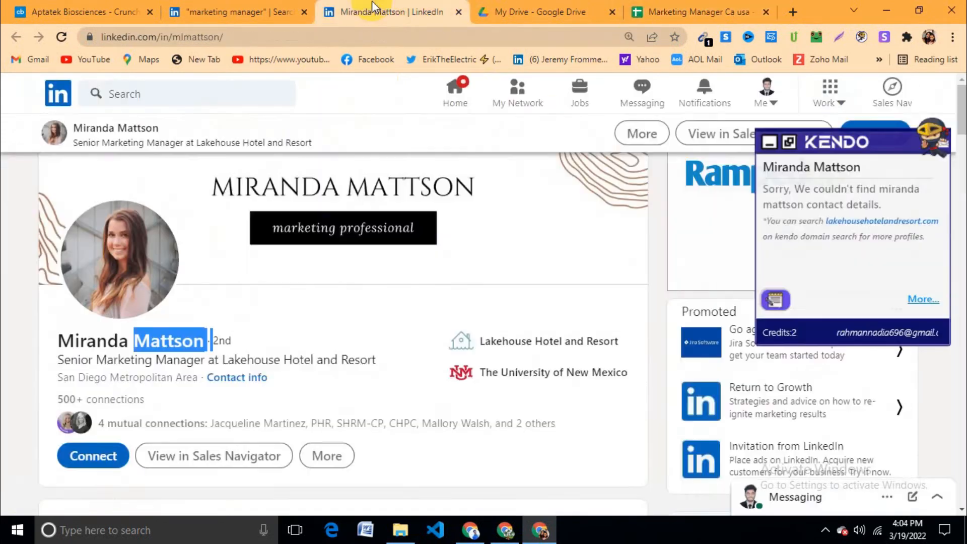
{"action": "left_click", "coordinate": [263, 37]}
{"action": "key", "text": "ctrl+c"}
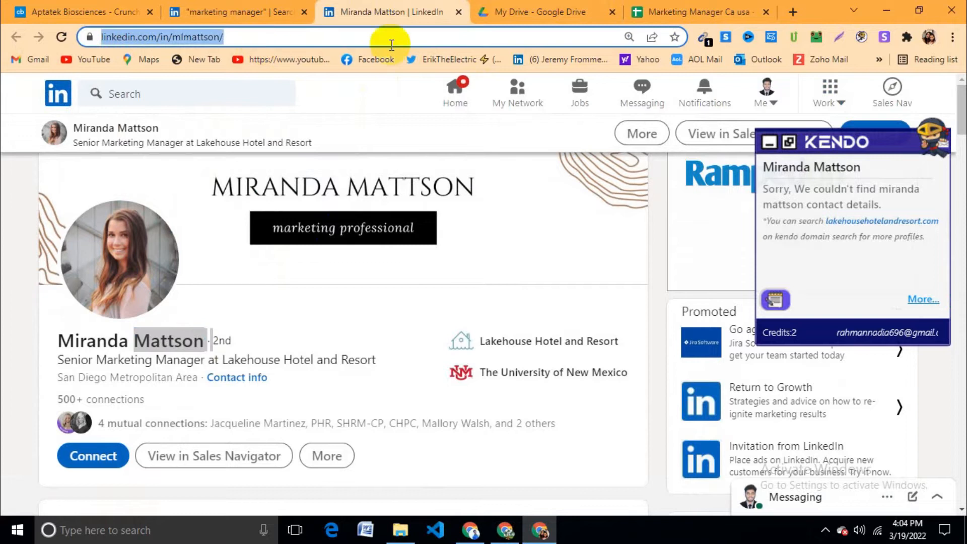
{"action": "left_click", "coordinate": [650, 11]}
{"action": "double_click", "coordinate": [283, 204]}
{"action": "key", "text": "ctrl+v"}
{"action": "left_click", "coordinate": [313, 262]}
{"action": "left_click", "coordinate": [206, 207]}
{"action": "left_click", "coordinate": [413, 207]}
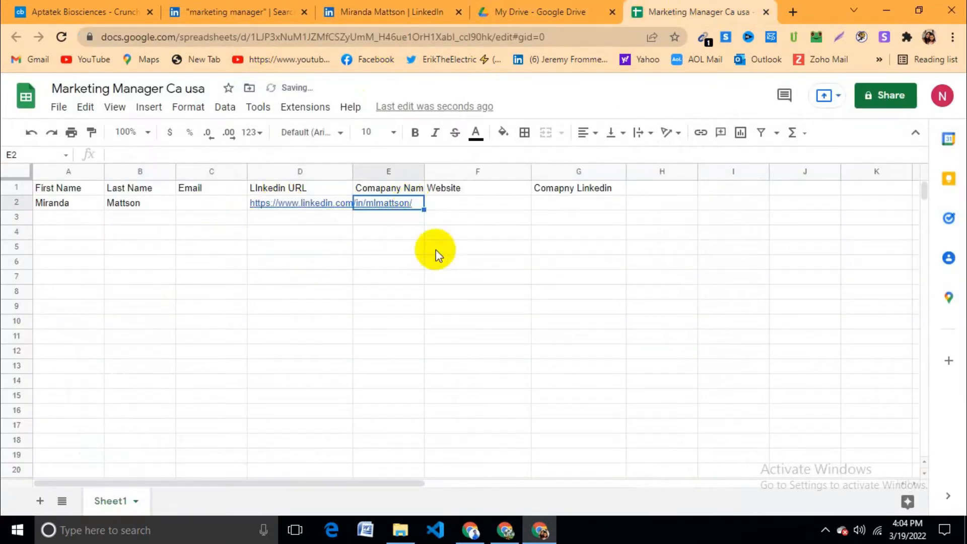
{"action": "left_click", "coordinate": [515, 7]}
{"action": "left_click", "coordinate": [393, 11]}
Step: Open the Lakehouse Hotel and Resort company page from the profile
{"action": "scroll", "coordinate": [335, 255], "scroll_direction": "down", "scroll_amount": 3}
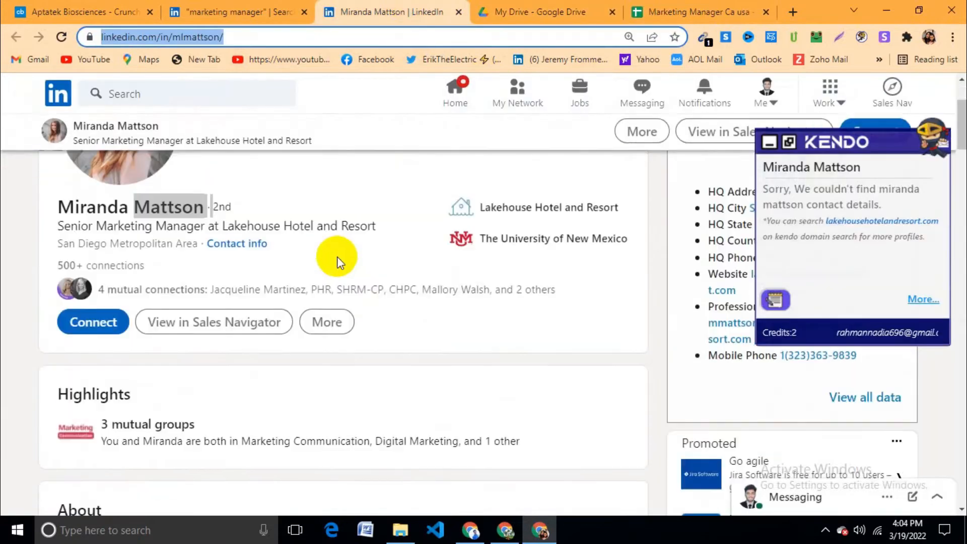
{"action": "scroll", "coordinate": [417, 266], "scroll_direction": "down", "scroll_amount": 10}
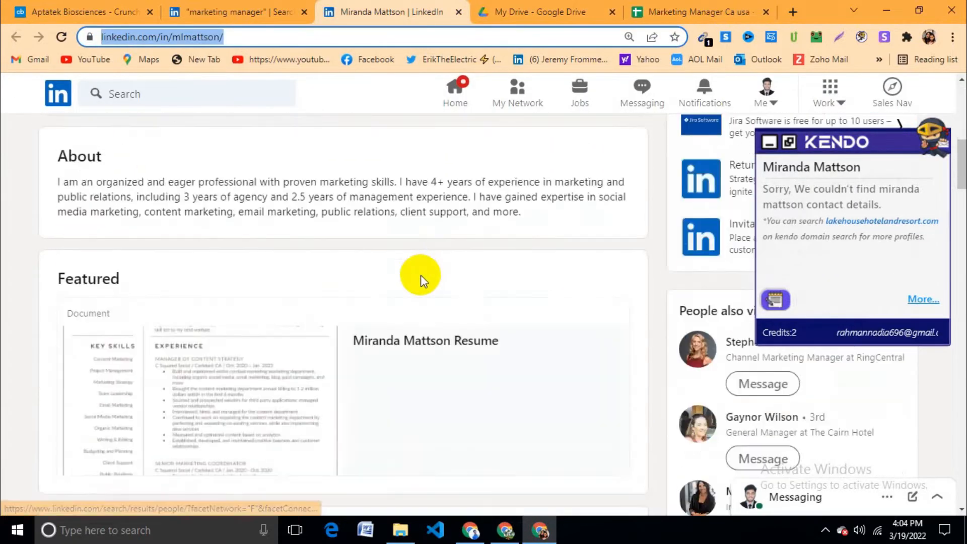
{"action": "scroll", "coordinate": [406, 290], "scroll_direction": "down", "scroll_amount": 5}
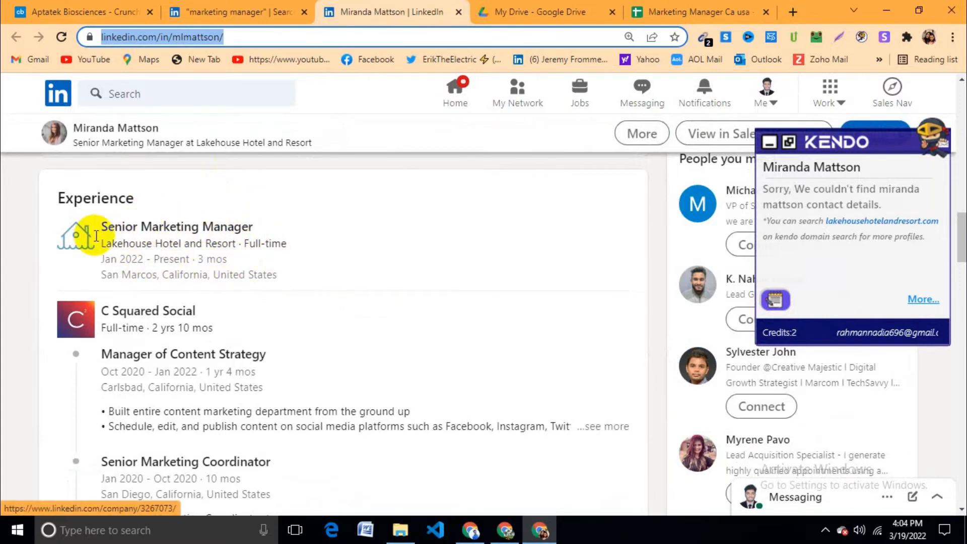
{"action": "left_click", "coordinate": [136, 228]}
{"action": "scroll", "coordinate": [328, 232], "scroll_direction": "up", "scroll_amount": 10}
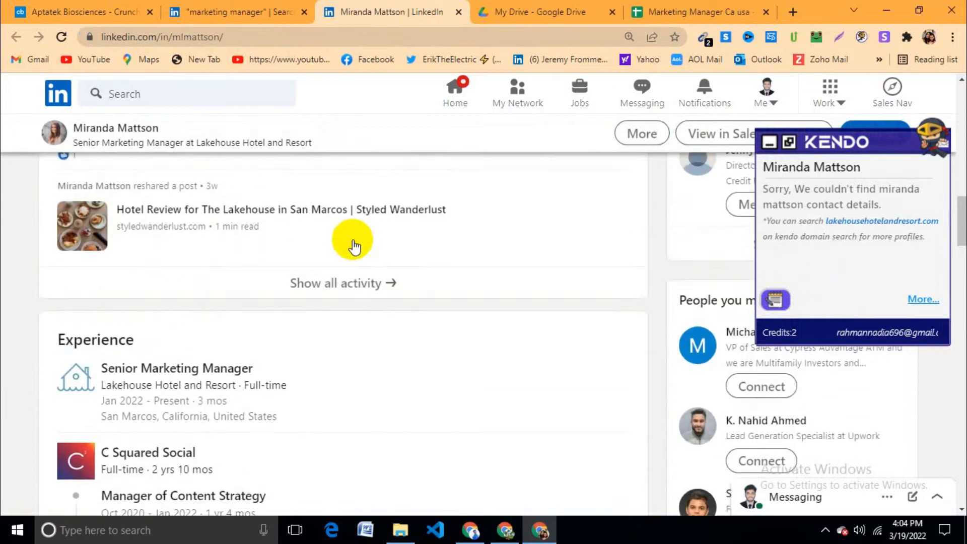
{"action": "left_click", "coordinate": [529, 199]}
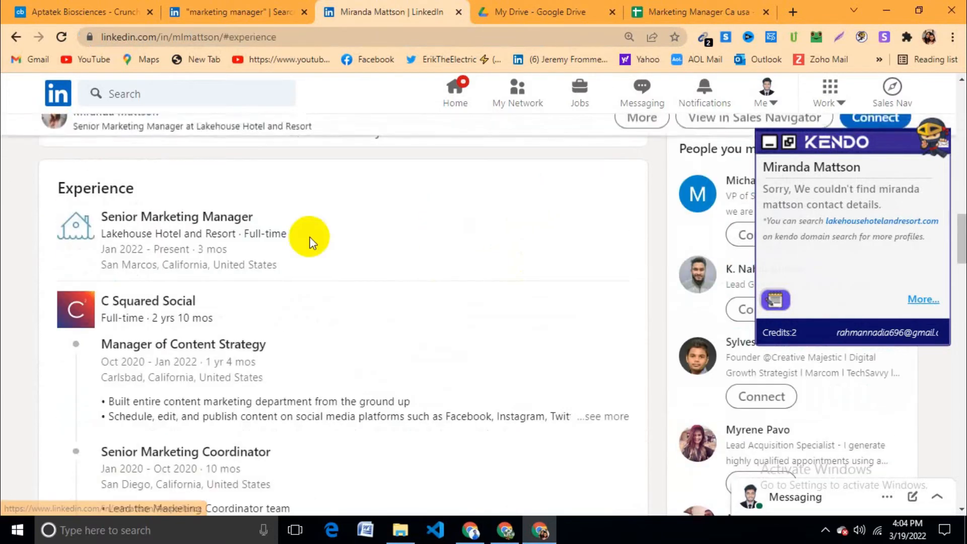
{"action": "left_click", "coordinate": [53, 231]}
{"action": "left_click", "coordinate": [79, 228]}
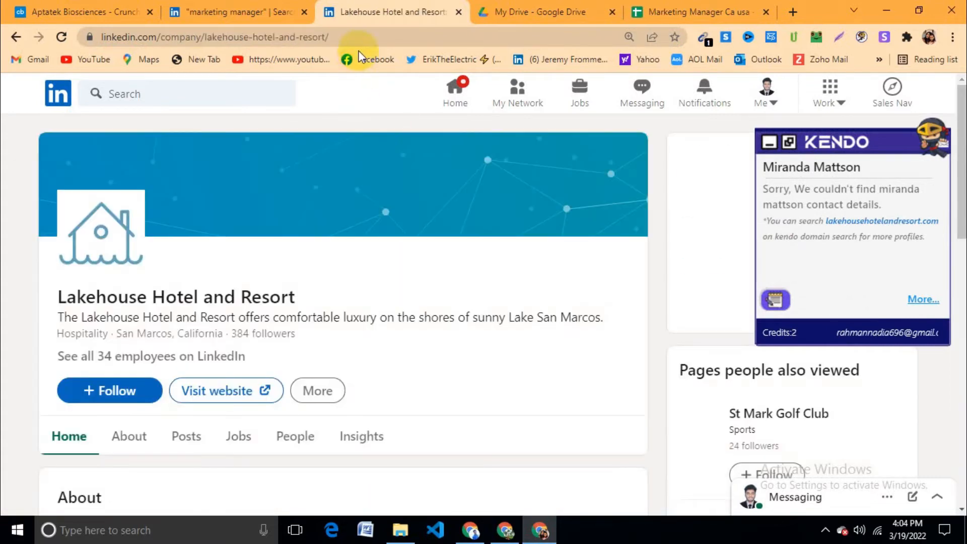
Step: Paste the company page URL into G2 under Comapny Linkedin
{"action": "left_click", "coordinate": [370, 37]}
{"action": "key", "text": "ctrl+c"}
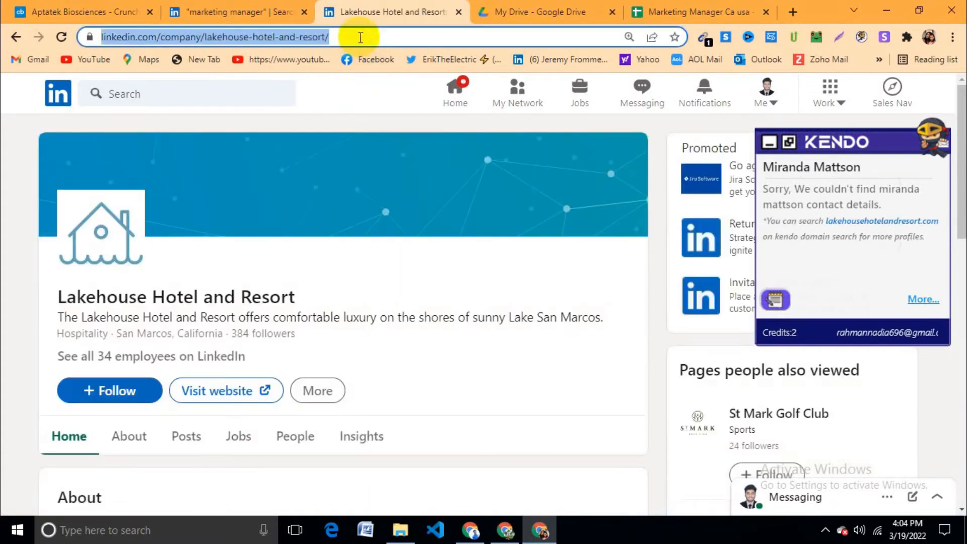
{"action": "left_click", "coordinate": [675, 8]}
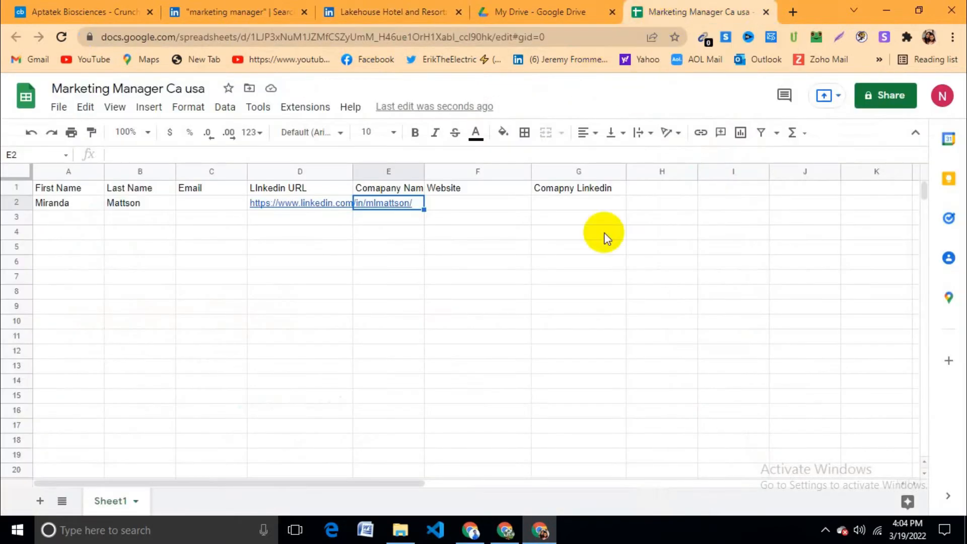
{"action": "left_click", "coordinate": [583, 204]}
{"action": "key", "text": "ctrl+v"}
{"action": "left_click", "coordinate": [574, 247]}
{"action": "left_click", "coordinate": [567, 8]}
{"action": "left_click", "coordinate": [429, 11]}
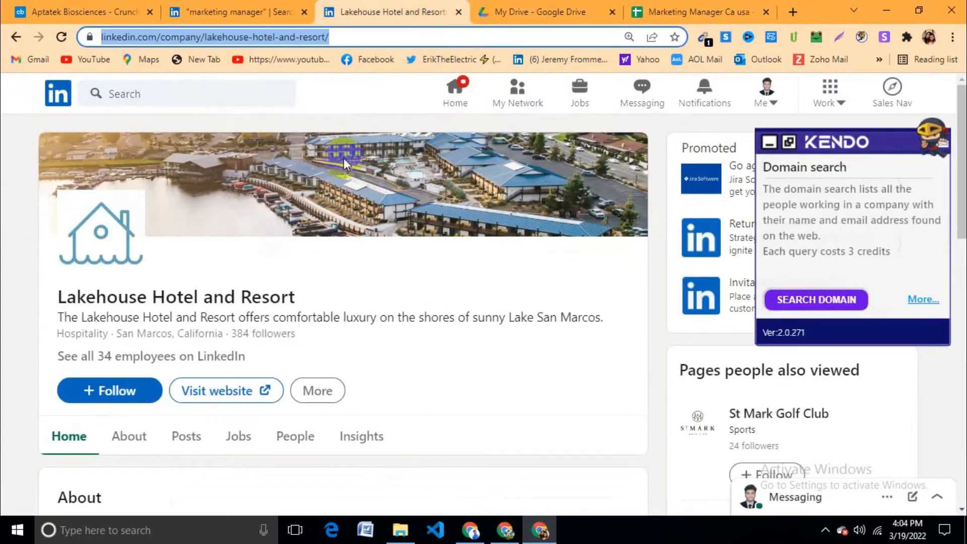
{"action": "left_click", "coordinate": [356, 37]}
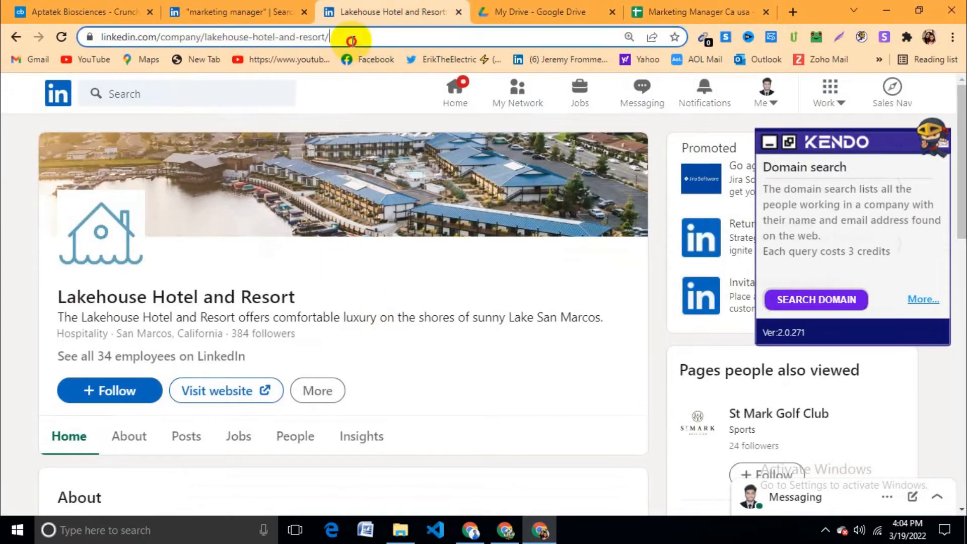
{"action": "left_click", "coordinate": [357, 37]}
{"action": "left_click", "coordinate": [101, 287]}
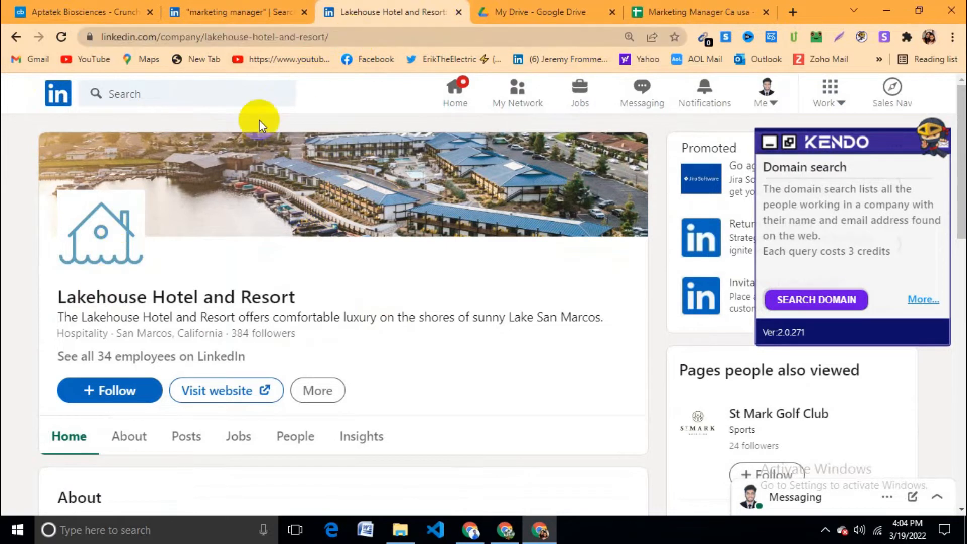
{"action": "left_click", "coordinate": [382, 36]}
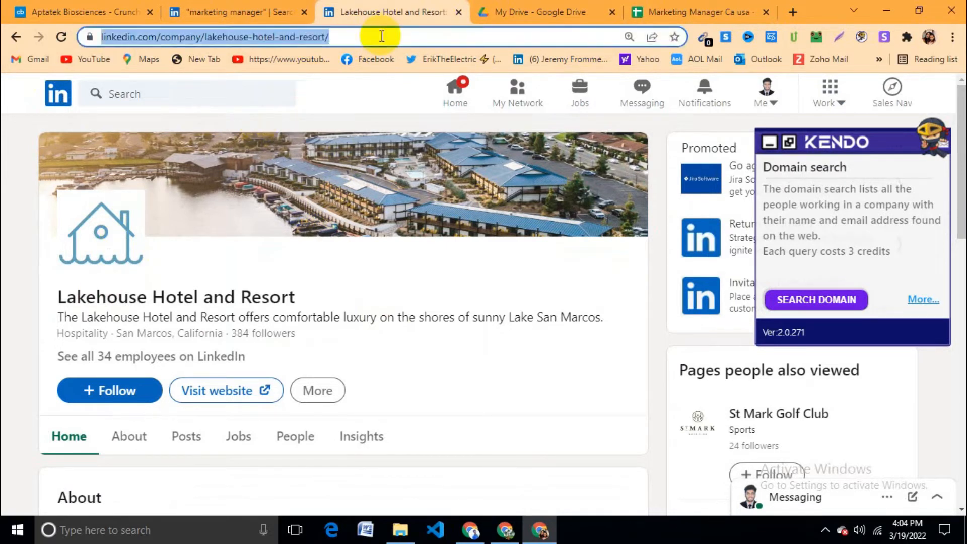
{"action": "left_click", "coordinate": [404, 272]}
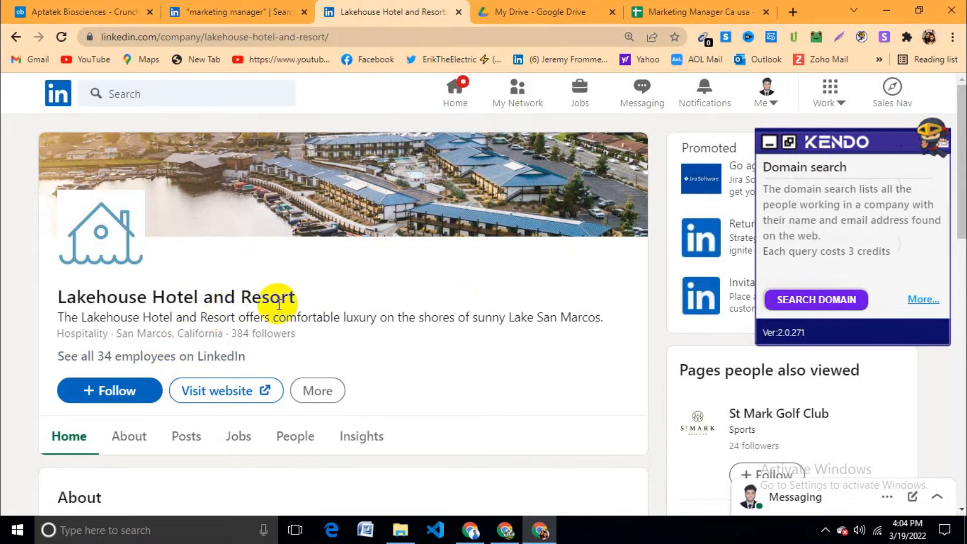
{"action": "left_click", "coordinate": [665, 6]}
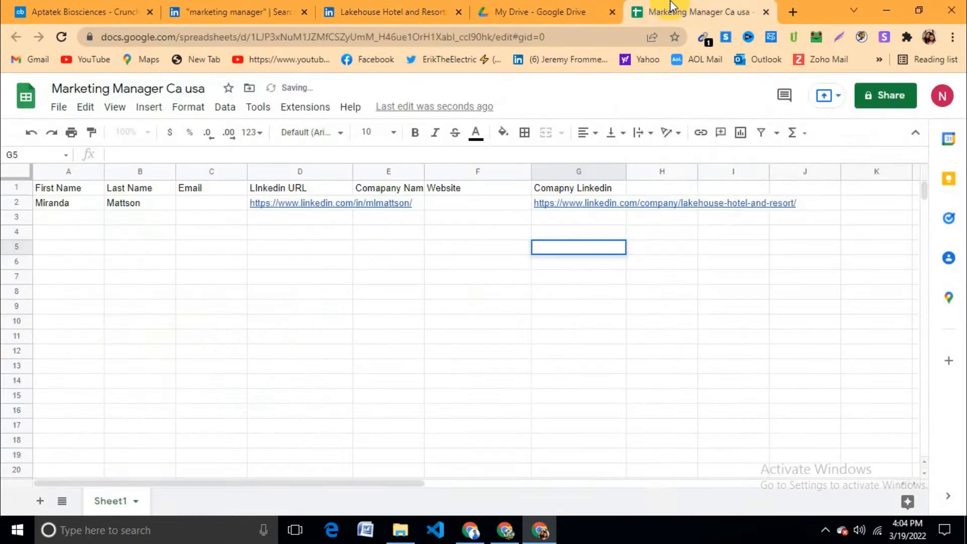
Step: Paste the Lakehouse hotel's website address into F2
{"action": "left_click", "coordinate": [484, 201]}
{"action": "left_click", "coordinate": [393, 11]}
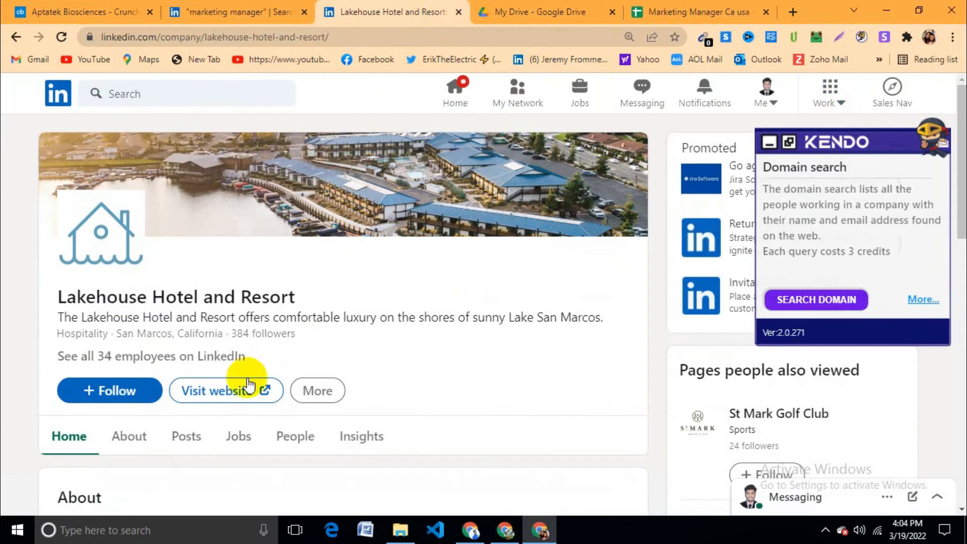
{"action": "left_click", "coordinate": [223, 397]}
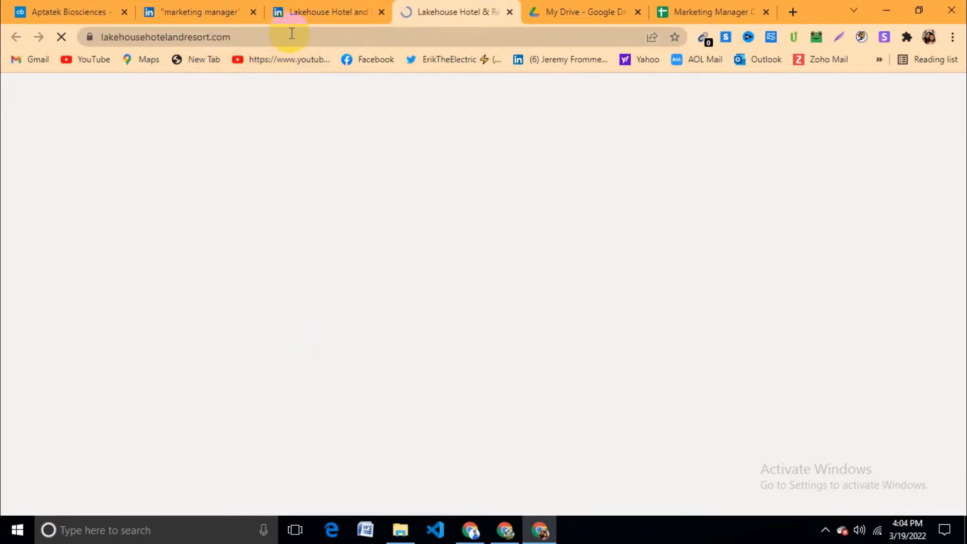
{"action": "left_click", "coordinate": [291, 33]}
{"action": "key", "text": "ctrl+c"}
{"action": "left_click", "coordinate": [713, 12]}
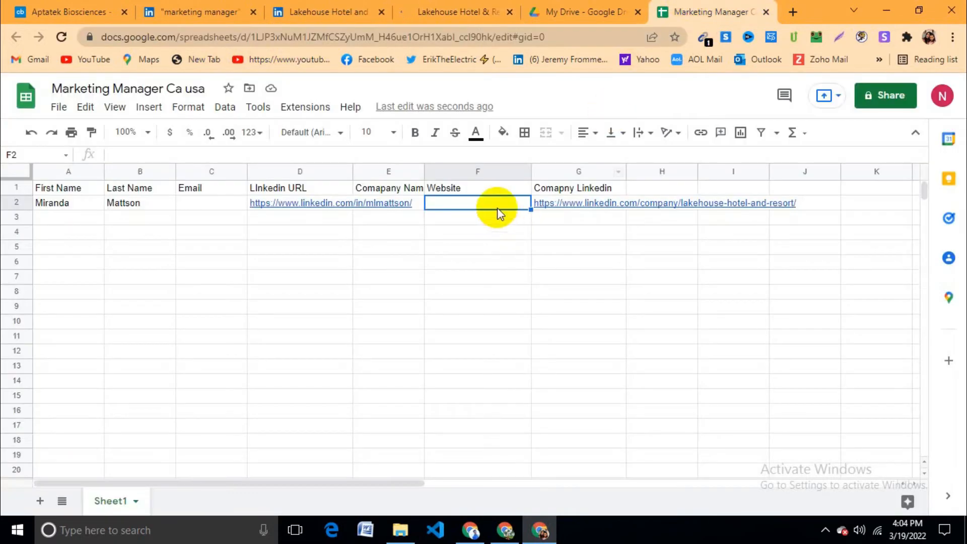
{"action": "key", "text": "ctrl+v"}
{"action": "left_click", "coordinate": [508, 253]}
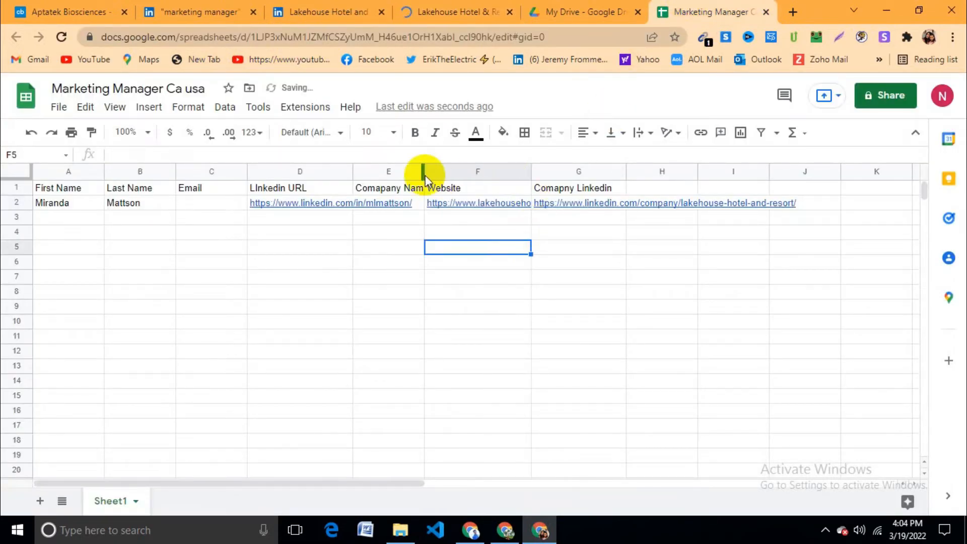
Step: Widen columns E, F and G to fit their contents and check the D2 profile URL
{"action": "left_click_drag", "start_coordinate": [423, 167], "coordinate": [474, 168]}
{"action": "left_click_drag", "start_coordinate": [580, 171], "coordinate": [607, 172]}
{"action": "left_click_drag", "start_coordinate": [739, 167], "coordinate": [883, 169]}
{"action": "left_click", "coordinate": [791, 309]}
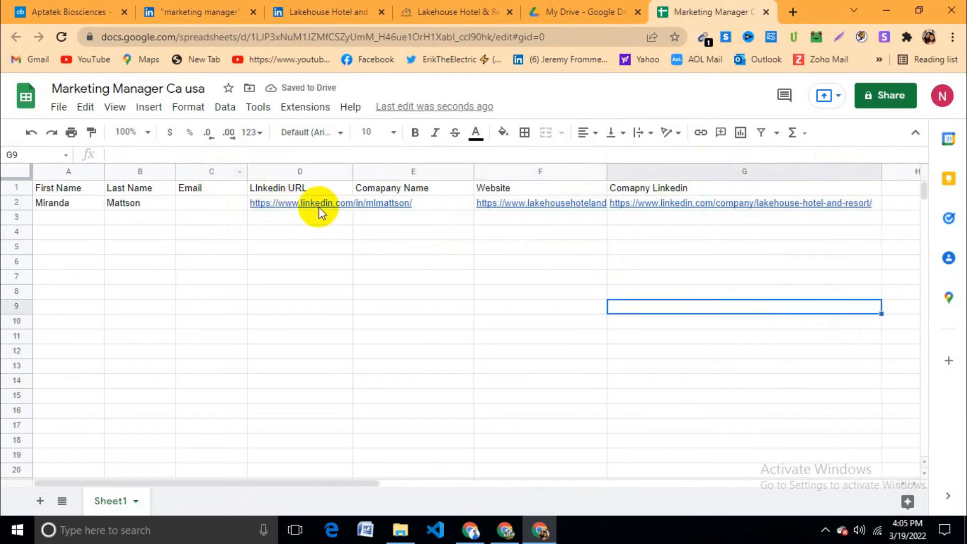
{"action": "left_click", "coordinate": [280, 207]}
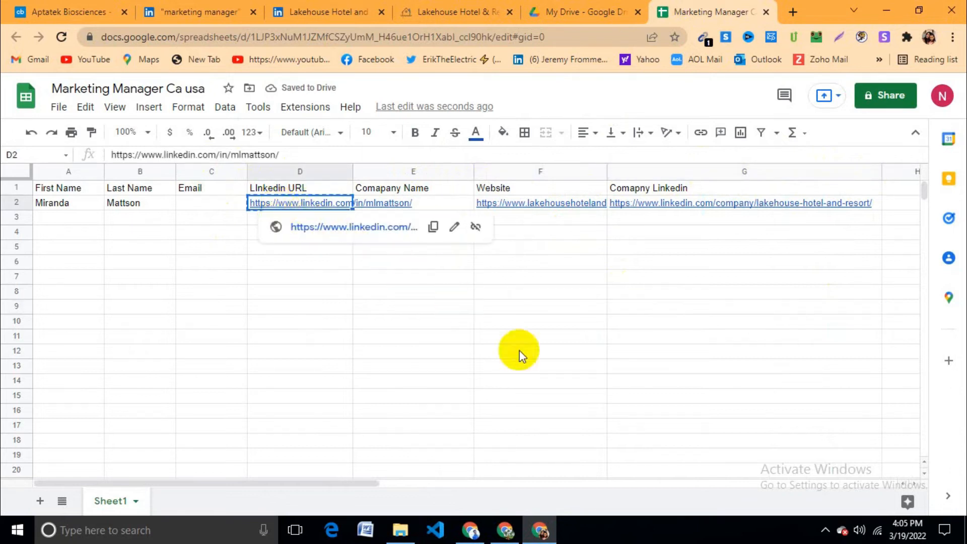
{"action": "left_click", "coordinate": [216, 12]}
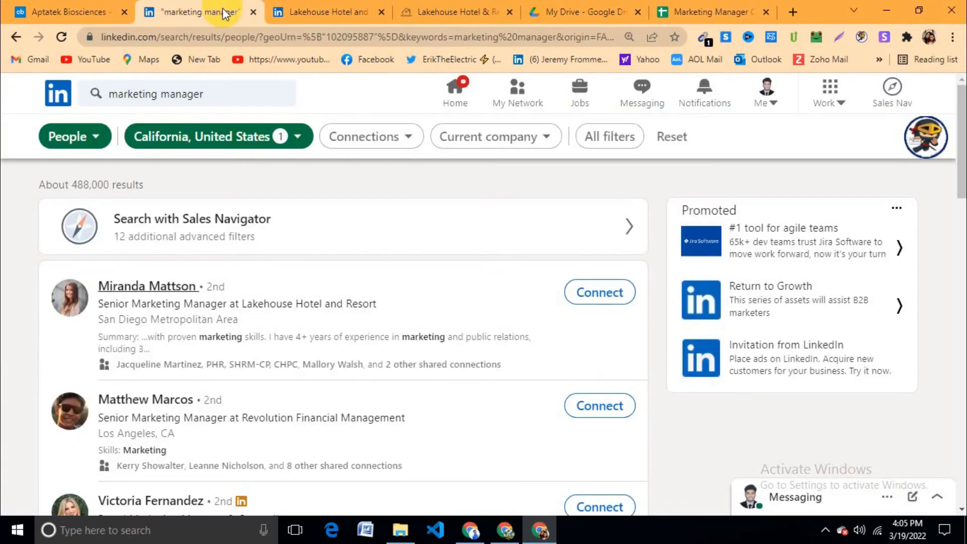
{"action": "left_click", "coordinate": [313, 11]}
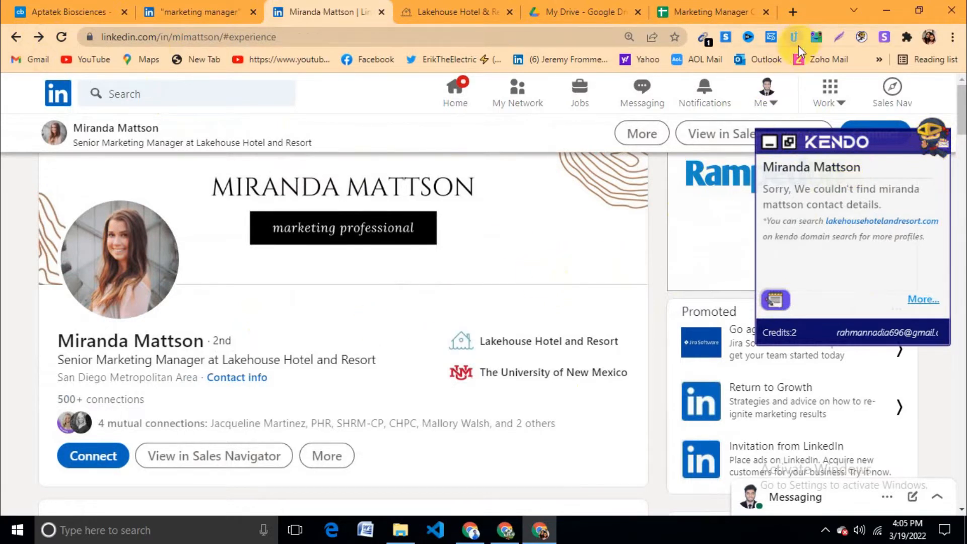
{"action": "left_click", "coordinate": [769, 143]}
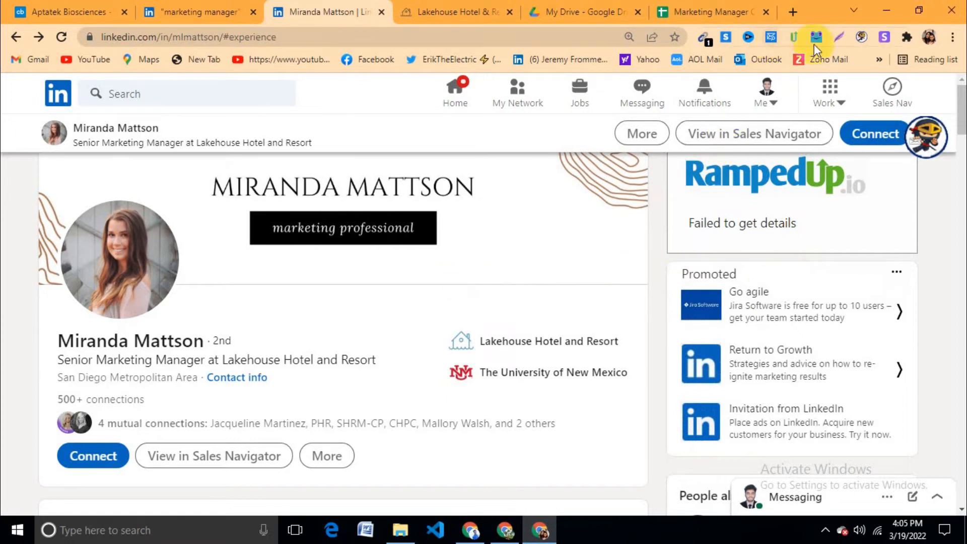
{"action": "scroll", "coordinate": [486, 259], "scroll_direction": "down", "scroll_amount": 1}
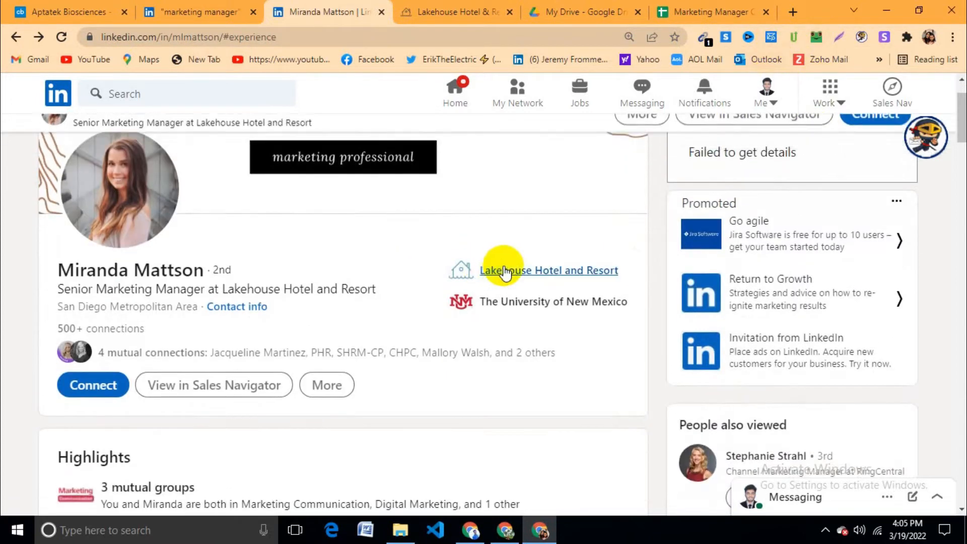
{"action": "scroll", "coordinate": [501, 259], "scroll_direction": "up", "scroll_amount": 1}
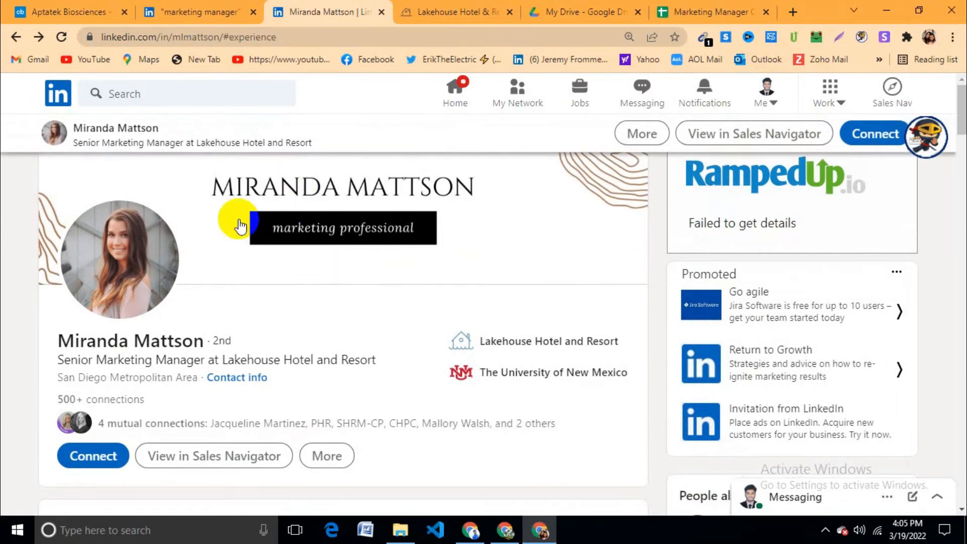
{"action": "left_click", "coordinate": [186, 12]}
{"action": "left_click", "coordinate": [60, 11]}
{"action": "left_click", "coordinate": [204, 11]}
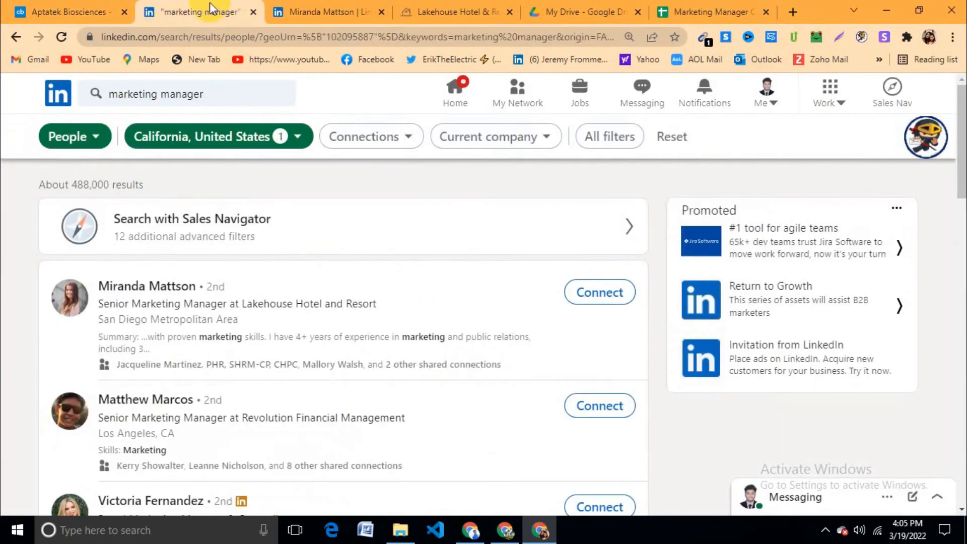
{"action": "scroll", "coordinate": [196, 323], "scroll_direction": "down", "scroll_amount": 2}
Step: Open the second search result's profile in a new tab and select the lead's name
{"action": "right_click", "coordinate": [188, 266]}
{"action": "left_click", "coordinate": [207, 277]}
{"action": "left_click", "coordinate": [282, 7]}
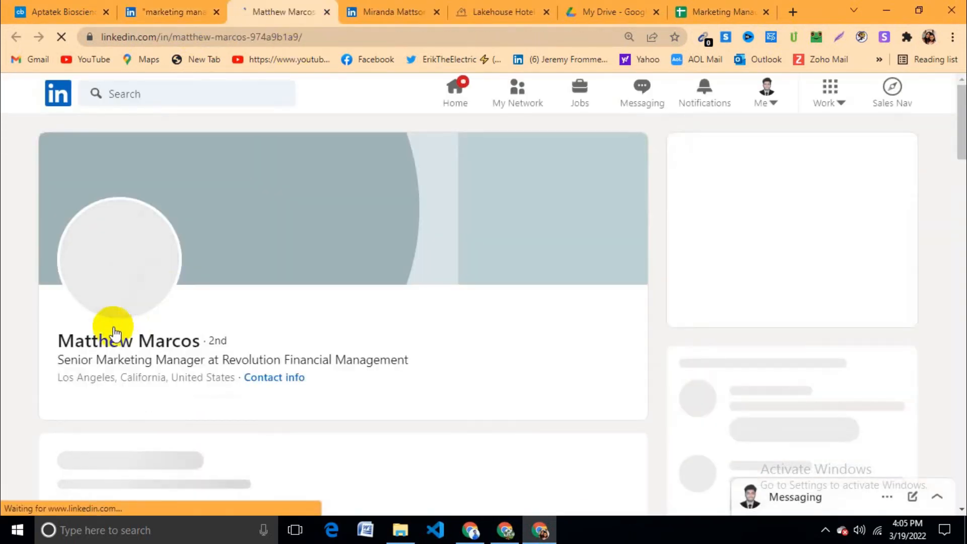
{"action": "triple_click", "coordinate": [100, 334]}
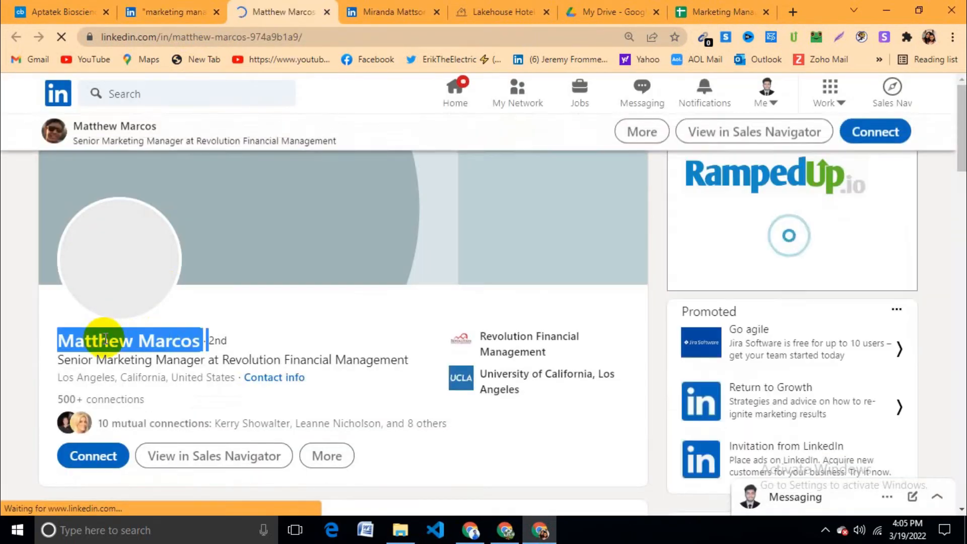
{"action": "left_click", "coordinate": [92, 337]}
{"action": "triple_click", "coordinate": [93, 339]}
{"action": "left_click", "coordinate": [134, 341]}
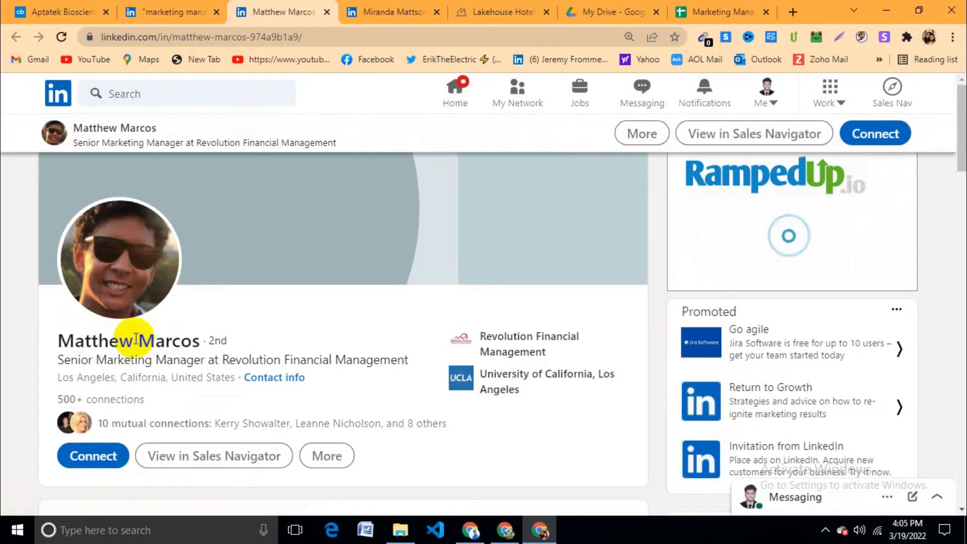
{"action": "double_click", "coordinate": [65, 342]}
Step: Close the first lead's profile, the hotel website and the Drive tabs
{"action": "left_click", "coordinate": [417, 15]}
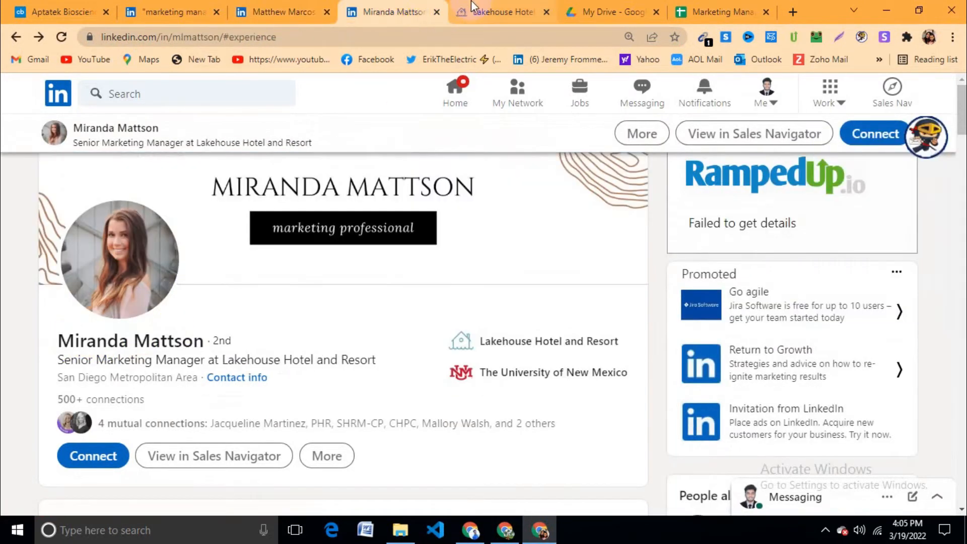
{"action": "left_click", "coordinate": [437, 12]}
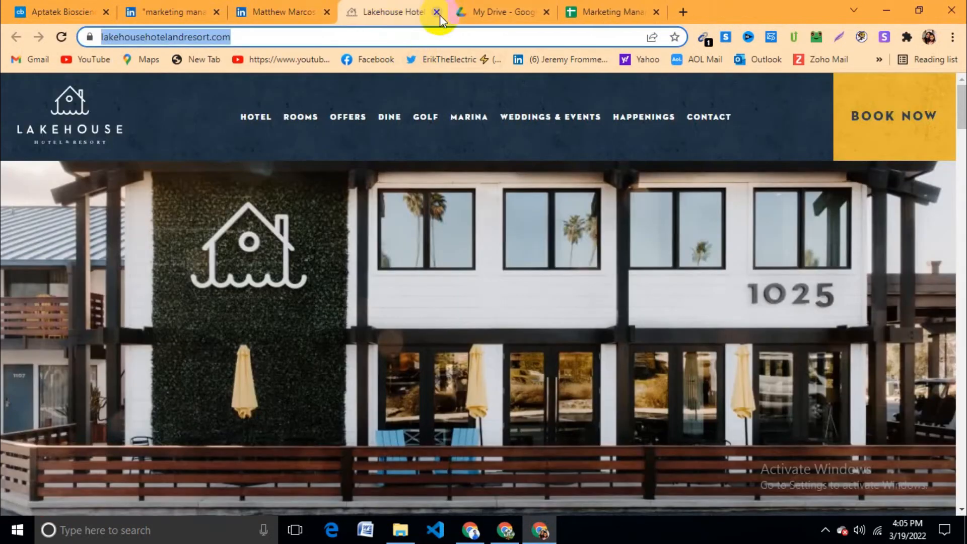
{"action": "left_click", "coordinate": [437, 12]}
{"action": "left_click", "coordinate": [437, 12]}
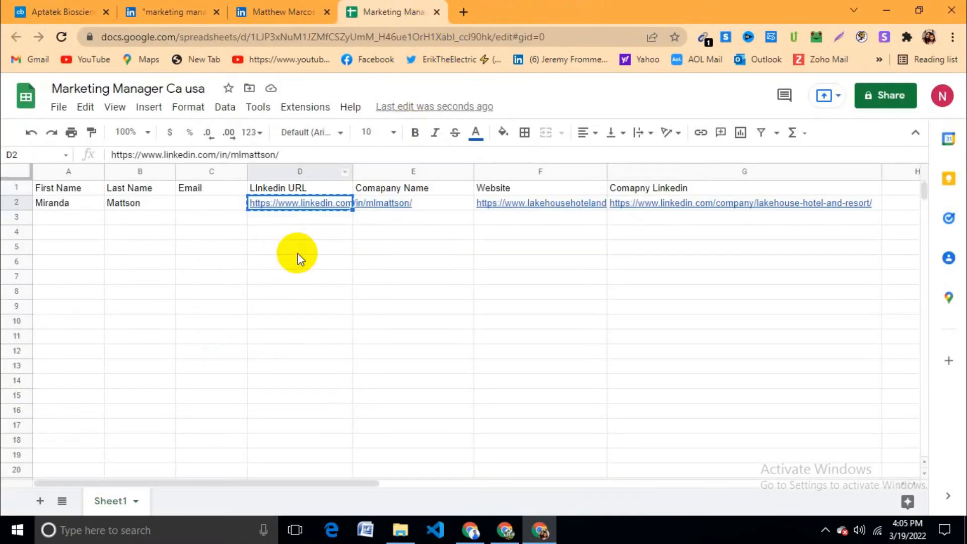
Step: Enter the second lead's first name in A3 and paste their surname from the profile into B3
{"action": "left_click", "coordinate": [71, 219]}
{"action": "type", "text": "Matthew"}
{"action": "left_click", "coordinate": [156, 219]}
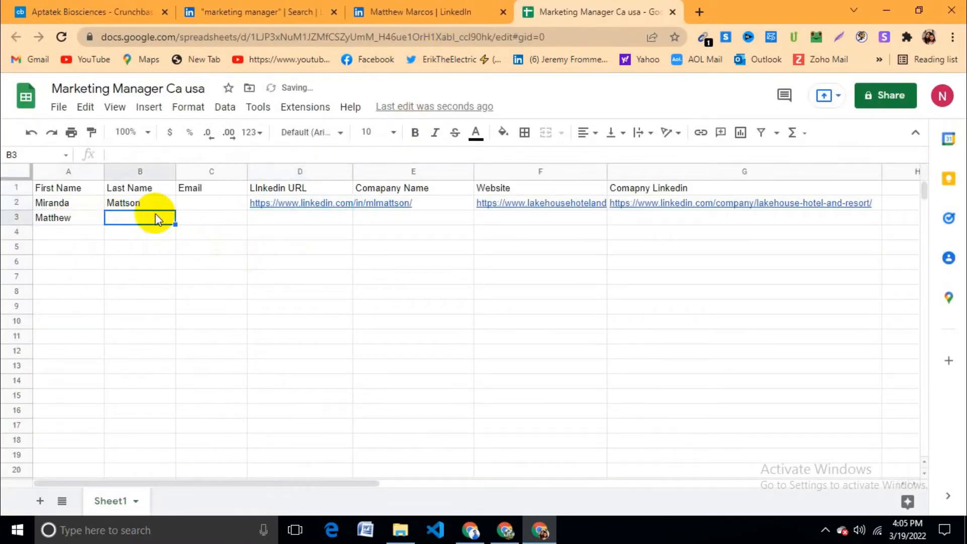
{"action": "left_click", "coordinate": [313, 11]}
{"action": "left_click", "coordinate": [378, 11]}
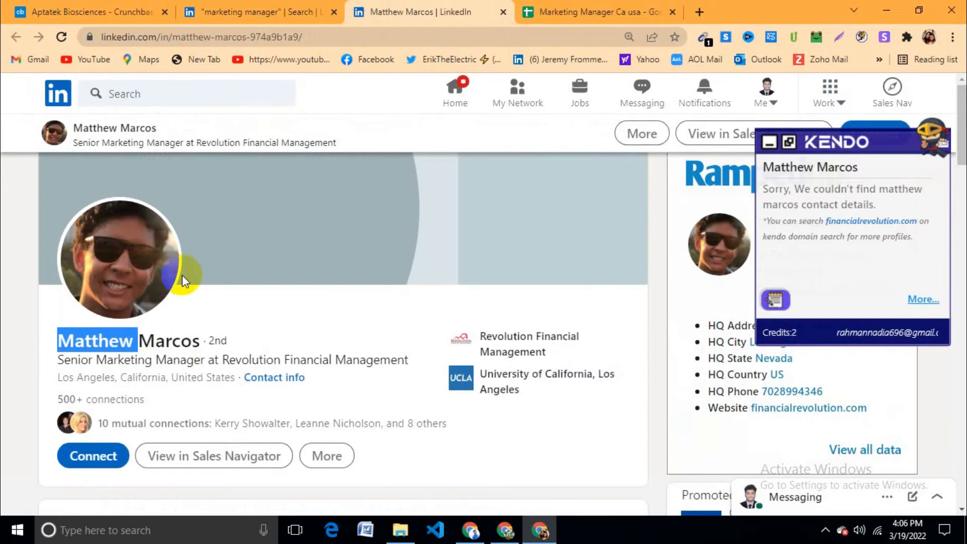
{"action": "double_click", "coordinate": [177, 343]}
{"action": "key", "text": "ctrl+c"}
{"action": "left_click", "coordinate": [564, 12]}
{"action": "key", "text": "ctrl+v"}
{"action": "key", "text": "Return"}
Step: Paste the second lead's LinkedIn profile URL into D3, then go back to the search results
{"action": "left_click", "coordinate": [214, 206]}
{"action": "left_click", "coordinate": [216, 217]}
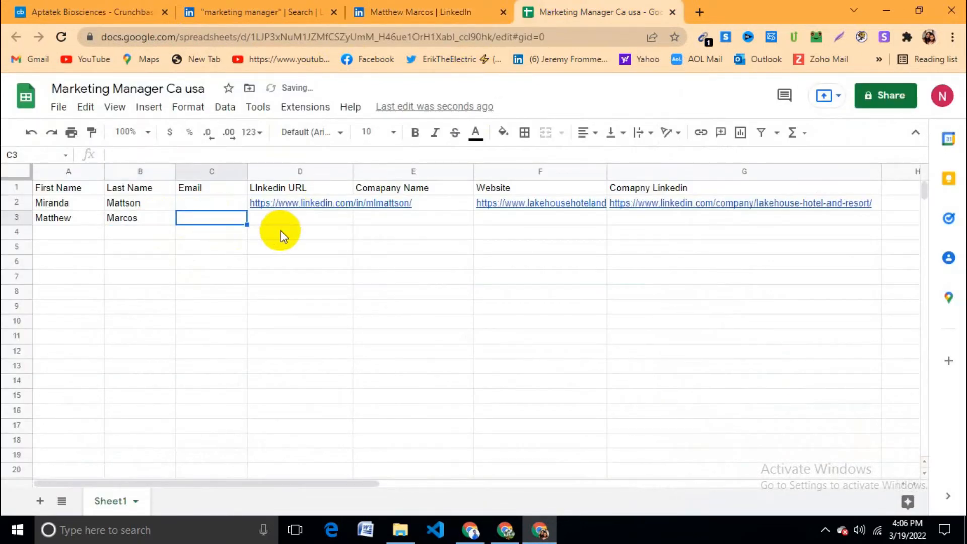
{"action": "left_click", "coordinate": [378, 11]}
{"action": "left_click", "coordinate": [189, 37]}
{"action": "key", "text": "ctrl+c"}
{"action": "left_click", "coordinate": [629, 12]}
{"action": "left_click", "coordinate": [327, 214]}
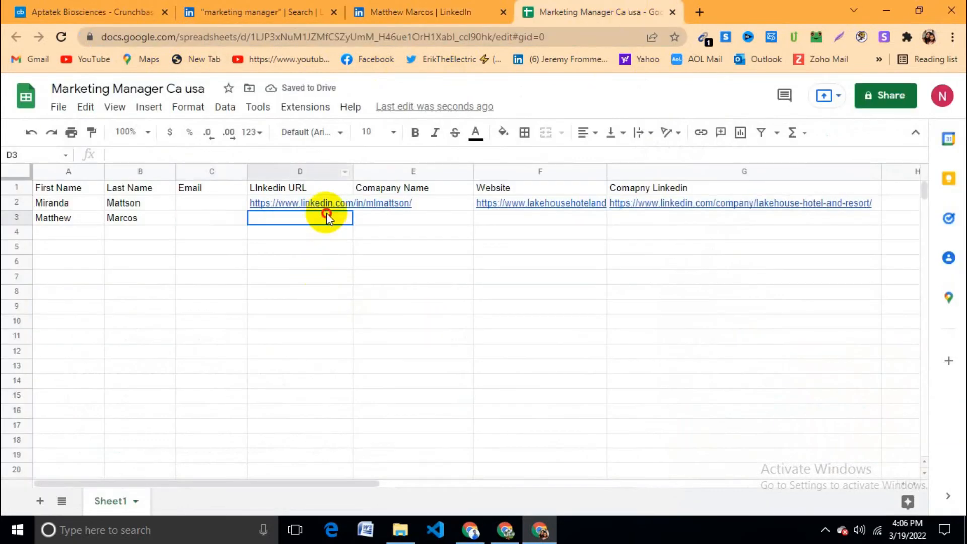
{"action": "key", "text": "ctrl+v"}
{"action": "left_click", "coordinate": [346, 275]}
{"action": "left_click", "coordinate": [454, 212]}
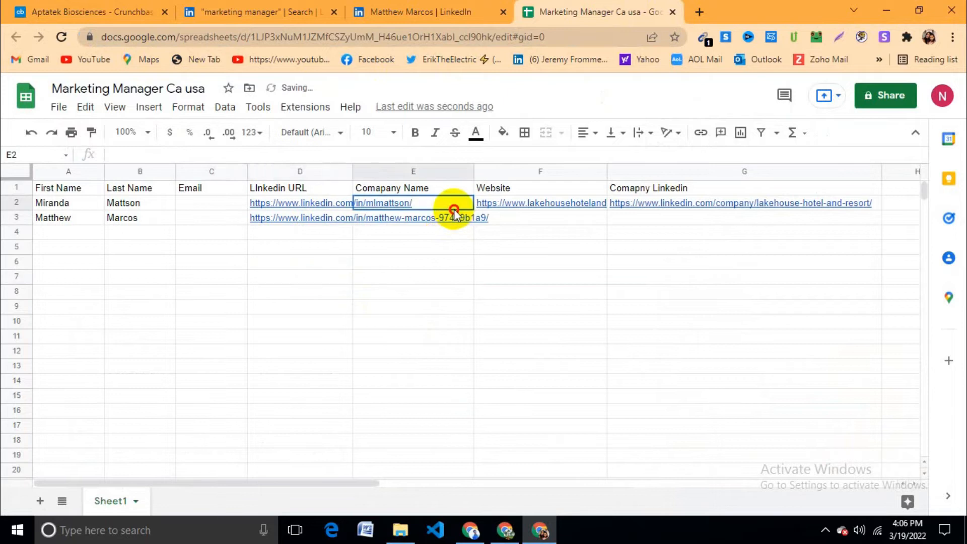
{"action": "left_click", "coordinate": [459, 13]}
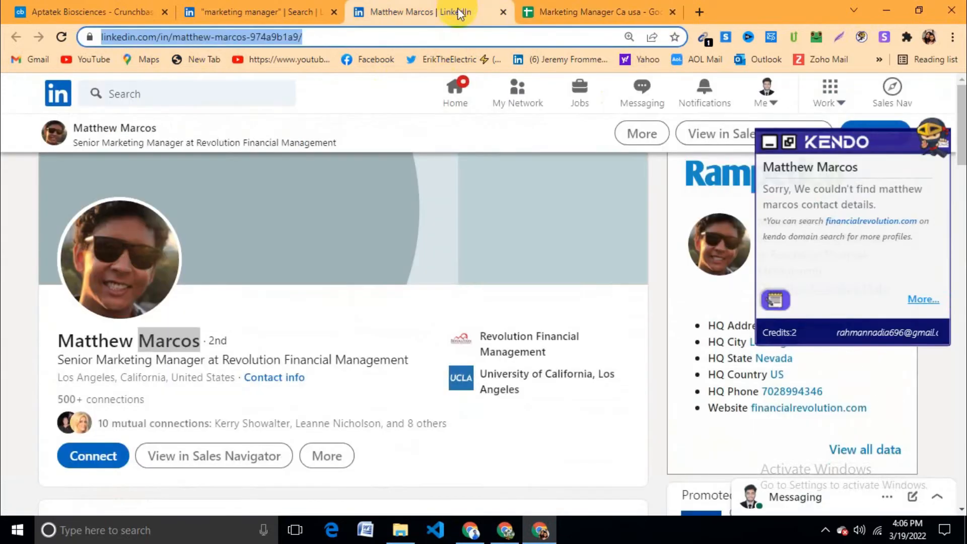
{"action": "left_click", "coordinate": [284, 5]}
Step: Open the first lead's profile, go to the Lakehouse Hotel and Resort page and copy its name
{"action": "scroll", "coordinate": [238, 195], "scroll_direction": "up", "scroll_amount": 3}
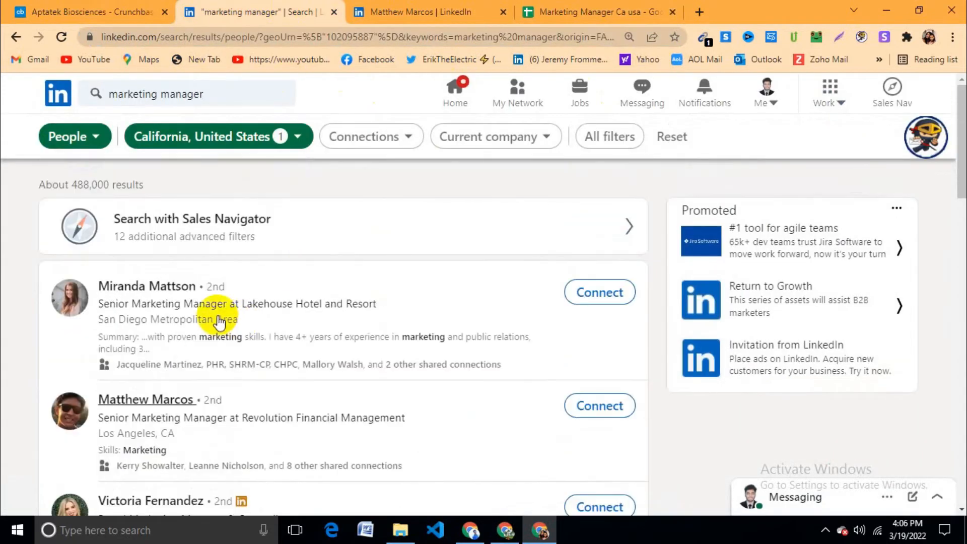
{"action": "right_click", "coordinate": [165, 291]}
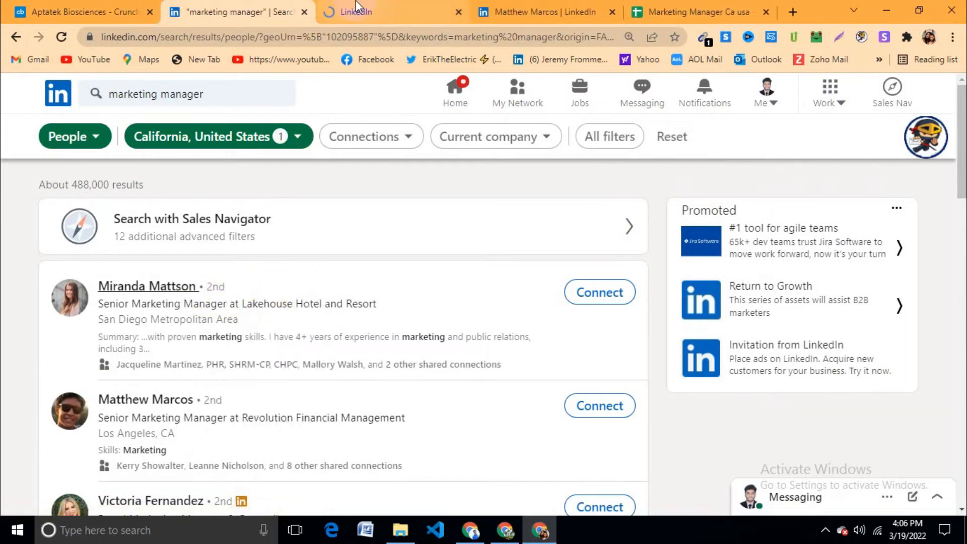
{"action": "left_click", "coordinate": [356, 6]}
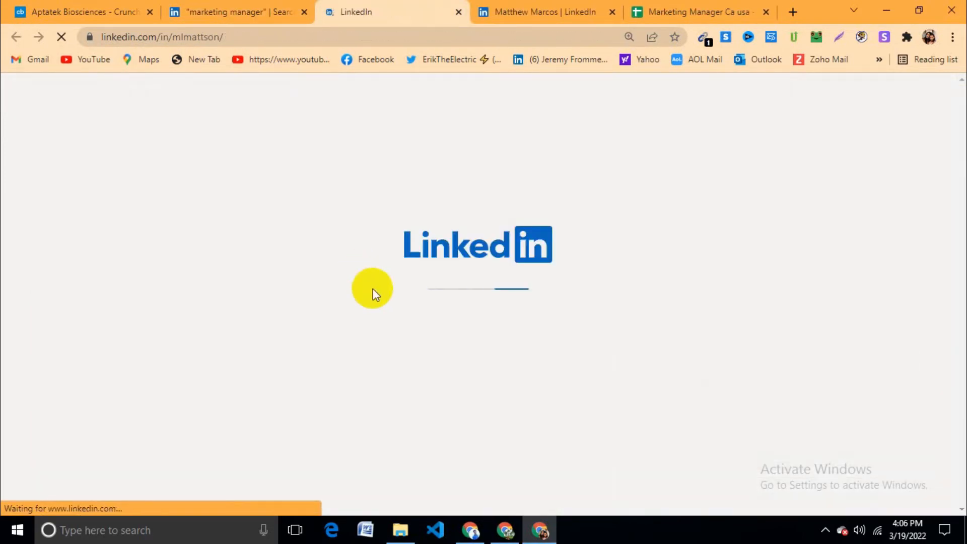
{"action": "scroll", "coordinate": [486, 342], "scroll_direction": "down", "scroll_amount": 1}
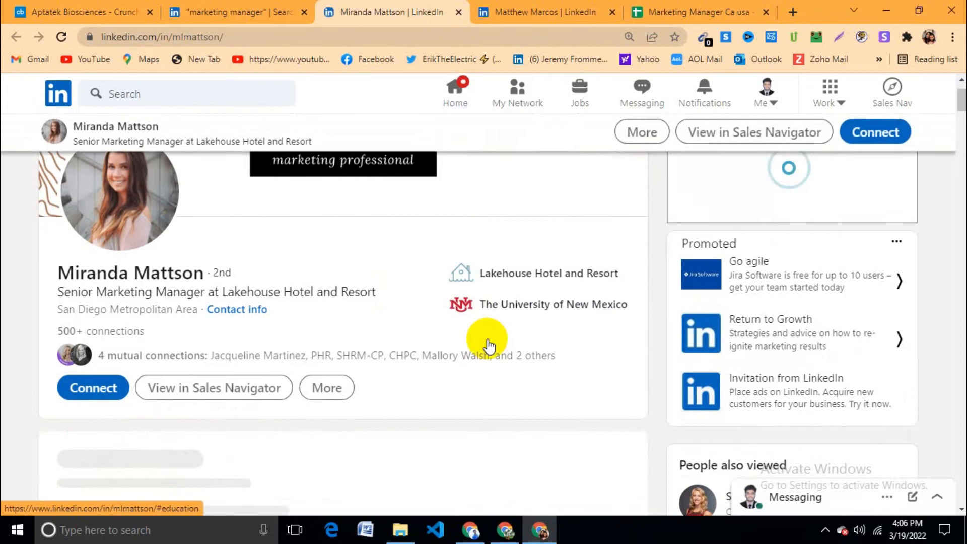
{"action": "left_click", "coordinate": [506, 271]}
{"action": "scroll", "coordinate": [290, 298], "scroll_direction": "down", "scroll_amount": 4}
{"action": "scroll", "coordinate": [289, 298], "scroll_direction": "down", "scroll_amount": 15}
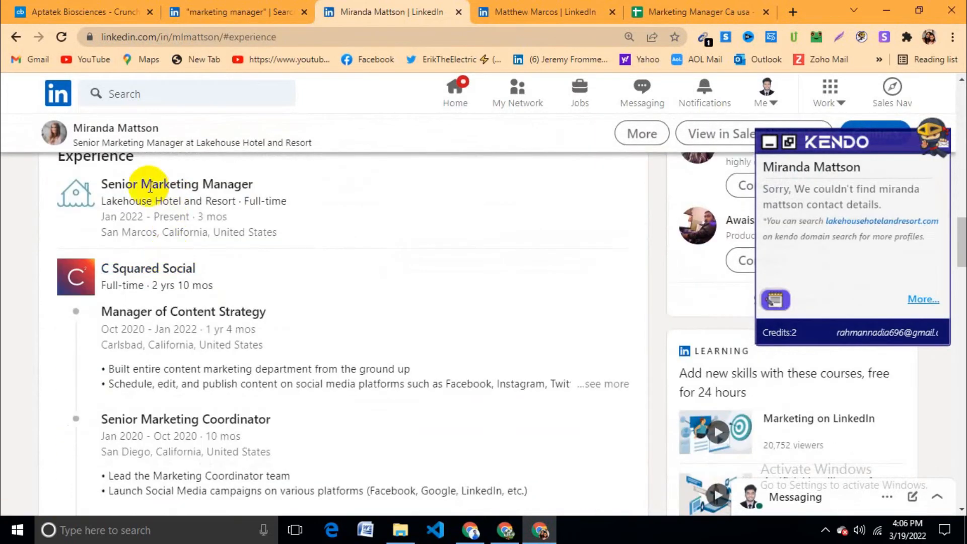
{"action": "left_click", "coordinate": [73, 191]}
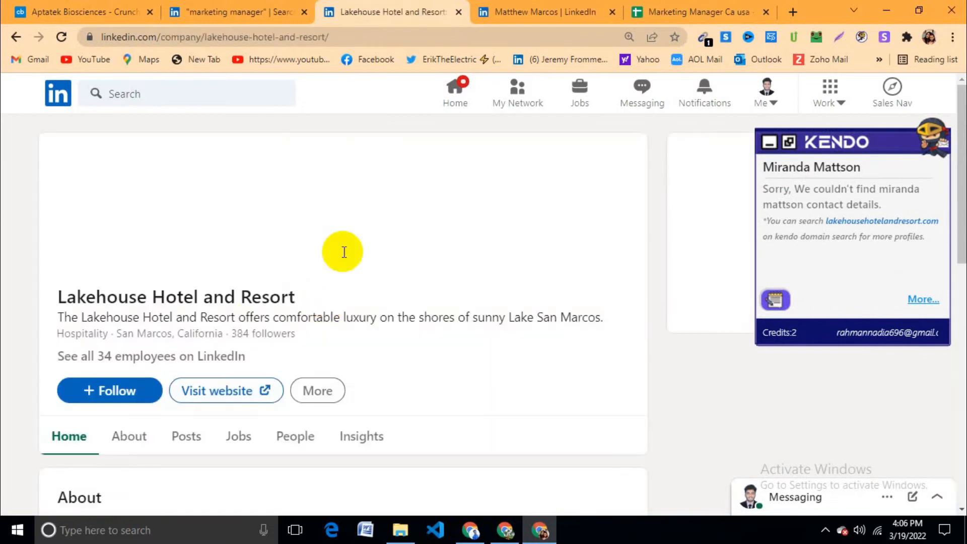
{"action": "triple_click", "coordinate": [123, 299]}
{"action": "key", "text": "ctrl+c"}
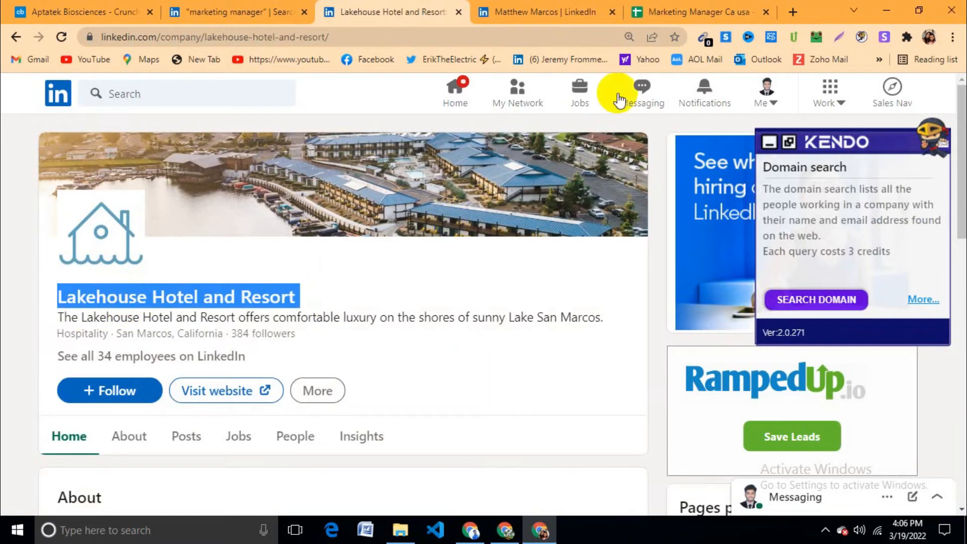
{"action": "left_click", "coordinate": [595, 11]}
{"action": "left_click", "coordinate": [657, 7]}
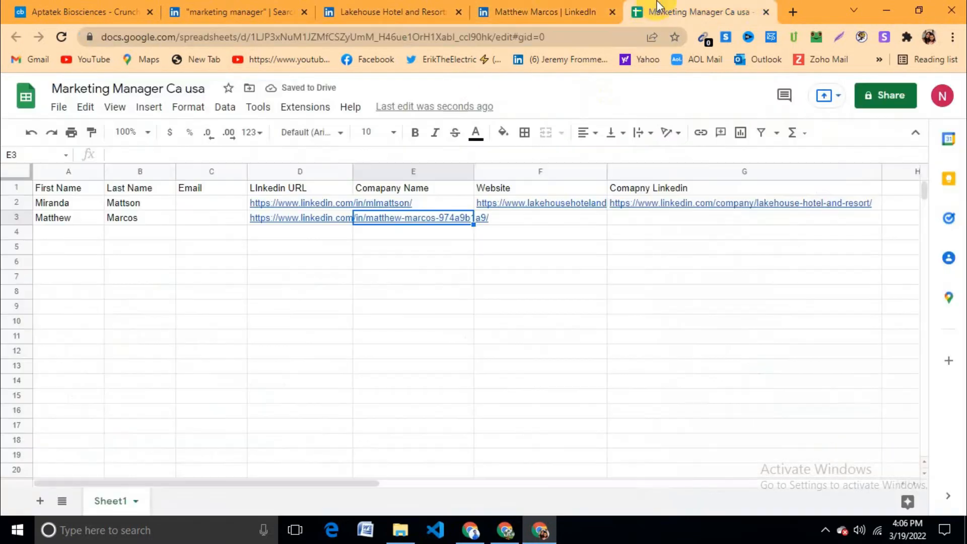
Step: Paste 'Lakehouse Hotel and Resort' into E2 and widen column E to fit it
{"action": "left_click", "coordinate": [418, 202]}
{"action": "key", "text": "ctrl+v"}
{"action": "key", "text": "Return"}
{"action": "left_click", "coordinate": [443, 213]}
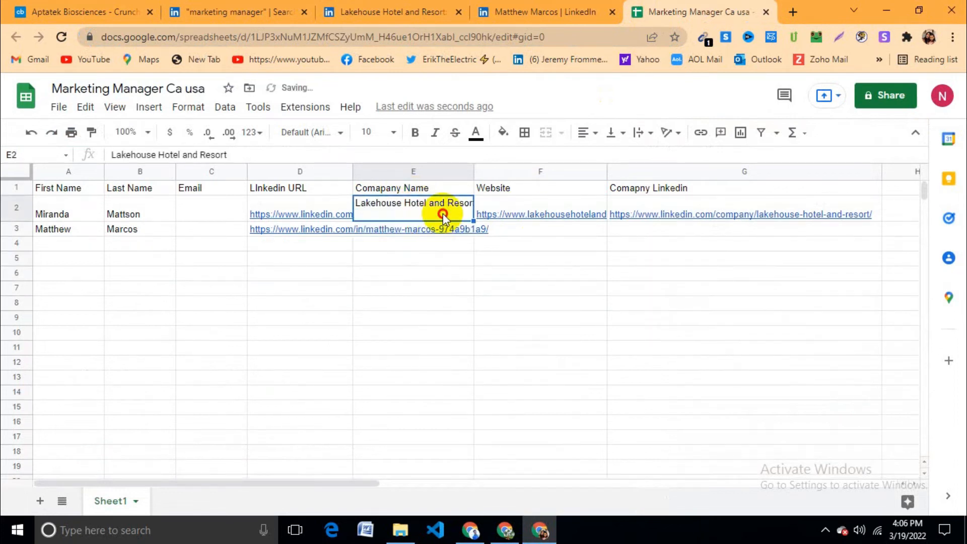
{"action": "left_click_drag", "start_coordinate": [460, 262], "coordinate": [460, 277]}
{"action": "left_click_drag", "start_coordinate": [473, 171], "coordinate": [514, 174]}
{"action": "left_click", "coordinate": [513, 278]}
{"action": "left_click", "coordinate": [455, 217]}
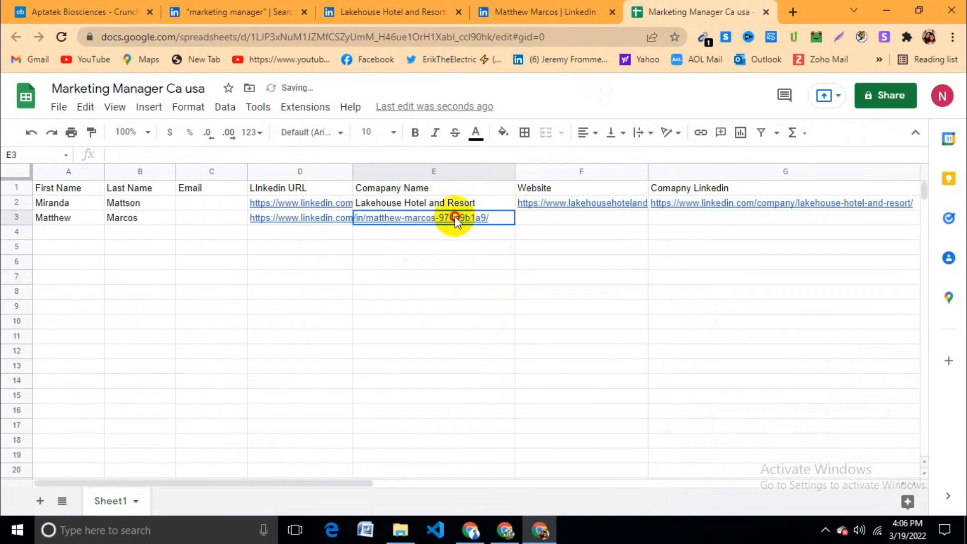
Step: Close the Lakehouse tab and open Revolution Financial Management's LinkedIn page, selecting its URL
{"action": "left_click", "coordinate": [390, 11]}
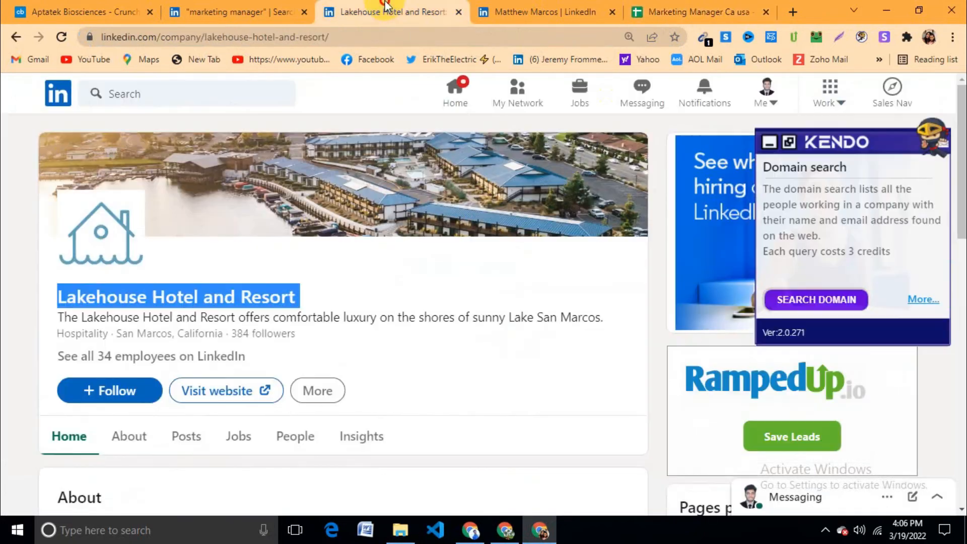
{"action": "left_click", "coordinate": [460, 12]}
{"action": "left_click", "coordinate": [441, 280]}
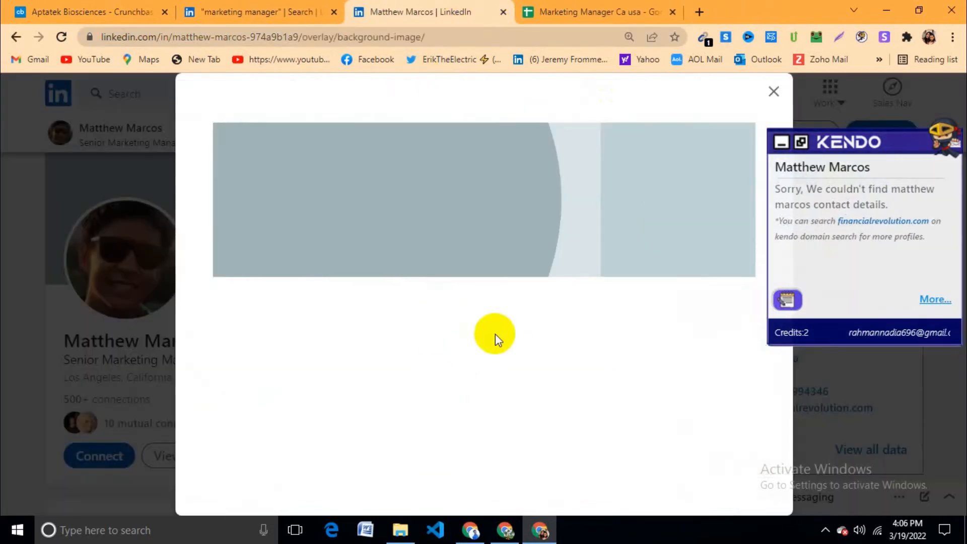
{"action": "left_click", "coordinate": [776, 92]}
{"action": "scroll", "coordinate": [466, 310], "scroll_direction": "down", "scroll_amount": 8}
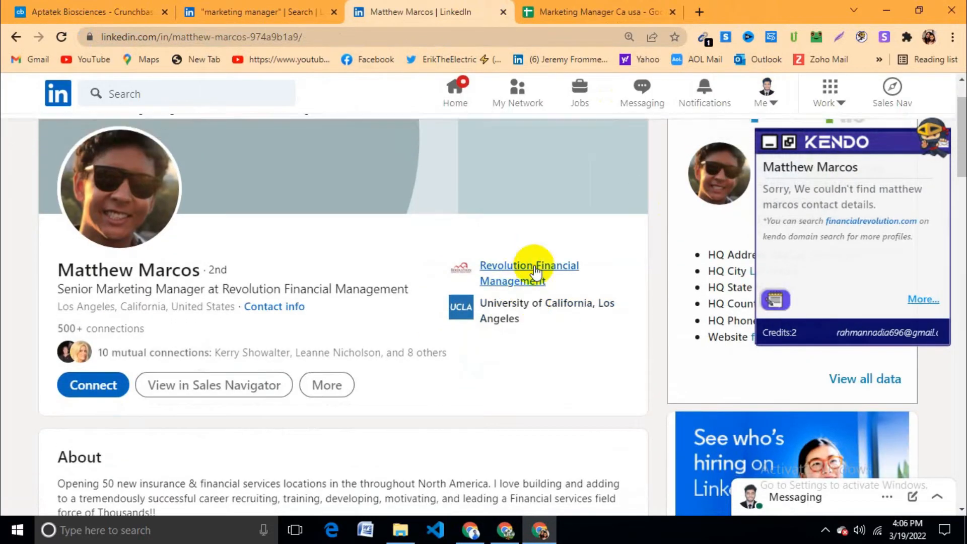
{"action": "scroll", "coordinate": [436, 314], "scroll_direction": "down", "scroll_amount": 8}
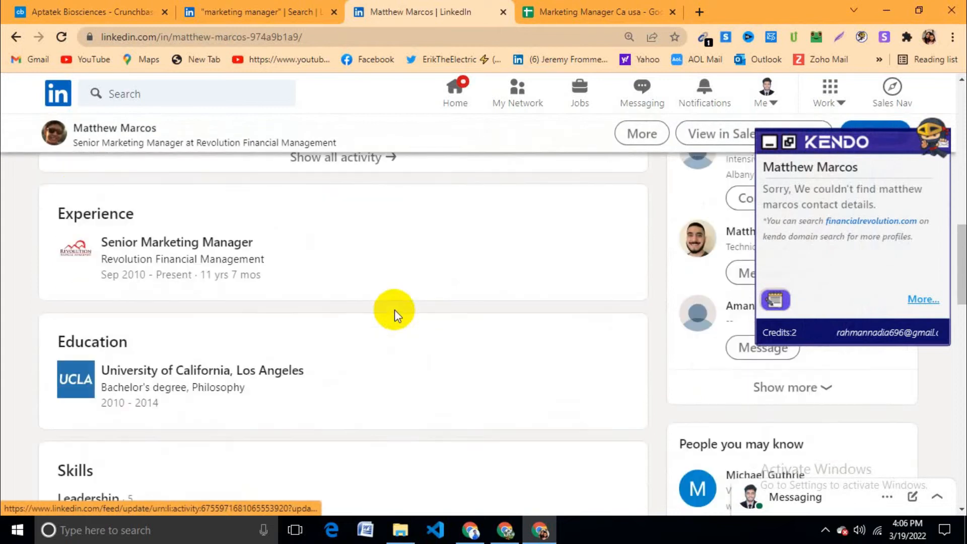
{"action": "left_click", "coordinate": [76, 251]}
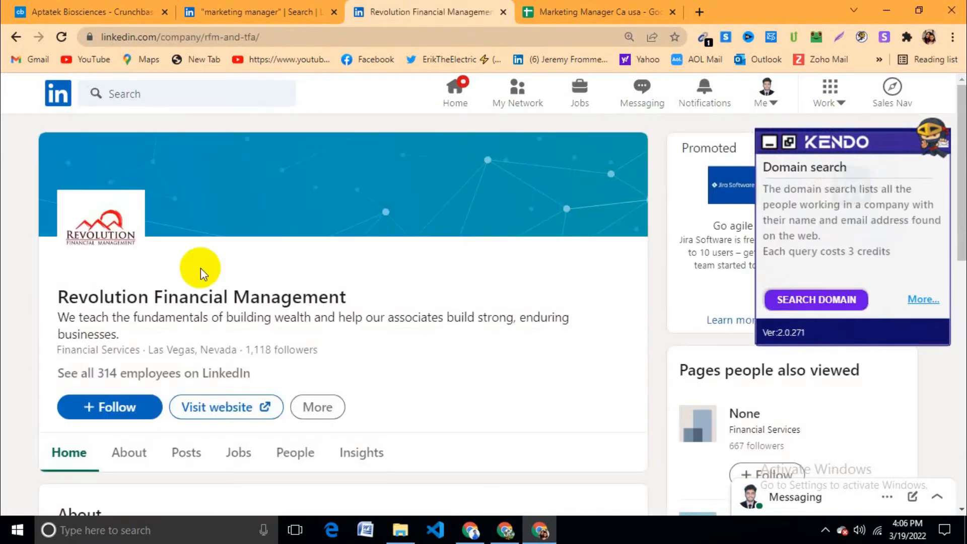
{"action": "left_click", "coordinate": [279, 42]}
Step: Paste Revolution Financial Management's LinkedIn page URL into G3
{"action": "left_click", "coordinate": [554, 15]}
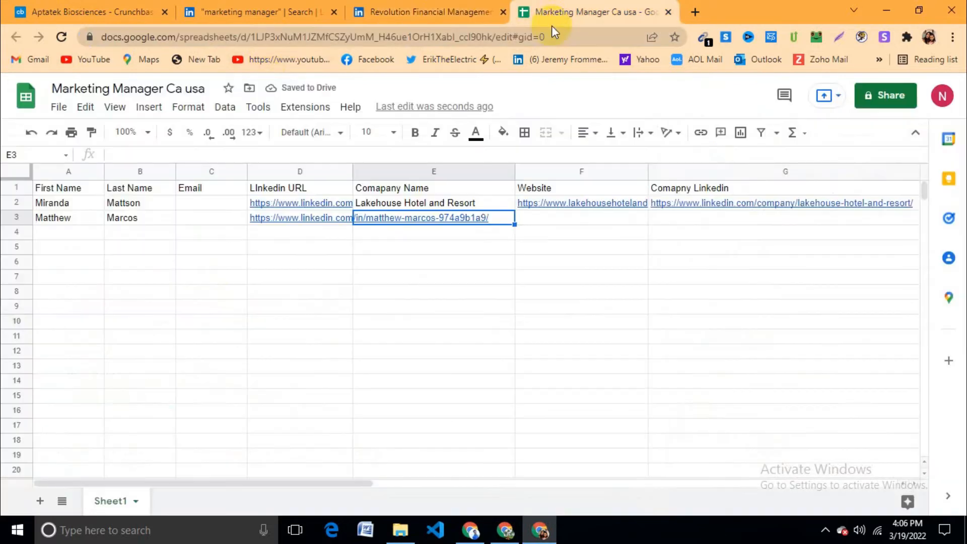
{"action": "double_click", "coordinate": [563, 217]}
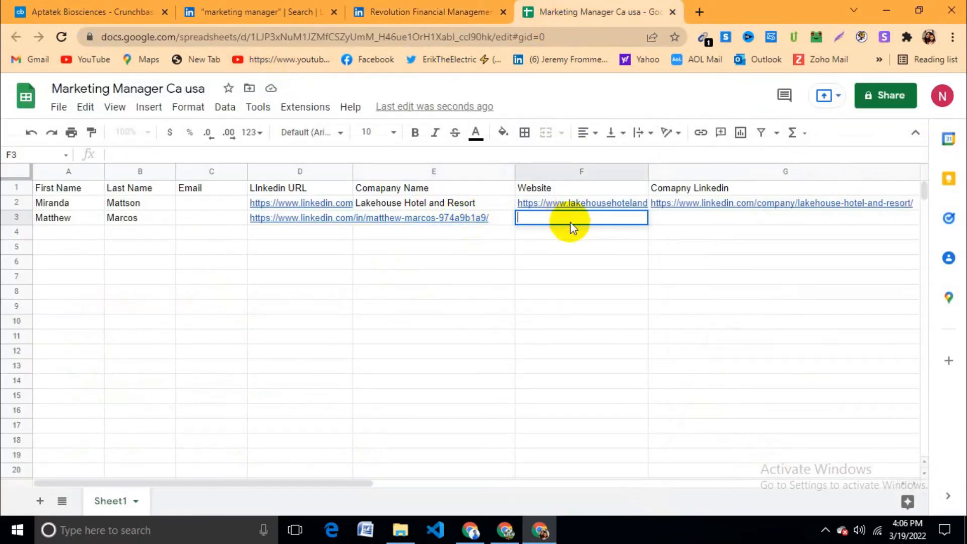
{"action": "left_click", "coordinate": [687, 222]}
{"action": "type", "text": "https://www.linkedin.com/company/rfm-and-tfa/"}
{"action": "left_click", "coordinate": [669, 263]}
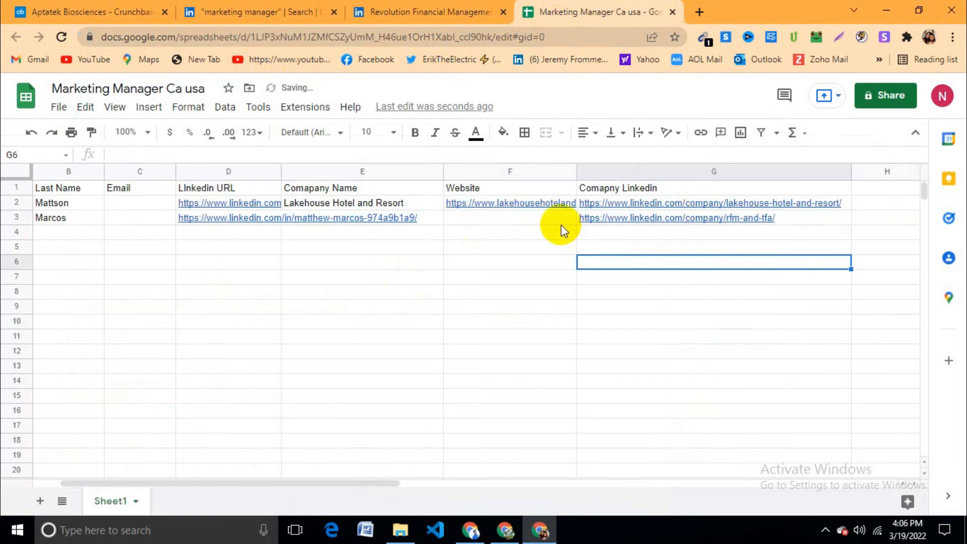
{"action": "left_click", "coordinate": [562, 222]}
Step: Copy the company's website address, financialrevolution.com, into F3
{"action": "left_click", "coordinate": [433, 12]}
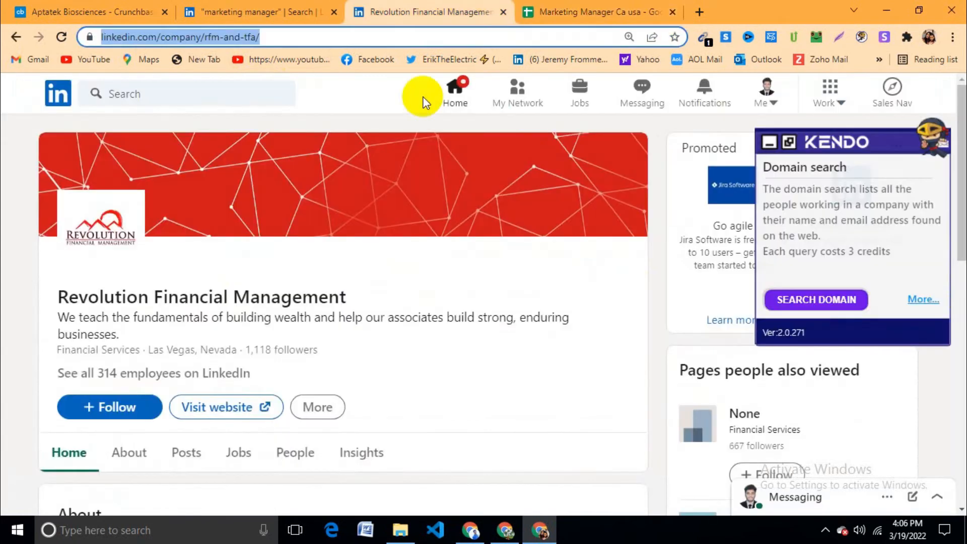
{"action": "left_click", "coordinate": [247, 406]}
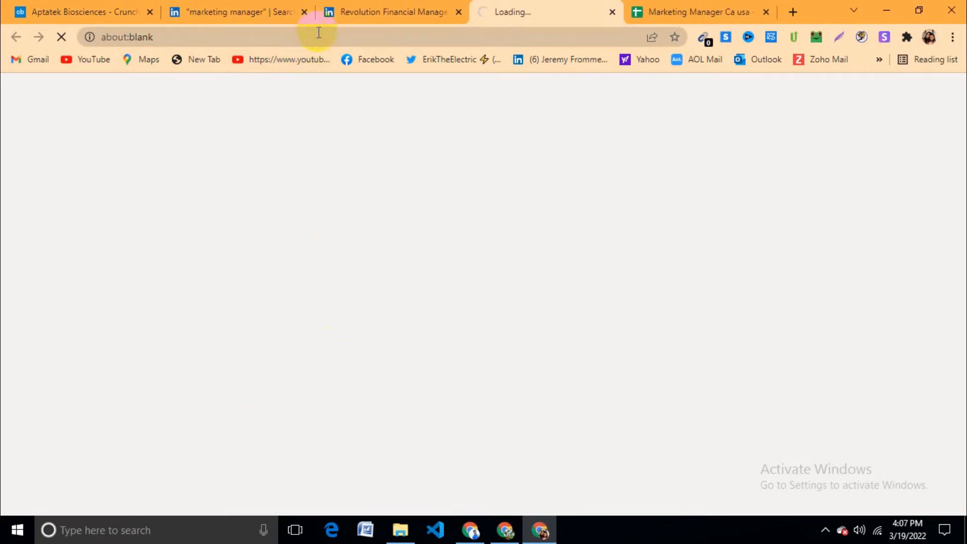
{"action": "left_click", "coordinate": [369, 35]}
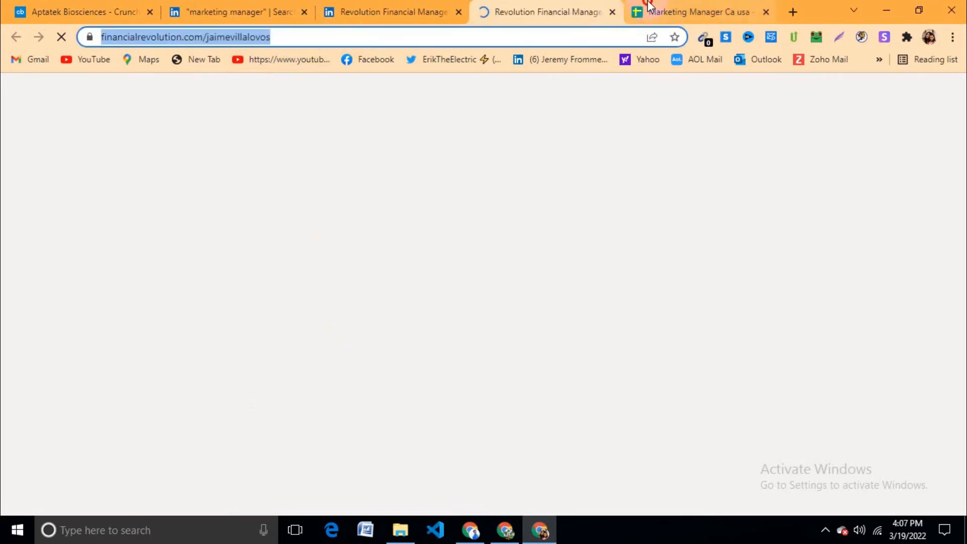
{"action": "left_click", "coordinate": [650, 11]}
{"action": "double_click", "coordinate": [526, 217]}
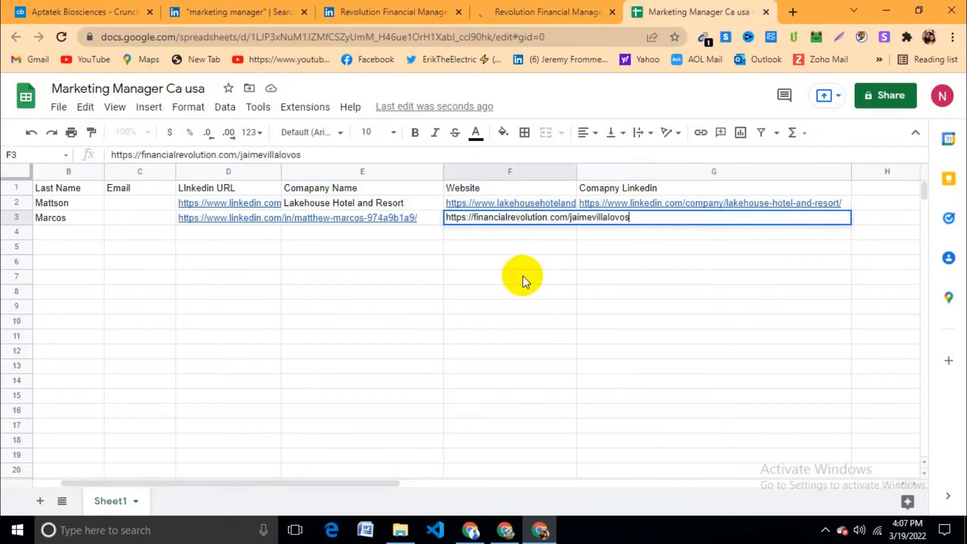
{"action": "left_click", "coordinate": [523, 276]}
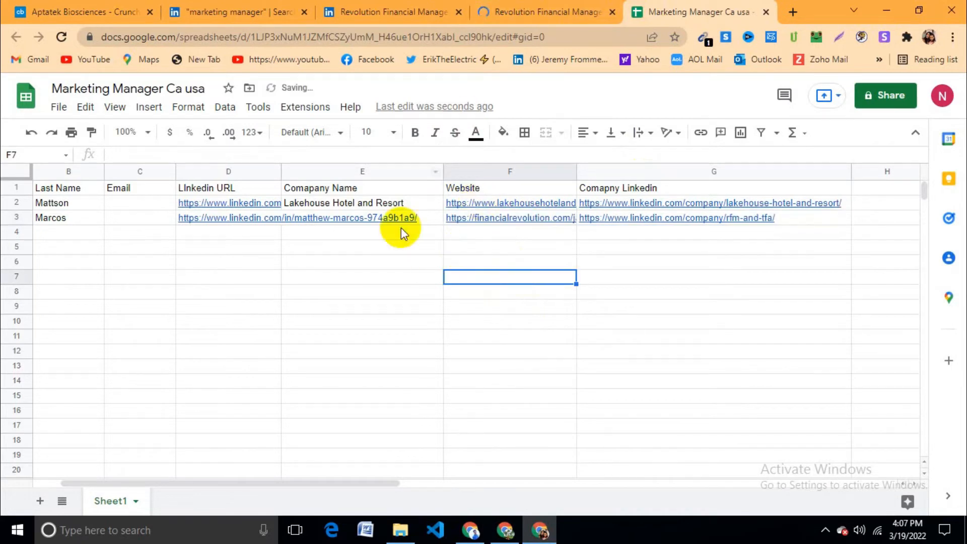
{"action": "left_click", "coordinate": [391, 216]}
Step: Copy 'Revolution Financial Management' from its LinkedIn page into E3
{"action": "left_click", "coordinate": [518, 12]}
{"action": "left_click", "coordinate": [413, 16]}
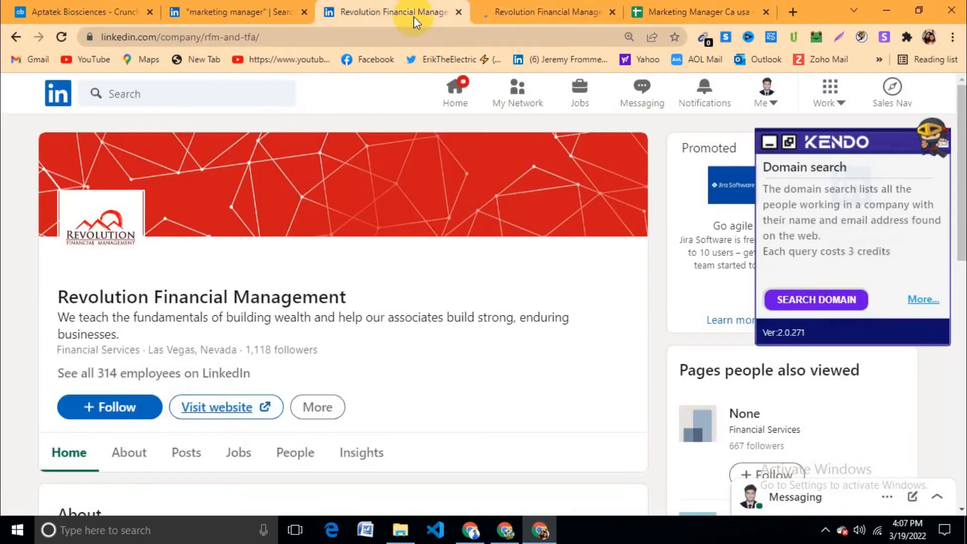
{"action": "triple_click", "coordinate": [168, 289]}
{"action": "key", "text": "ctrl+c"}
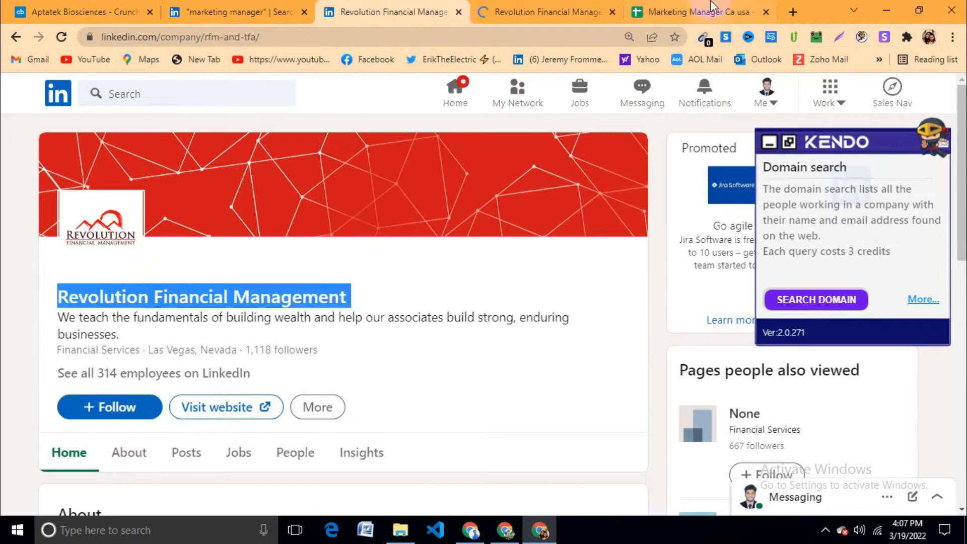
{"action": "left_click", "coordinate": [700, 12]}
{"action": "double_click", "coordinate": [418, 218]}
{"action": "key", "text": "ctrl+v"}
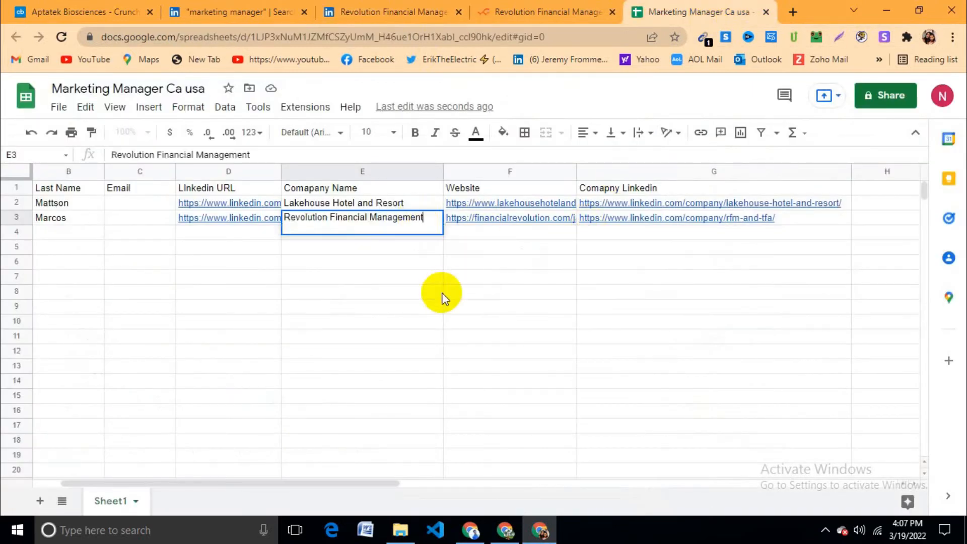
{"action": "left_click", "coordinate": [426, 321]}
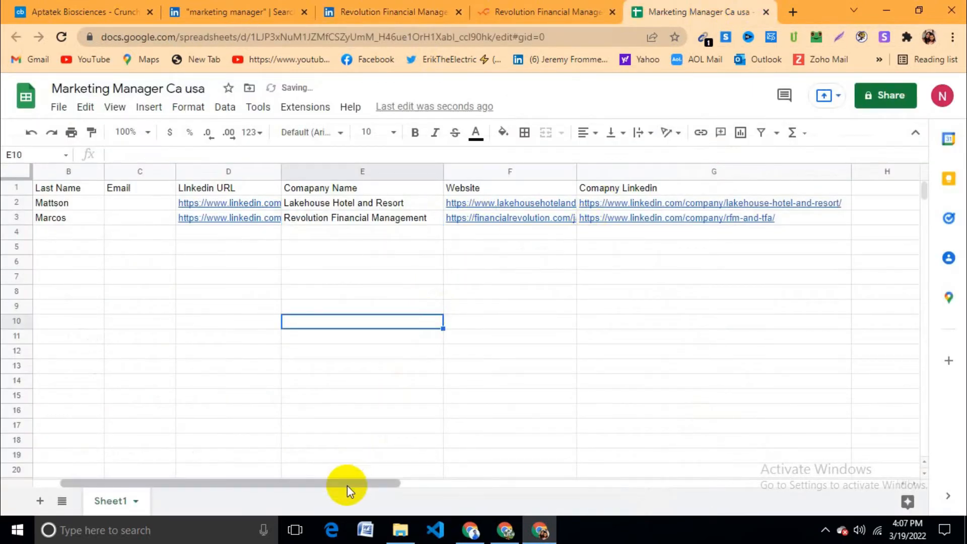
{"action": "left_click_drag", "start_coordinate": [346, 485], "coordinate": [277, 485]}
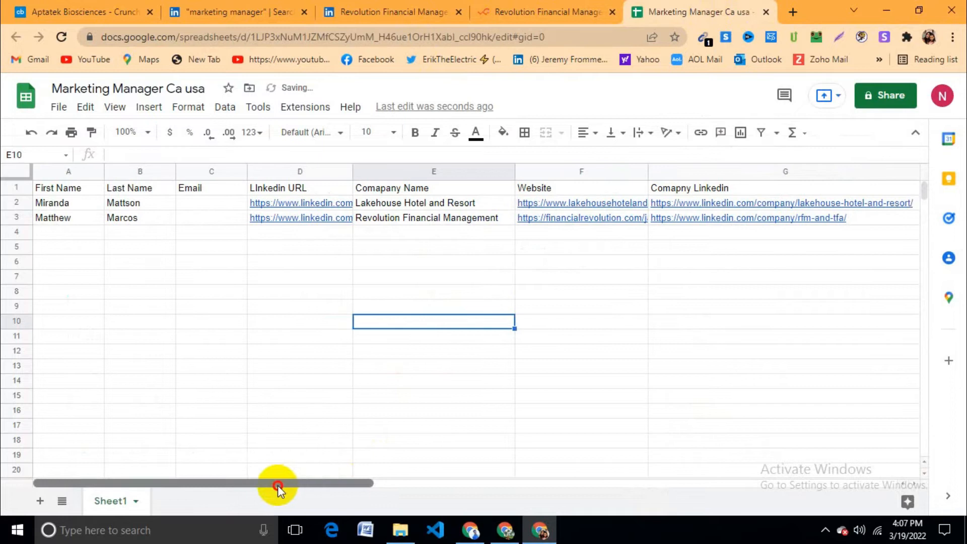
Step: Give the First Name column A a light orange fill
{"action": "left_click", "coordinate": [84, 171]}
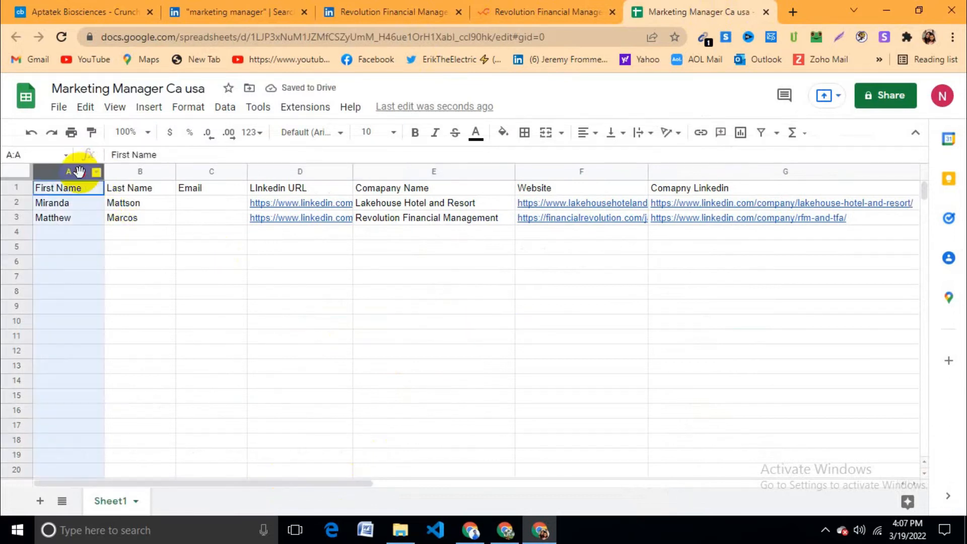
{"action": "left_click", "coordinate": [508, 134]}
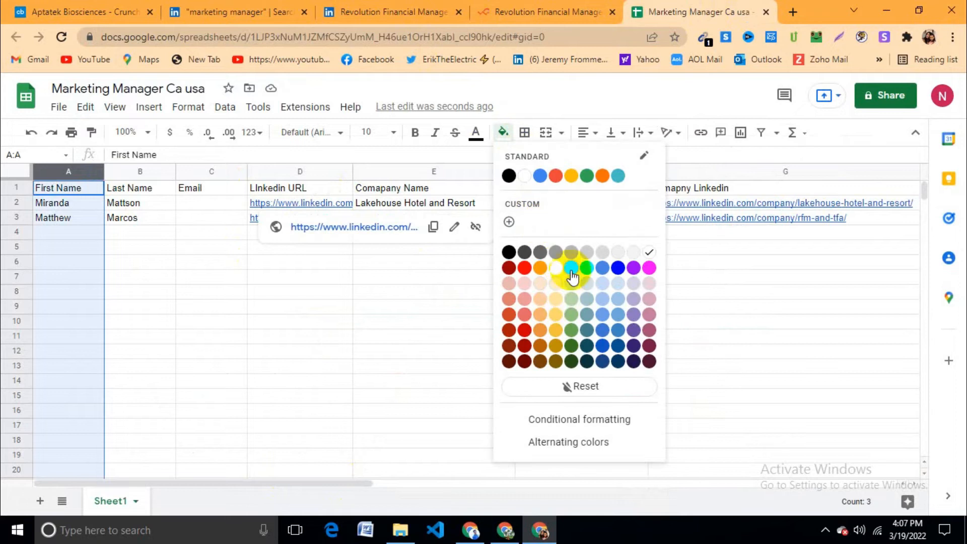
{"action": "left_click", "coordinate": [543, 290]}
{"action": "left_click", "coordinate": [222, 281]}
Step: Fill columns A and B light orange, restoring First Name to column A after an accidental move
{"action": "left_click", "coordinate": [151, 172]}
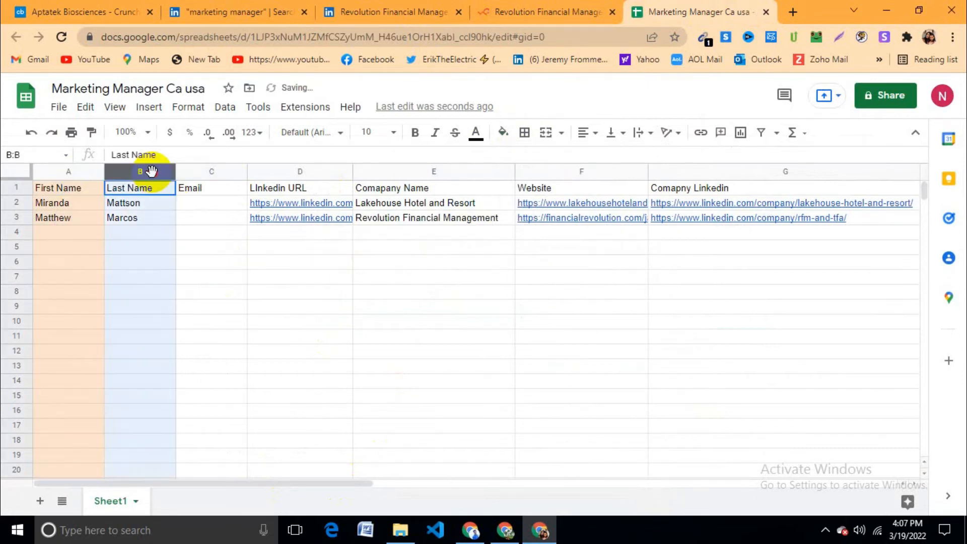
{"action": "left_click", "coordinate": [85, 171]}
{"action": "left_click", "coordinate": [140, 171]}
{"action": "left_click", "coordinate": [206, 247]}
{"action": "left_click_drag", "start_coordinate": [70, 170], "coordinate": [130, 173]}
{"action": "mouse_move", "coordinate": [132, 173]}
{"action": "left_mouse_down"}
{"action": "mouse_move", "coordinate": [60, 173]}
{"action": "mouse_move", "coordinate": [148, 170]}
{"action": "left_mouse_up"}
{"action": "left_click", "coordinate": [238, 250]}
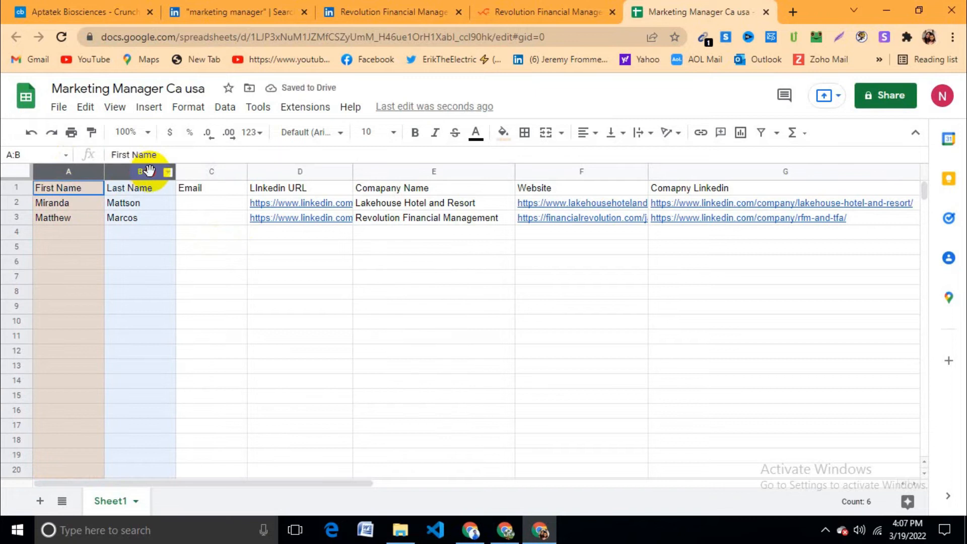
{"action": "left_click", "coordinate": [501, 134]}
{"action": "left_click", "coordinate": [540, 284]}
{"action": "left_click", "coordinate": [378, 278]}
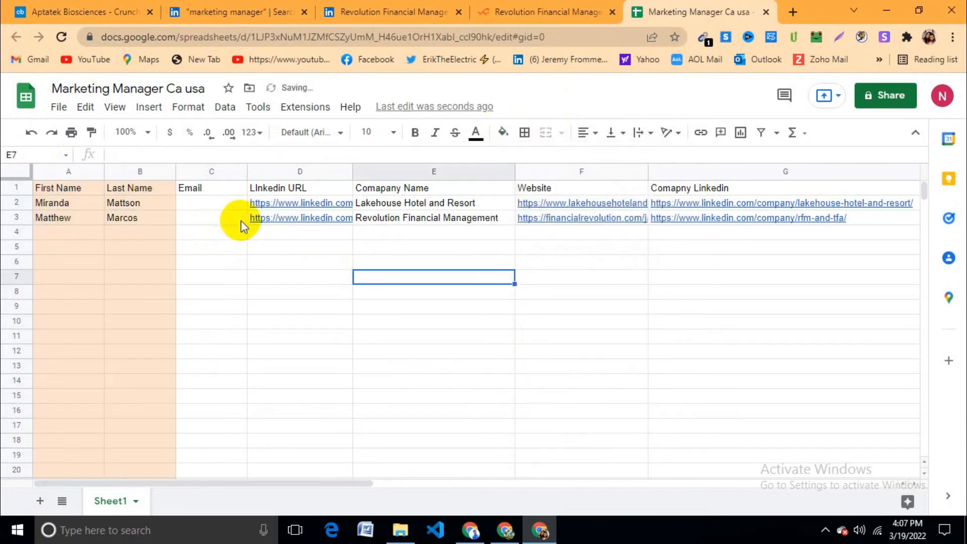
Step: Shade the LinkedIn URL column D light grey
{"action": "left_click", "coordinate": [299, 171]}
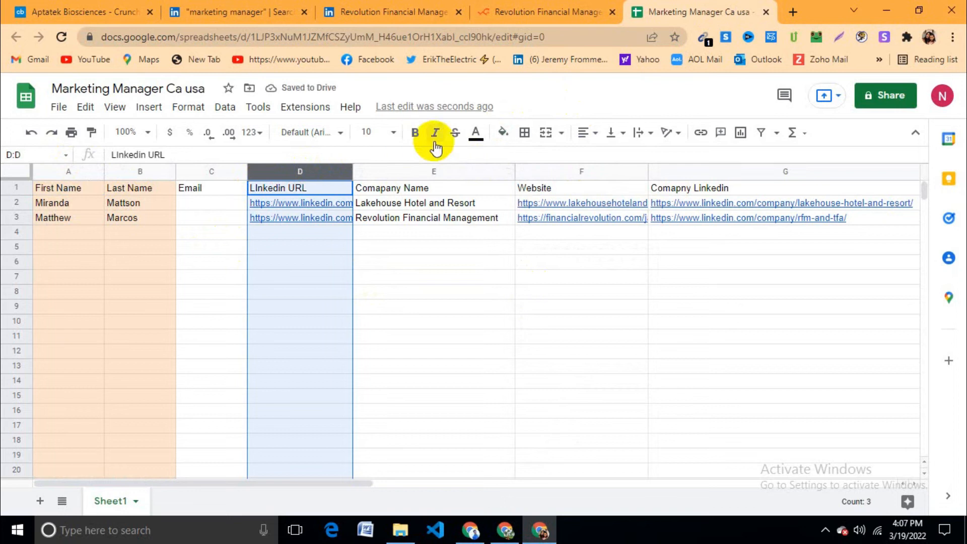
{"action": "left_click", "coordinate": [503, 133]}
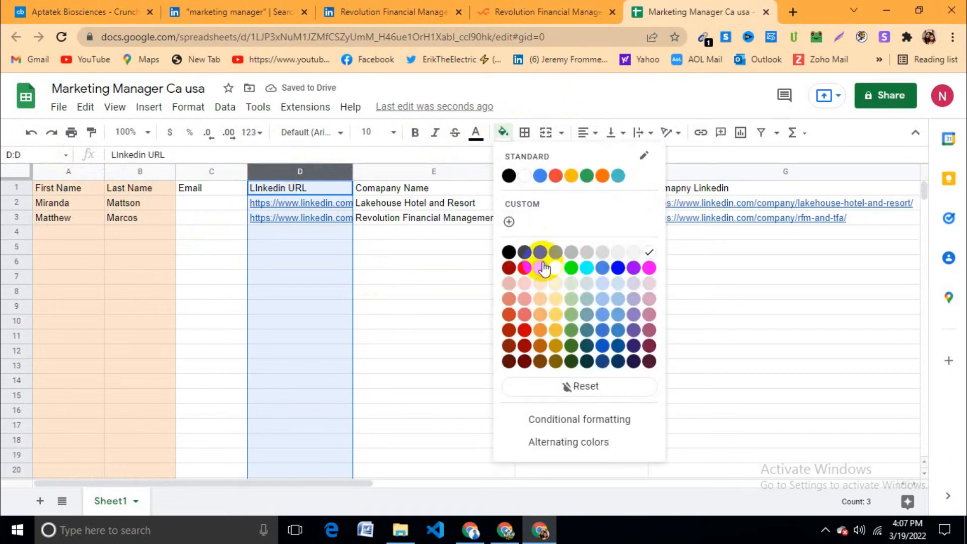
{"action": "left_click", "coordinate": [633, 252]}
{"action": "left_click", "coordinate": [539, 277]}
Step: Fill the Company Name column E light orange, replacing a first light yellow attempt
{"action": "left_click", "coordinate": [475, 172]}
{"action": "left_click", "coordinate": [522, 133]}
{"action": "left_click", "coordinate": [504, 135]}
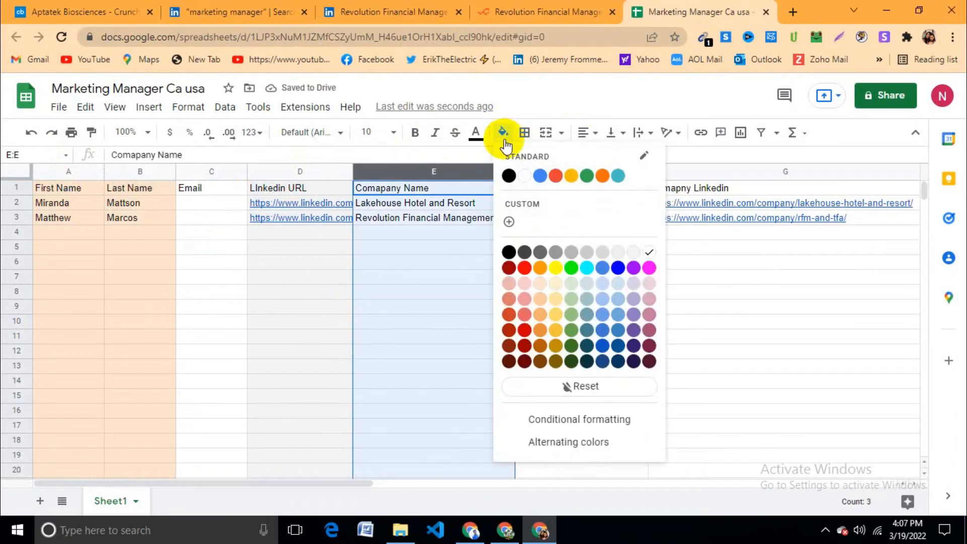
{"action": "left_click", "coordinate": [556, 284]}
{"action": "left_click", "coordinate": [557, 285]}
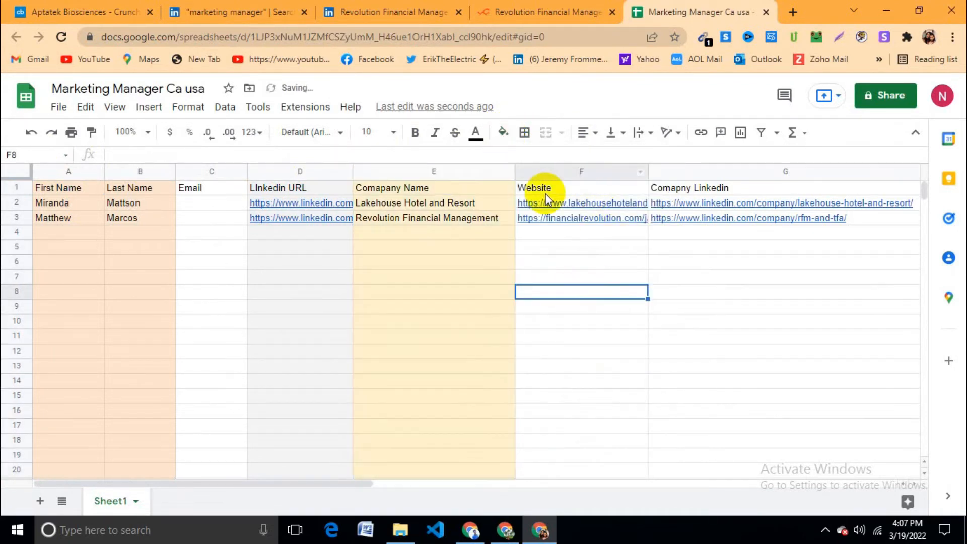
{"action": "left_click", "coordinate": [486, 172]}
{"action": "left_click", "coordinate": [503, 133]}
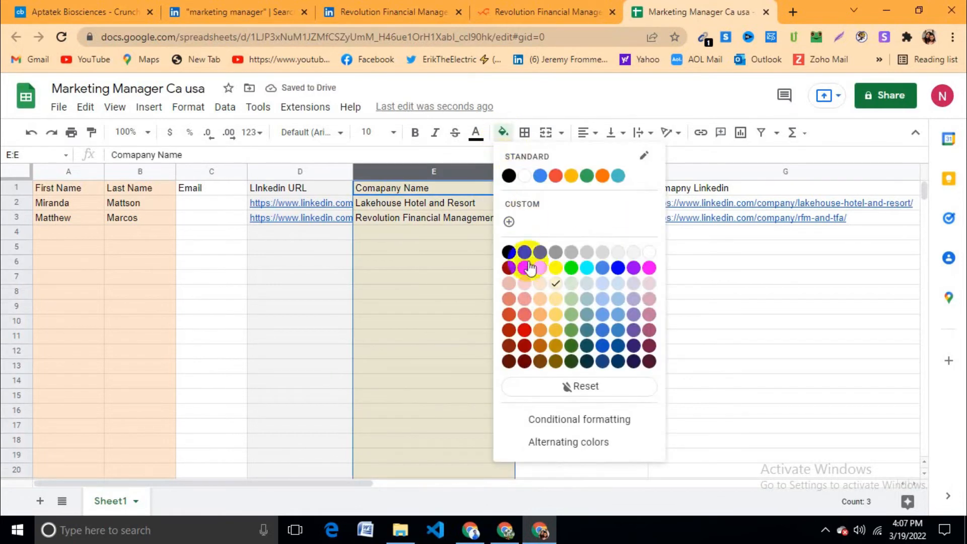
{"action": "left_click", "coordinate": [540, 284]}
{"action": "left_click", "coordinate": [595, 292]}
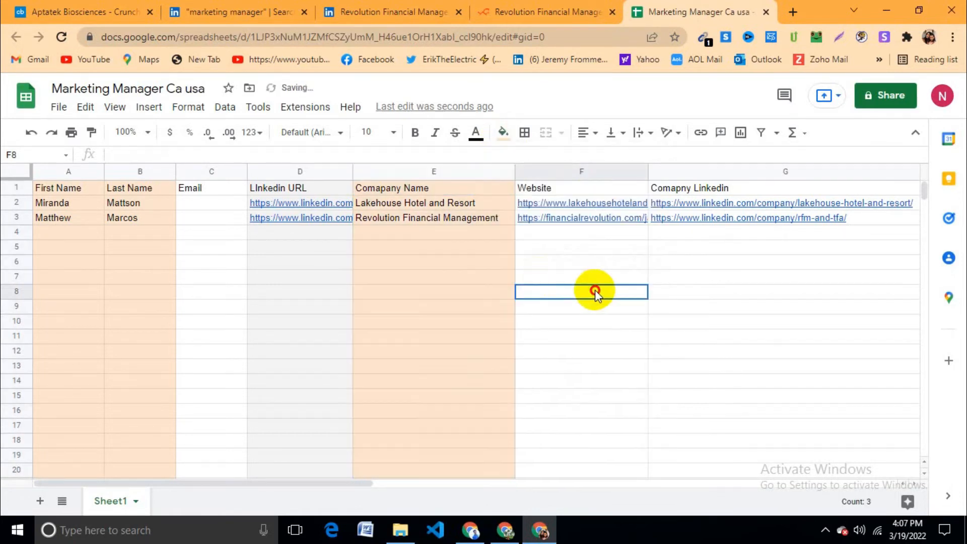
Step: Fill the Company LinkedIn column G light orange
{"action": "left_click", "coordinate": [571, 172]}
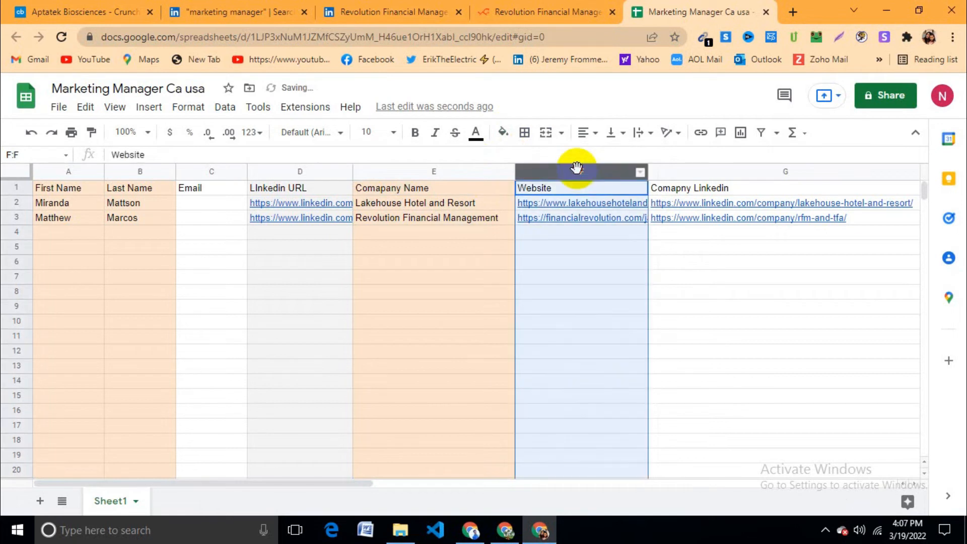
{"action": "left_click", "coordinate": [717, 173]}
{"action": "left_click", "coordinate": [504, 134]}
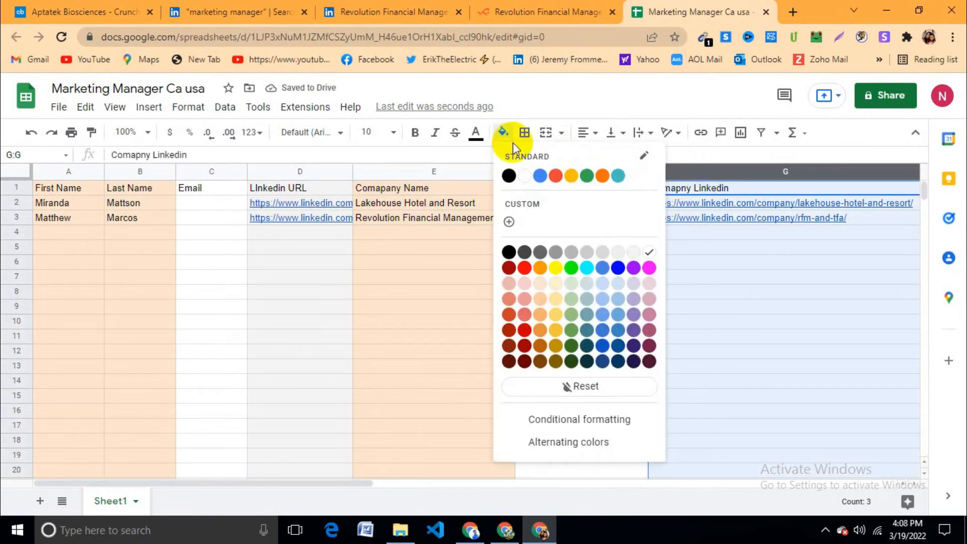
{"action": "left_click", "coordinate": [541, 284]}
{"action": "left_click", "coordinate": [625, 309]}
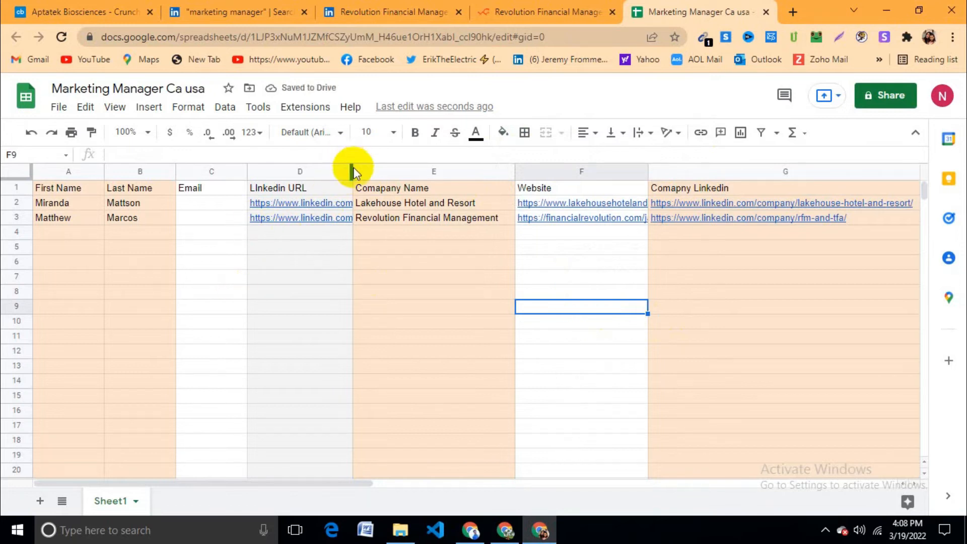
Step: Widen the LinkedIn URL column D and make the header row bold
{"action": "left_click_drag", "start_coordinate": [355, 171], "coordinate": [388, 170]}
{"action": "left_click", "coordinate": [408, 281]}
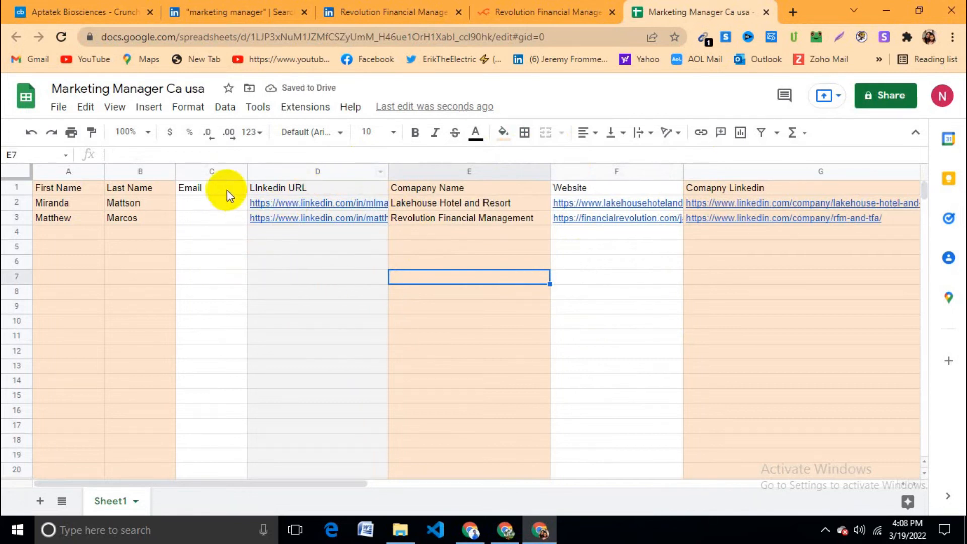
{"action": "left_click", "coordinate": [20, 190]}
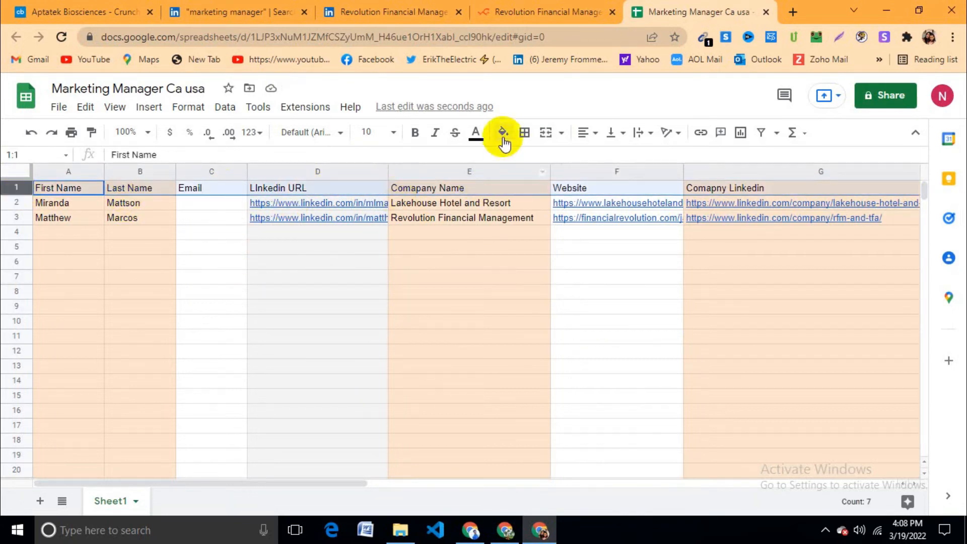
{"action": "left_click", "coordinate": [415, 132]}
{"action": "left_click", "coordinate": [401, 325]}
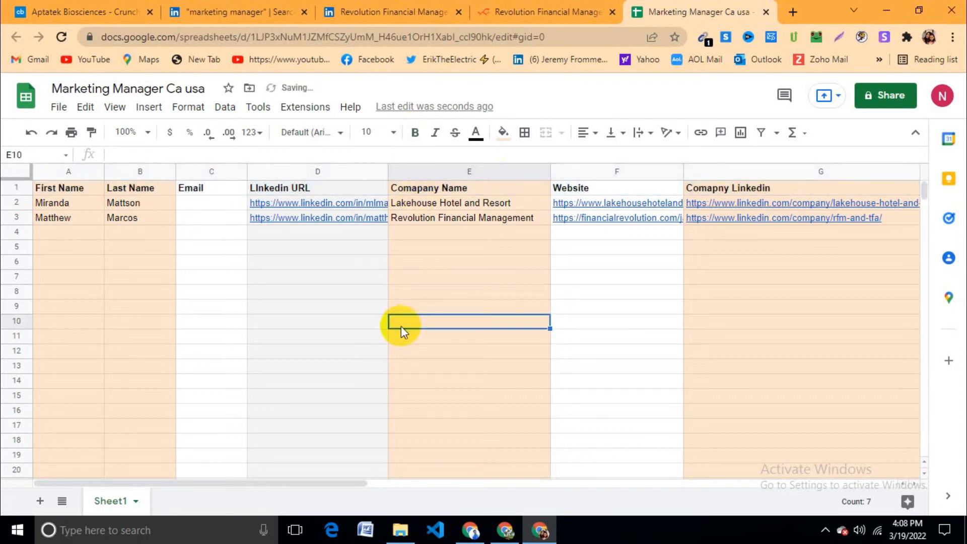
Step: Copy the second contact's LinkedIn URL from D3 and return to the LinkedIn tab
{"action": "left_click", "coordinate": [225, 204]}
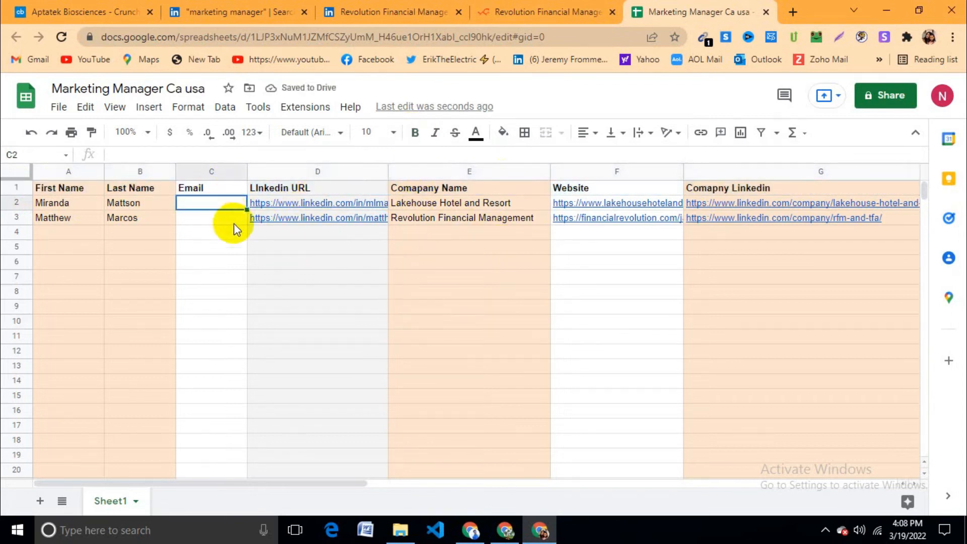
{"action": "left_click", "coordinate": [243, 220]}
{"action": "left_click", "coordinate": [265, 223]}
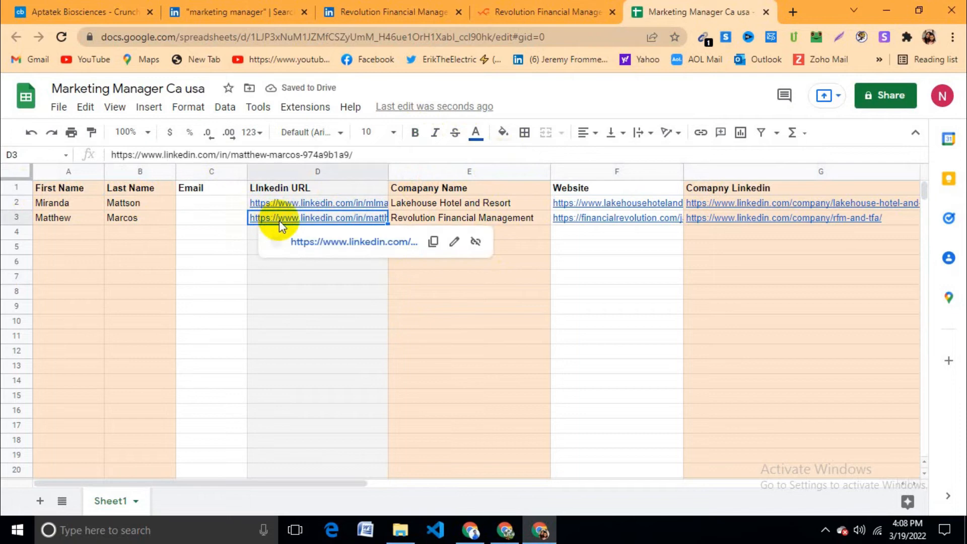
{"action": "left_click", "coordinate": [541, 530]}
{"action": "left_click", "coordinate": [544, 535]}
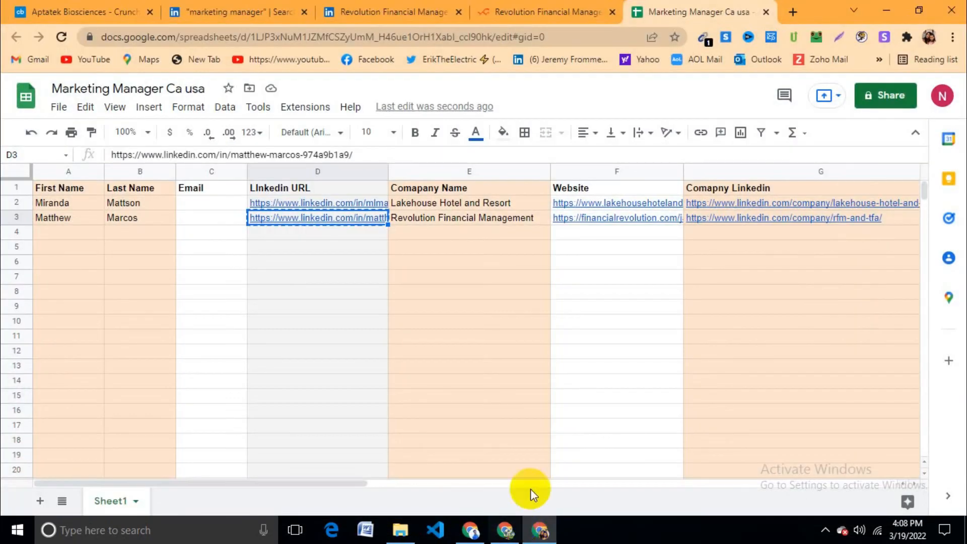
{"action": "left_click", "coordinate": [393, 12]}
{"action": "left_click", "coordinate": [252, 13]}
Step: Load the second contact's profile from the pasted URL, then close it and return to the search results
{"action": "left_click", "coordinate": [358, 15]}
{"action": "left_click", "coordinate": [390, 34]}
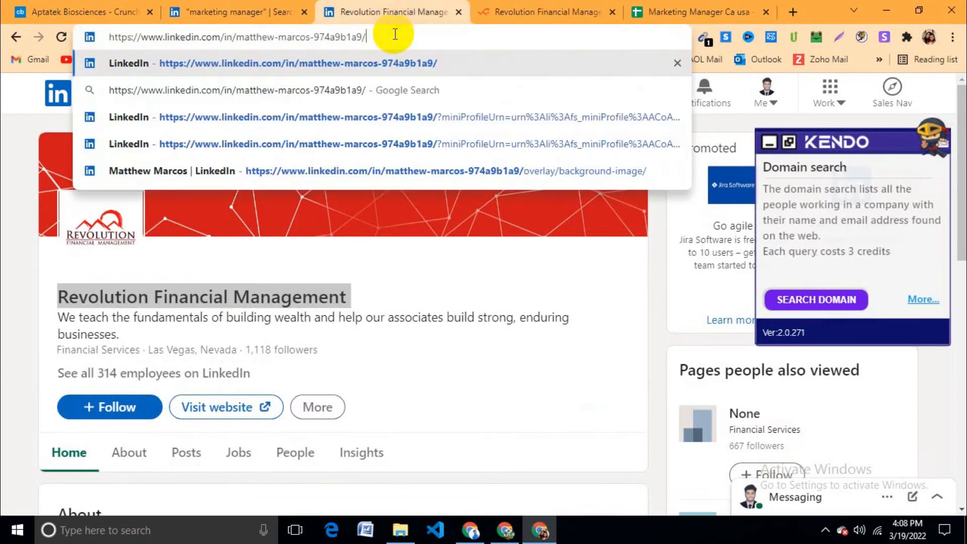
{"action": "key", "text": "Return"}
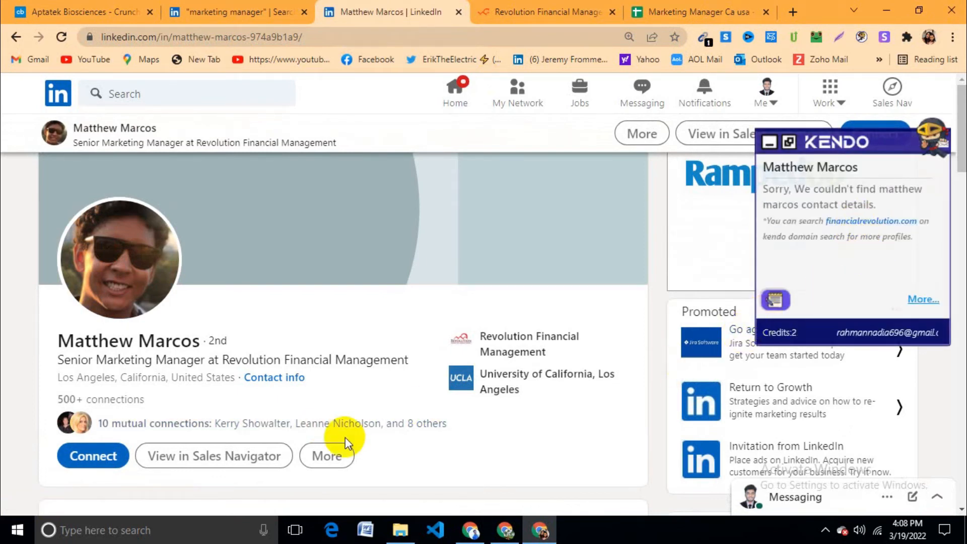
{"action": "left_click", "coordinate": [458, 11]}
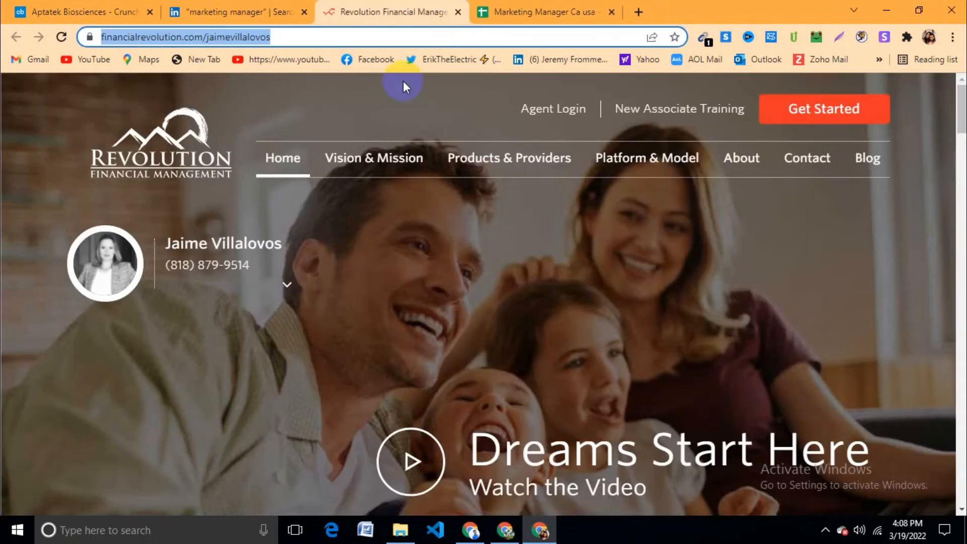
{"action": "left_click", "coordinate": [261, 10]}
{"action": "scroll", "coordinate": [281, 313], "scroll_direction": "down", "scroll_amount": 5}
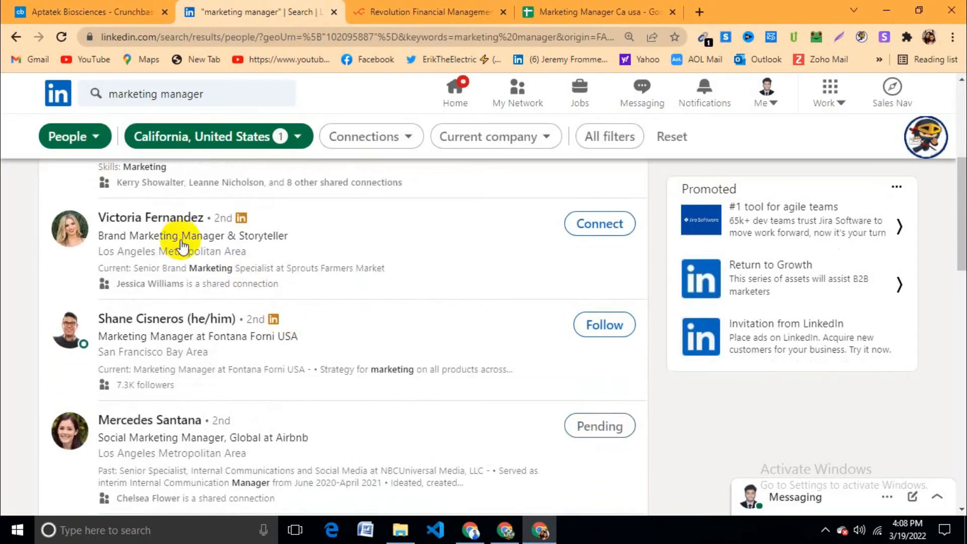
Step: Open the Sprouts Farmers Market brand marketing manager's profile in a new tab and select its URL
{"action": "left_click", "coordinate": [165, 221], "text": "ctrl"}
{"action": "left_click", "coordinate": [367, 10]}
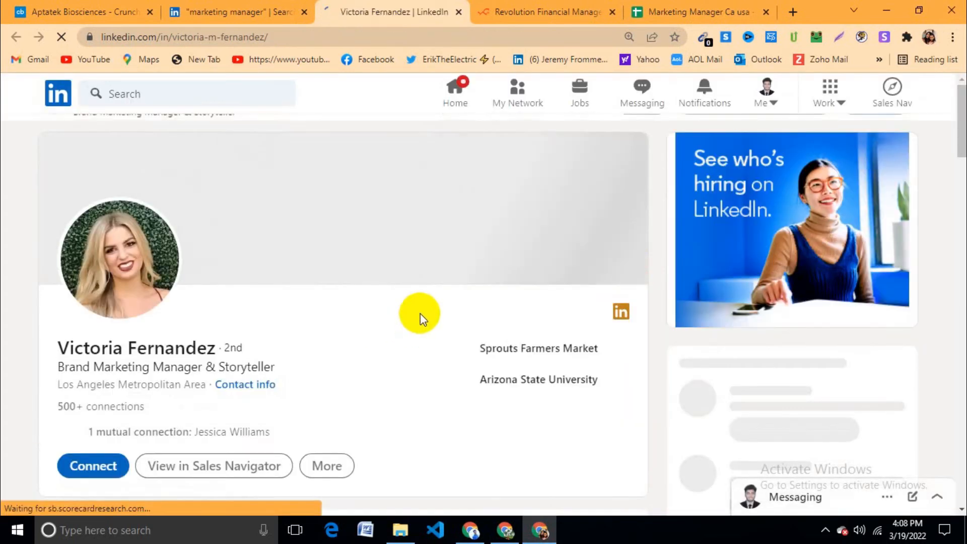
{"action": "scroll", "coordinate": [401, 286], "scroll_direction": "down", "scroll_amount": 1}
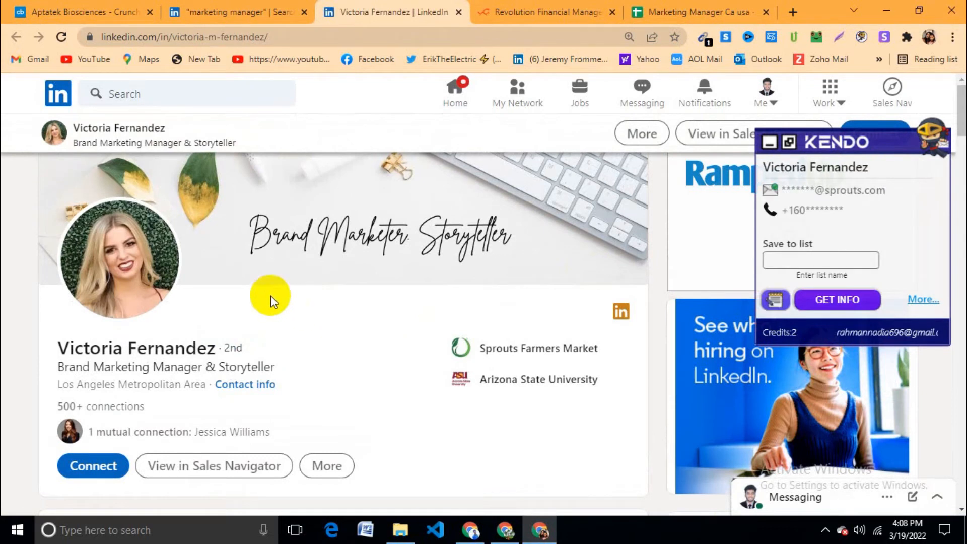
{"action": "left_click", "coordinate": [285, 37]}
{"action": "key", "text": "ctrl+c"}
{"action": "left_click", "coordinate": [507, 530]}
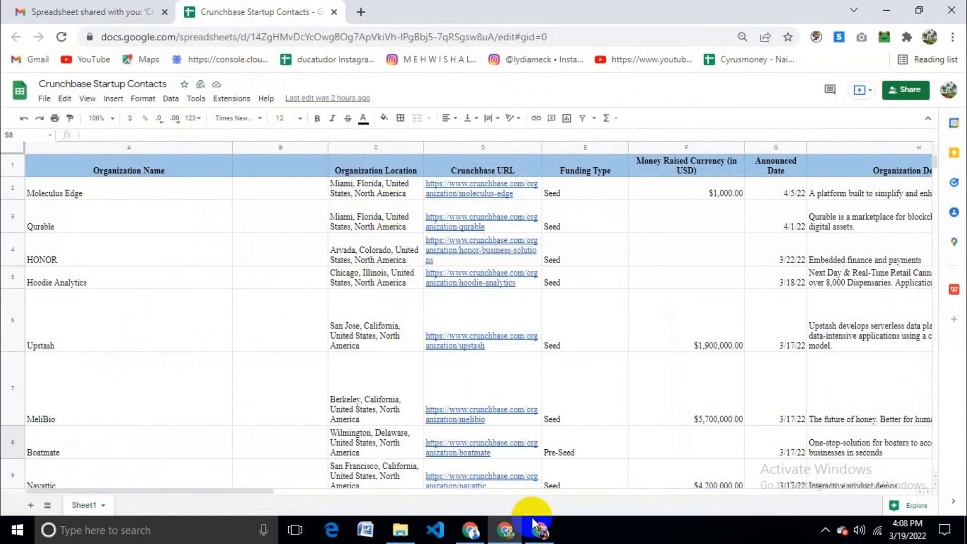
Step: Paste the third lead's LinkedIn profile URL into D4 of the Marketing Manager Ca usa sheet
{"action": "left_click", "coordinate": [535, 529]}
{"action": "left_click", "coordinate": [698, 11]}
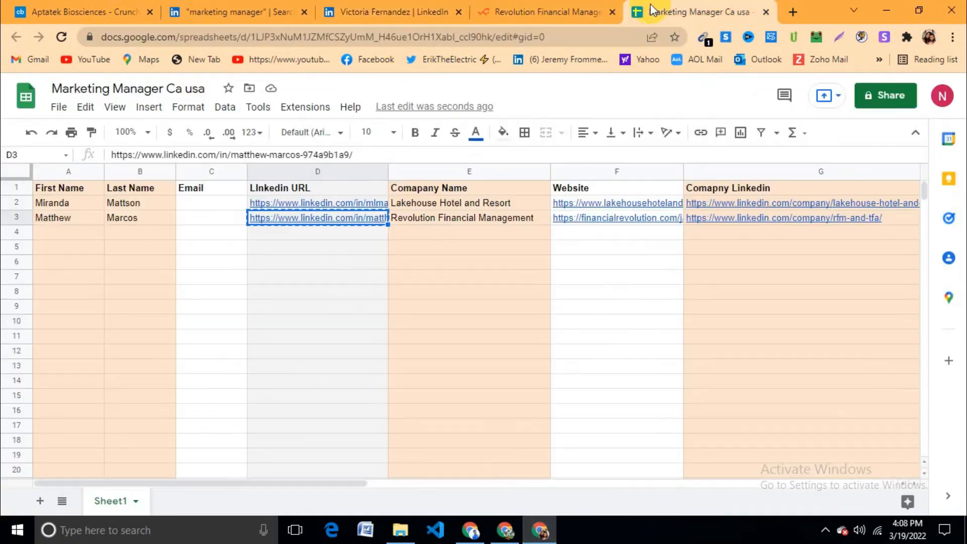
{"action": "double_click", "coordinate": [330, 232]}
{"action": "key", "text": "ctrl+v"}
{"action": "left_click", "coordinate": [323, 307]}
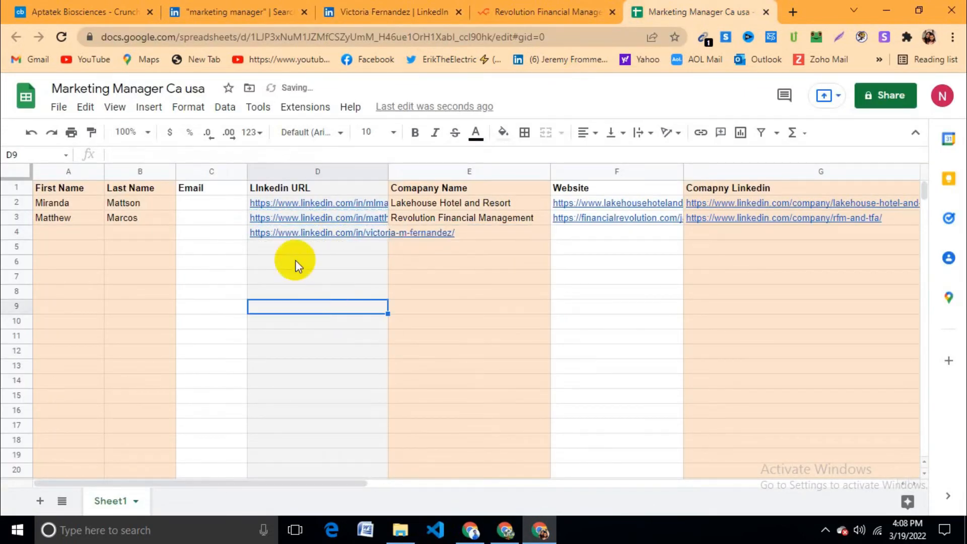
Step: Copy the lead's first name from the LinkedIn profile into A4
{"action": "left_click", "coordinate": [384, 15]}
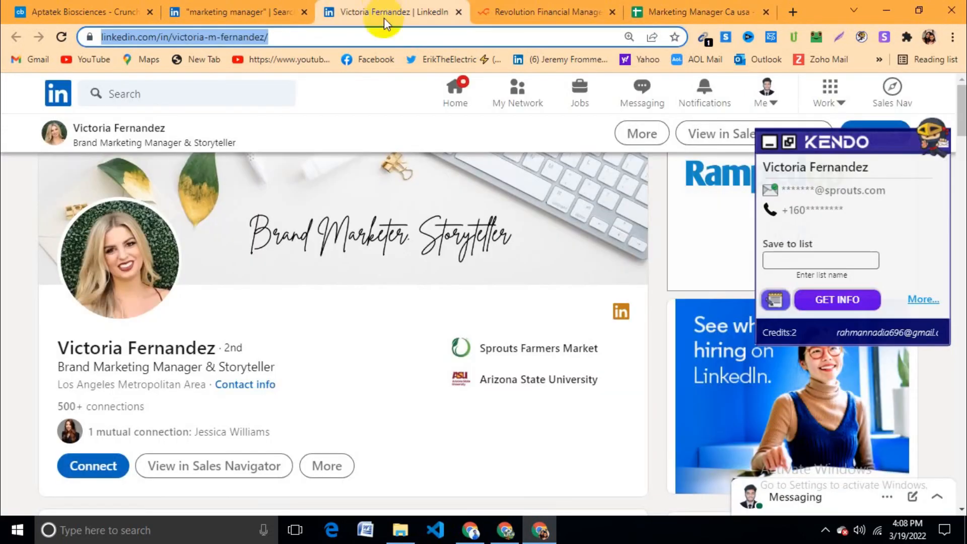
{"action": "double_click", "coordinate": [152, 347]}
{"action": "double_click", "coordinate": [92, 349]}
{"action": "key", "text": "ctrl+c"}
{"action": "left_click", "coordinate": [679, 5]}
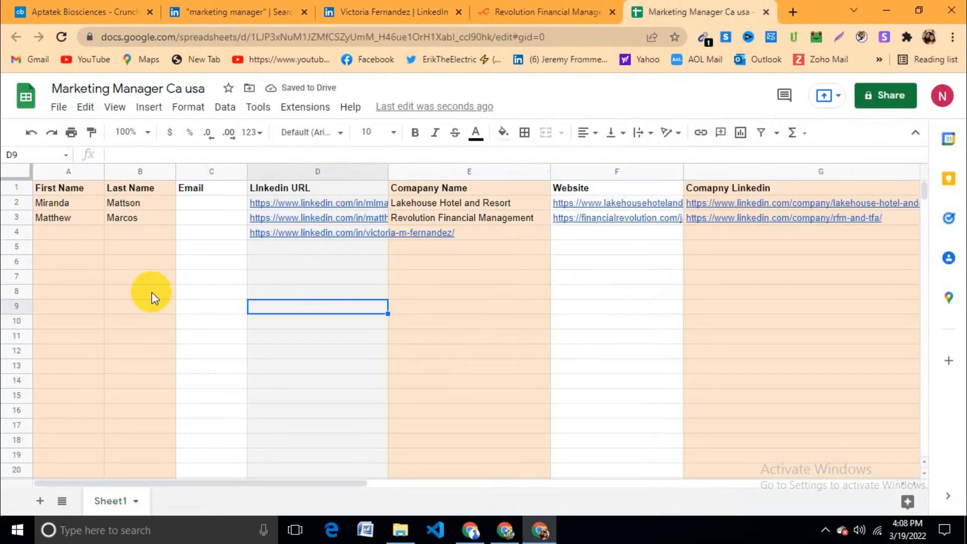
{"action": "left_click", "coordinate": [71, 218]}
{"action": "left_click", "coordinate": [75, 234]}
{"action": "key", "text": "ctrl+v"}
Step: Copy the lead's last name from the LinkedIn profile into B4
{"action": "left_click", "coordinate": [134, 233]}
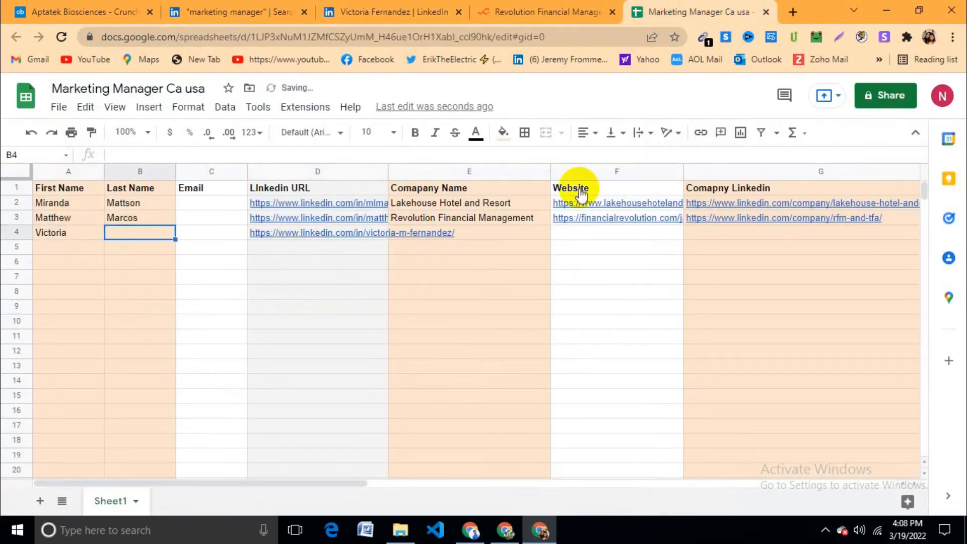
{"action": "left_click", "coordinate": [529, 11]}
{"action": "left_click", "coordinate": [443, 9]}
{"action": "double_click", "coordinate": [172, 348]}
{"action": "key", "text": "ctrl+c"}
{"action": "left_click", "coordinate": [666, 12]}
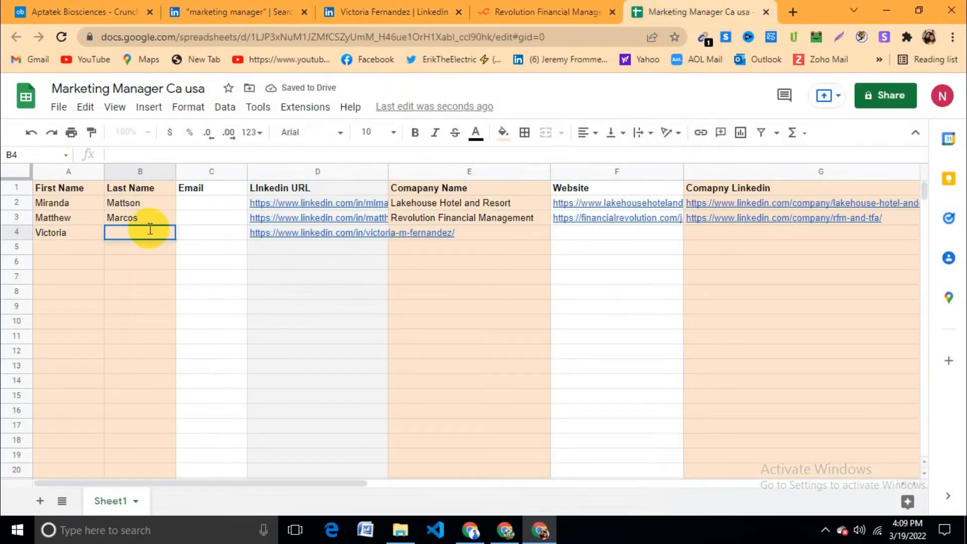
{"action": "key", "text": "ctrl+v"}
{"action": "left_click", "coordinate": [180, 280]}
{"action": "left_click", "coordinate": [495, 232]}
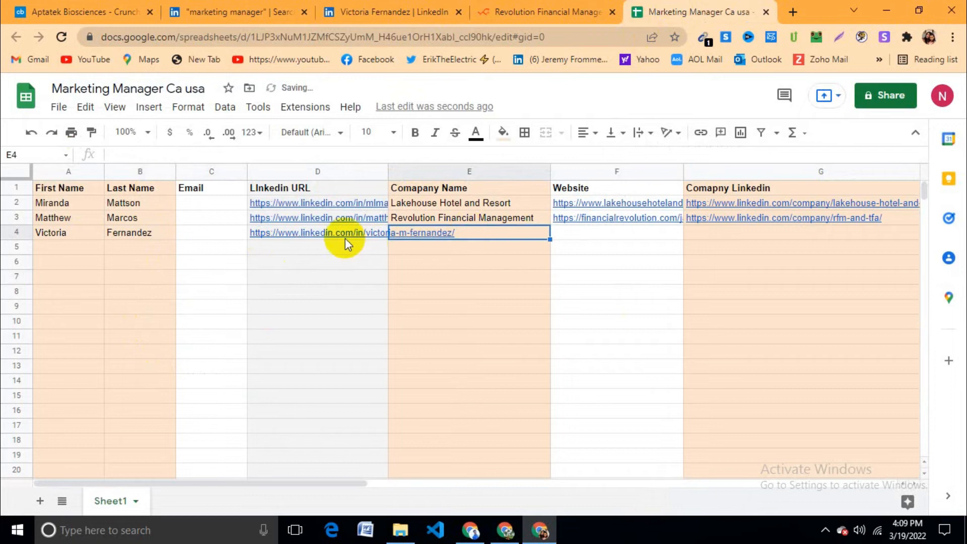
{"action": "left_click", "coordinate": [549, 12]}
Step: Open Sprouts Farmers Market's company page from the lead's Experience section and copy its name
{"action": "left_click", "coordinate": [403, 12]}
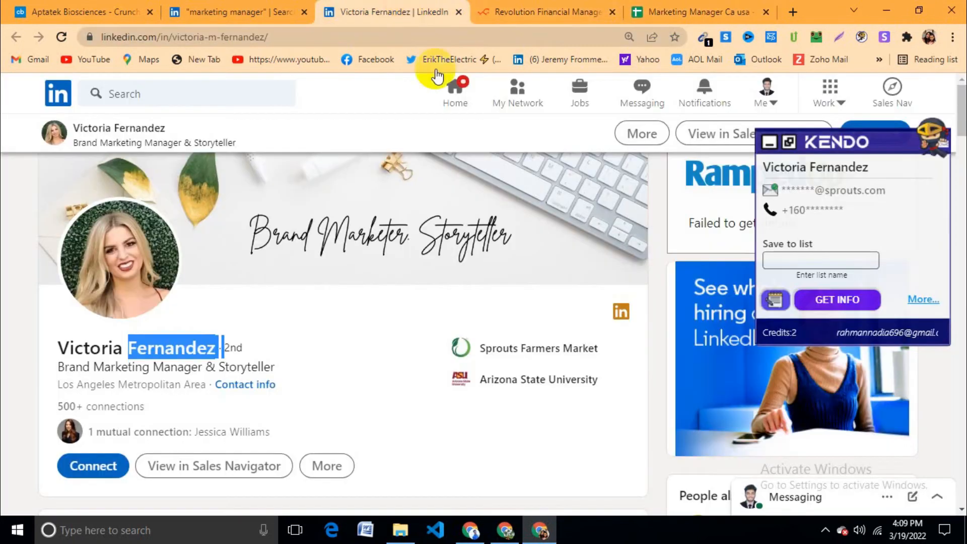
{"action": "scroll", "coordinate": [520, 354], "scroll_direction": "down", "scroll_amount": 10}
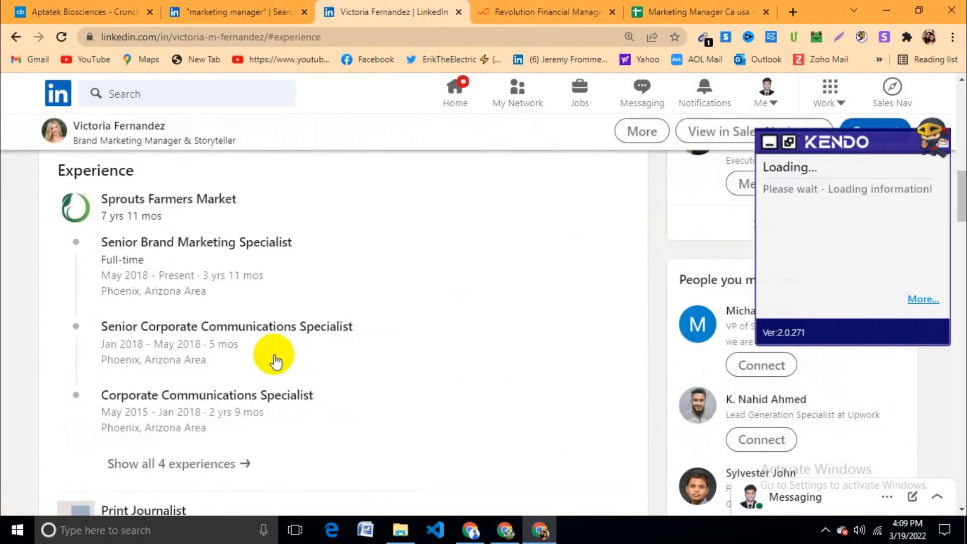
{"action": "left_click", "coordinate": [210, 194]}
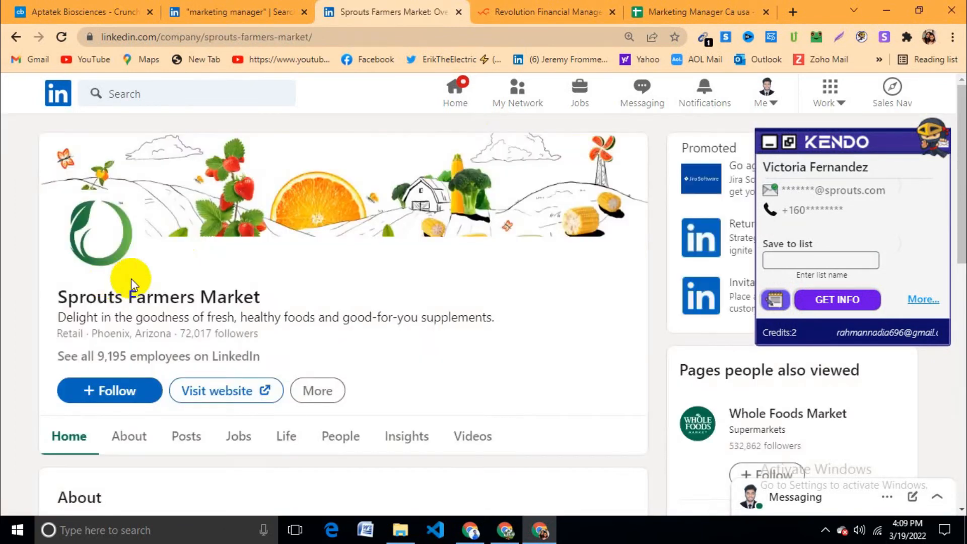
{"action": "triple_click", "coordinate": [150, 296]}
{"action": "key", "text": "ctrl+c"}
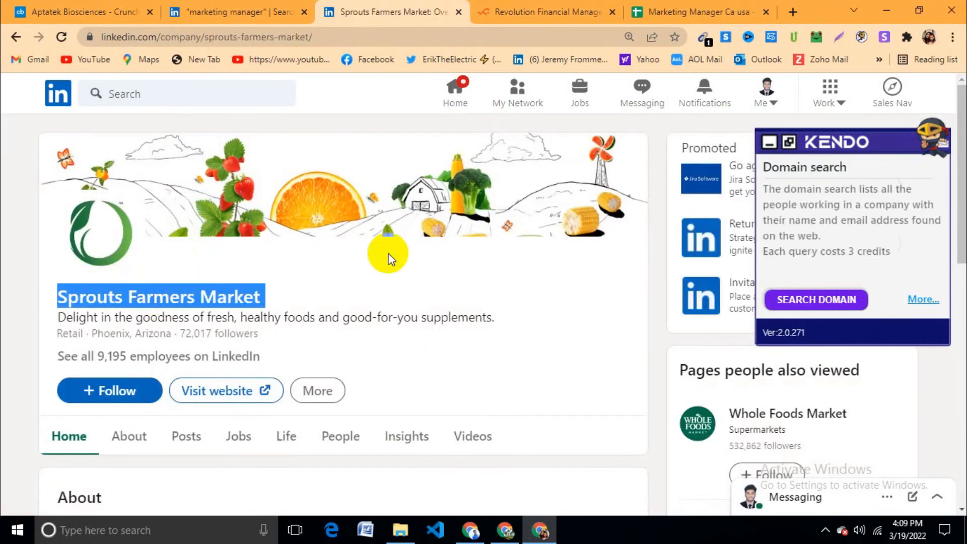
Step: Close the Revolution Financial Management tab and paste Sprouts Farmers Market into E4
{"action": "left_click", "coordinate": [612, 3]}
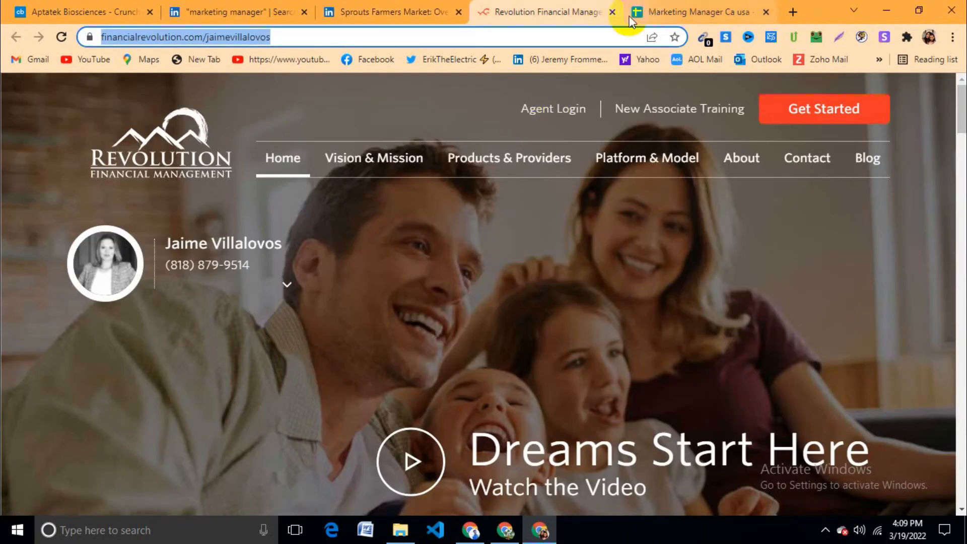
{"action": "left_click", "coordinate": [612, 12]}
{"action": "double_click", "coordinate": [459, 235]}
{"action": "key", "text": "ctrl+v"}
{"action": "left_click", "coordinate": [475, 285]}
Step: Remove the extra line from E4 and paste Sprouts' careers page URL into F4
{"action": "double_click", "coordinate": [482, 243]}
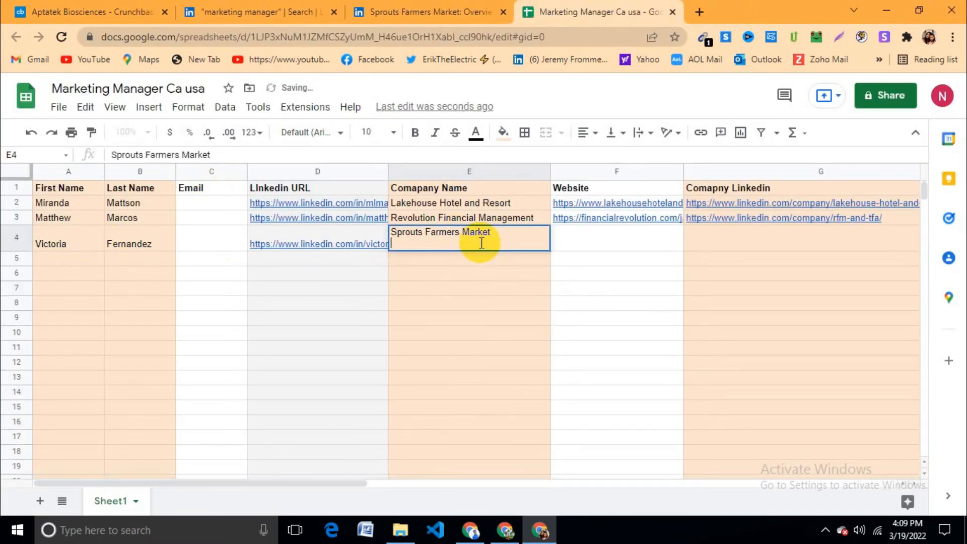
{"action": "left_click", "coordinate": [482, 286]}
{"action": "left_click", "coordinate": [576, 242]}
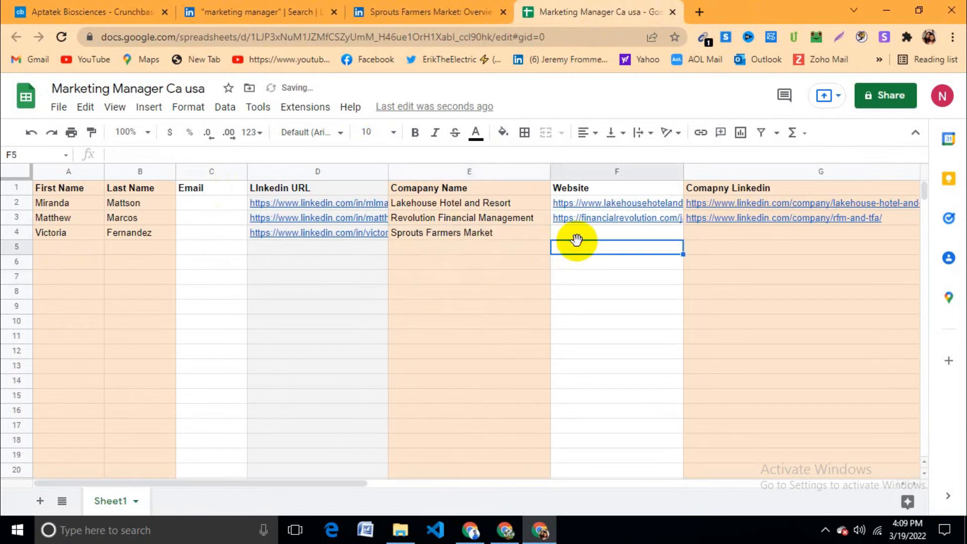
{"action": "left_click", "coordinate": [423, 12]}
{"action": "left_click", "coordinate": [225, 397]}
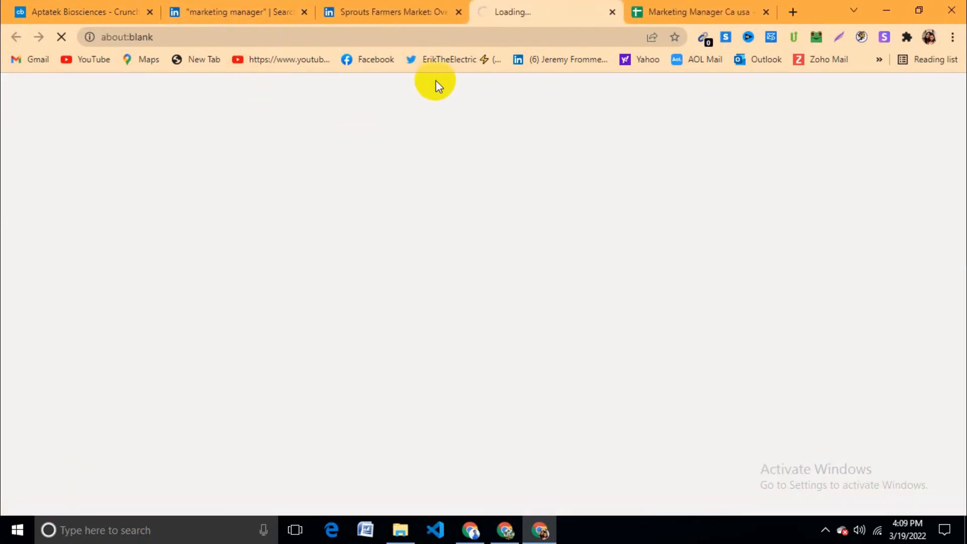
{"action": "left_click", "coordinate": [332, 38]}
{"action": "key", "text": "ctrl+c"}
{"action": "left_click", "coordinate": [661, 11]}
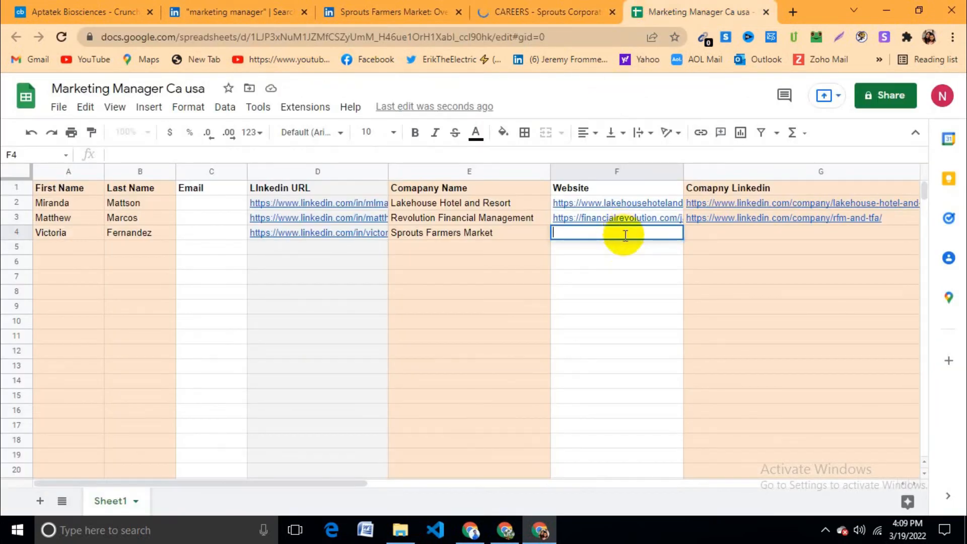
{"action": "key", "text": "ctrl+v"}
{"action": "left_click", "coordinate": [648, 272]}
Step: Paste the Sprouts Farmers Market LinkedIn company page URL into G4
{"action": "left_click", "coordinate": [730, 233]}
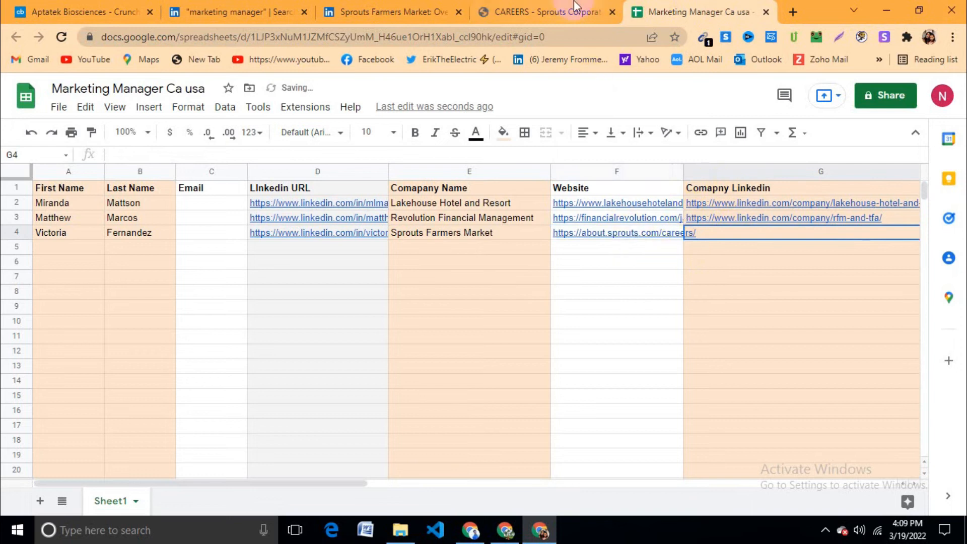
{"action": "left_click", "coordinate": [572, 9]}
{"action": "left_click", "coordinate": [380, 13]}
{"action": "left_click", "coordinate": [353, 36]}
{"action": "key", "text": "ctrl+c"}
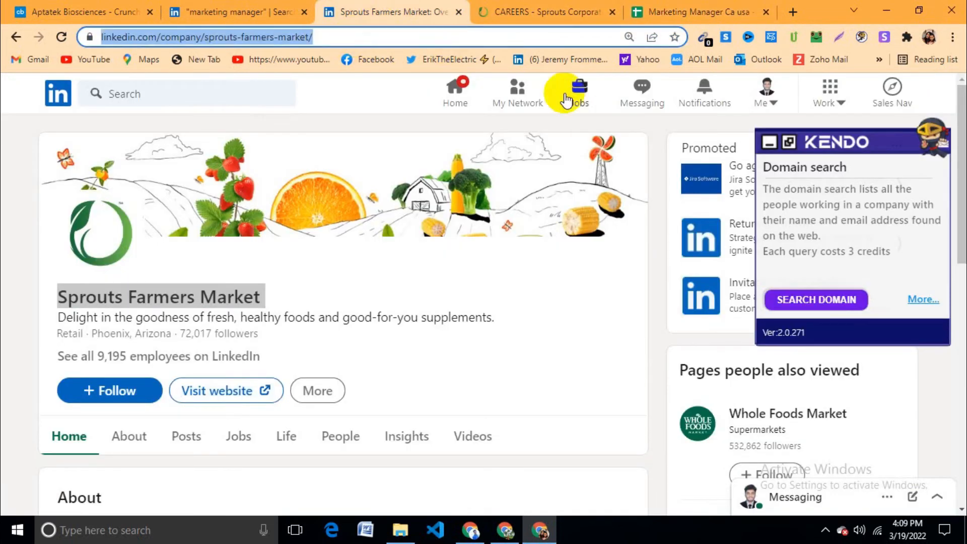
{"action": "left_click", "coordinate": [667, 9]}
{"action": "key", "text": "ctrl+v"}
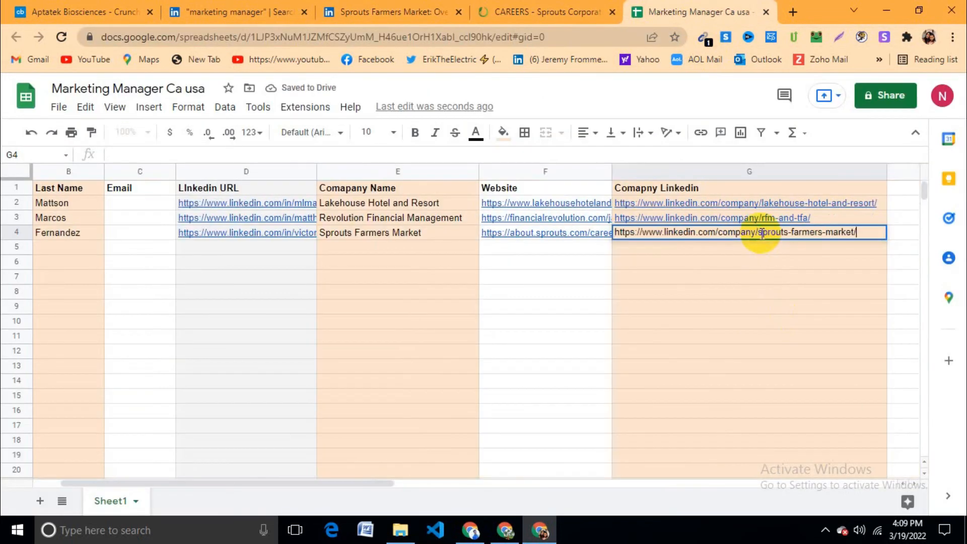
{"action": "left_click", "coordinate": [717, 307]}
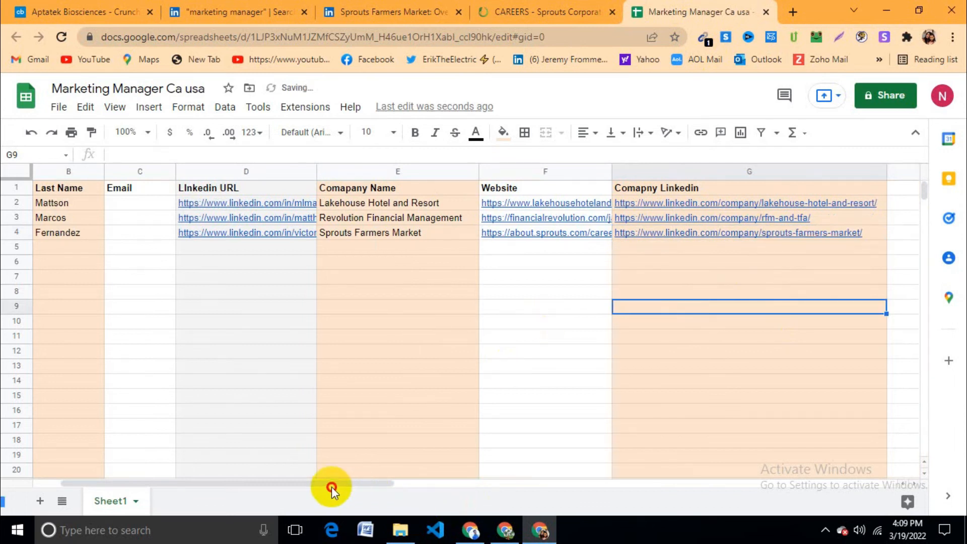
Step: Scroll the sheet back to column A and return to the LinkedIn search results
{"action": "left_click_drag", "start_coordinate": [366, 486], "coordinate": [268, 481]}
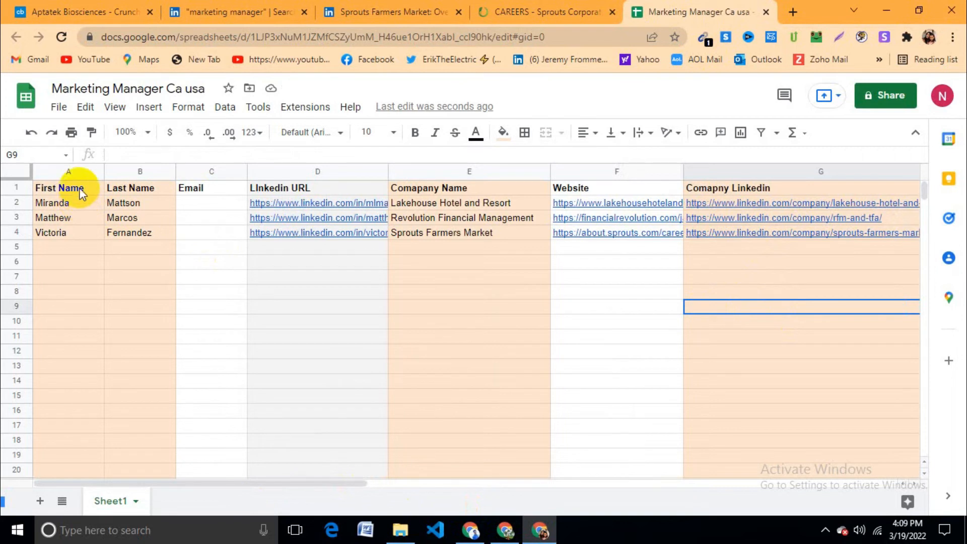
{"action": "left_click", "coordinate": [86, 173]}
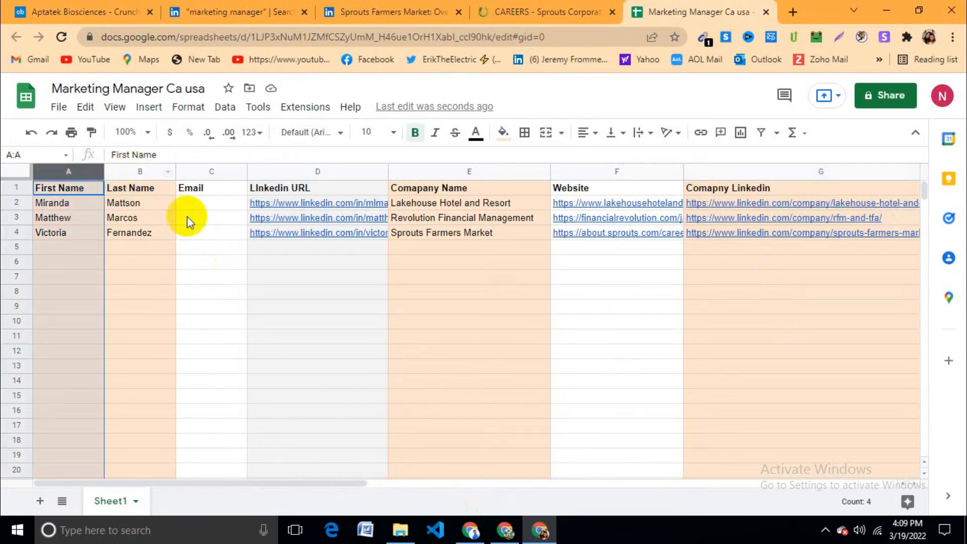
{"action": "left_click", "coordinate": [295, 291]}
{"action": "left_click", "coordinate": [726, 285]}
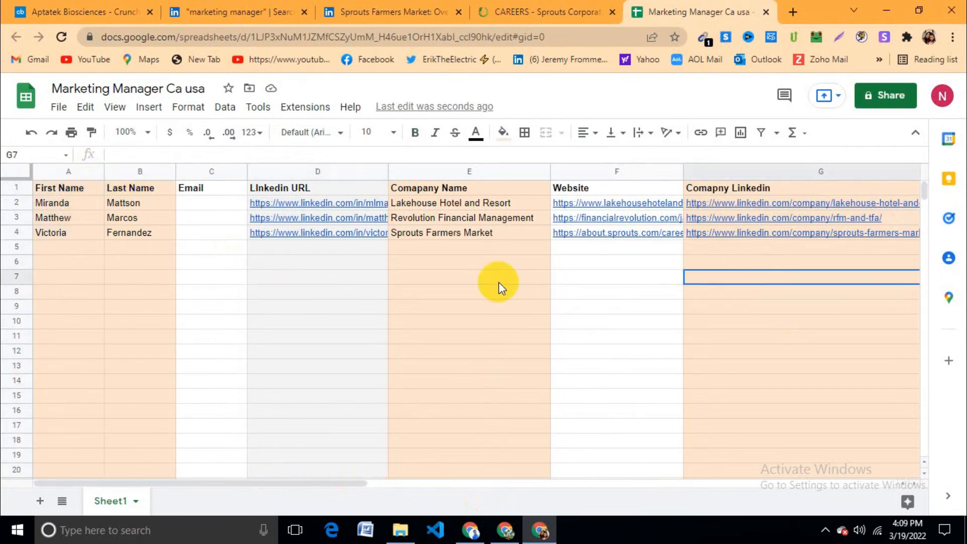
{"action": "left_click", "coordinate": [237, 11]}
Step: Open the next search result, Fontana Forni USA's marketing manager, in a new tab
{"action": "scroll", "coordinate": [188, 255], "scroll_direction": "down", "scroll_amount": 1}
{"action": "scroll", "coordinate": [211, 262], "scroll_direction": "up", "scroll_amount": 1}
{"action": "right_click", "coordinate": [190, 323]}
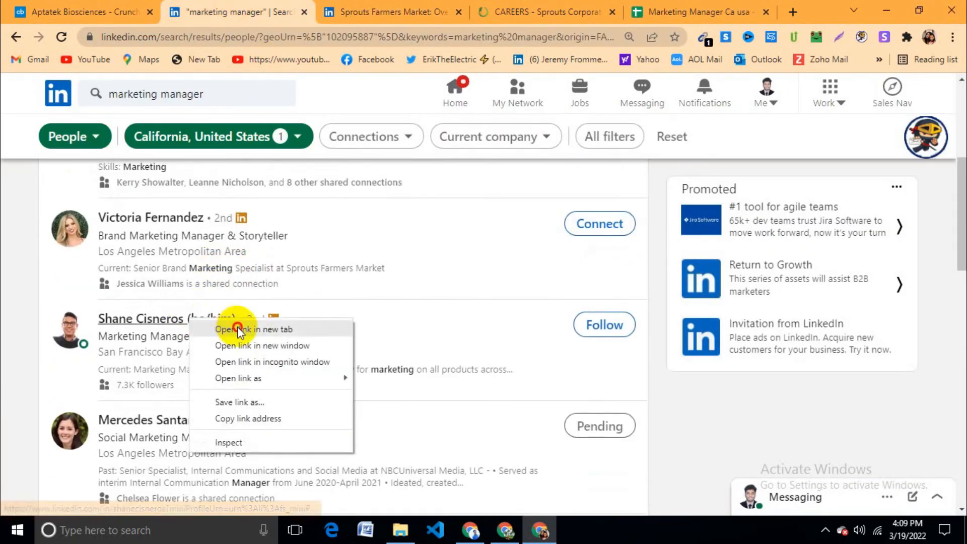
{"action": "left_click", "coordinate": [247, 325]}
{"action": "left_click", "coordinate": [343, 13]}
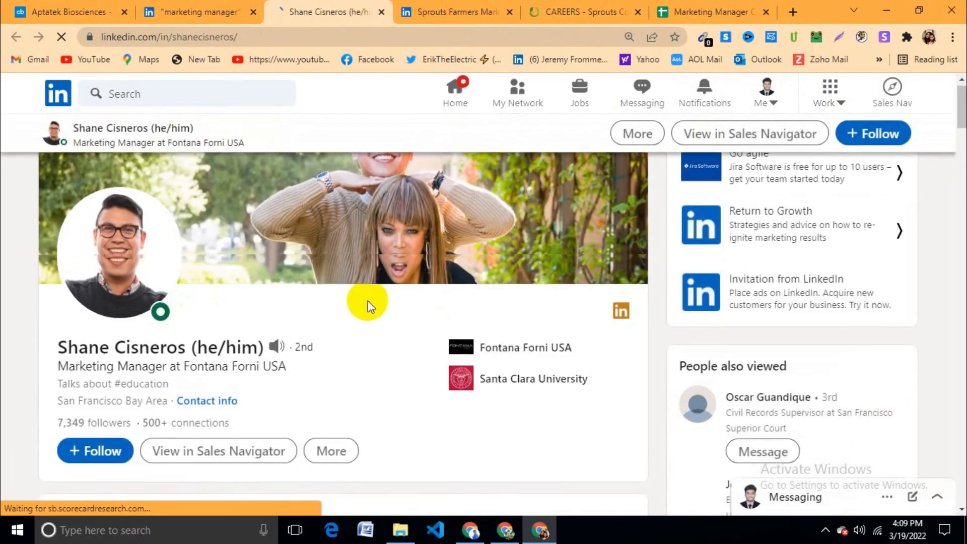
Step: Select the new profile's URL and go back to the lead list sheet
{"action": "scroll", "coordinate": [368, 300], "scroll_direction": "down", "scroll_amount": 6}
{"action": "scroll", "coordinate": [368, 294], "scroll_direction": "up", "scroll_amount": 5}
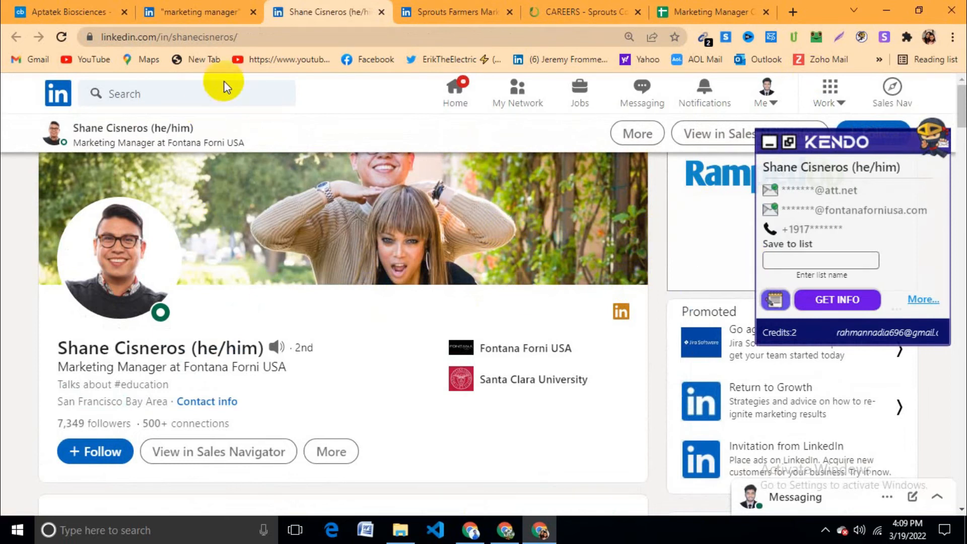
{"action": "left_click", "coordinate": [253, 36]}
{"action": "key", "text": "ctrl+c"}
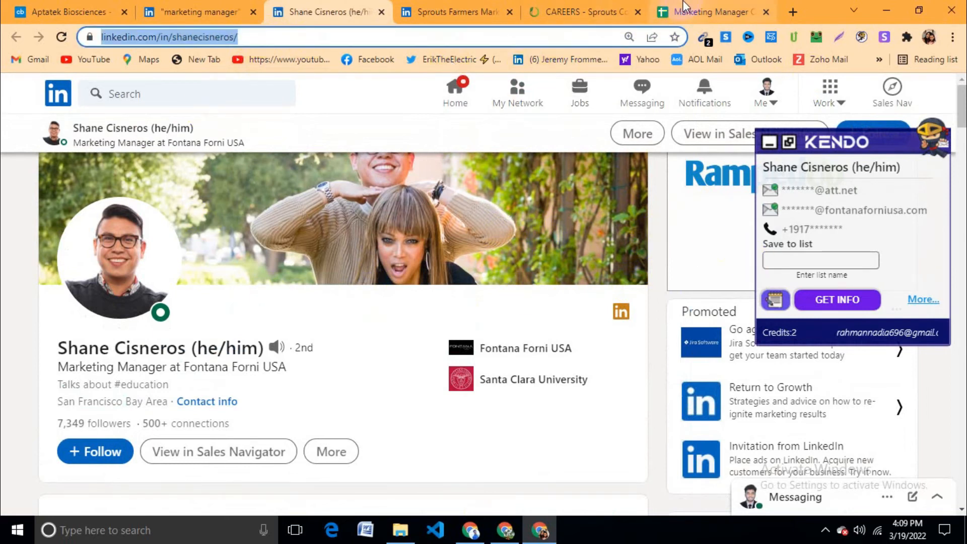
{"action": "left_click", "coordinate": [711, 12]}
{"action": "left_click", "coordinate": [579, 11]}
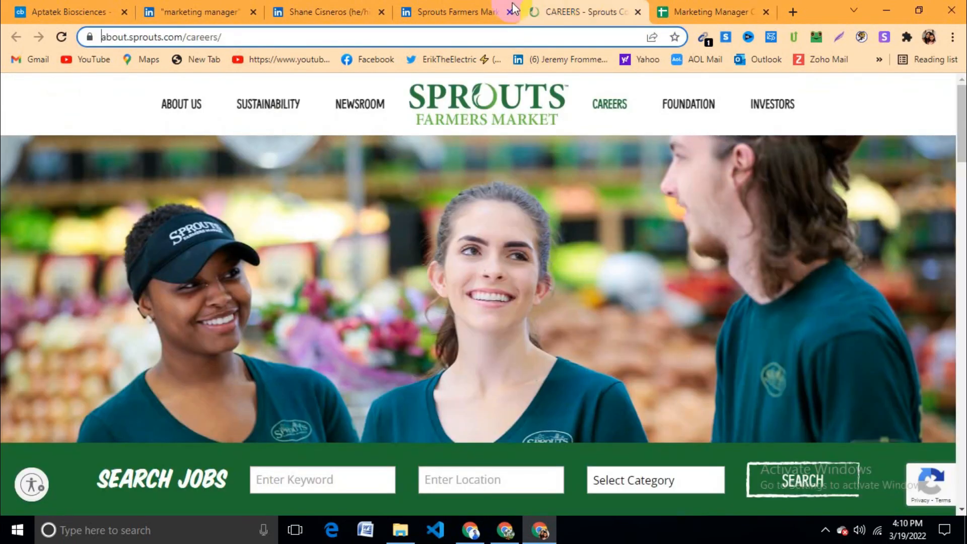
{"action": "left_click", "coordinate": [453, 12]}
{"action": "left_click", "coordinate": [314, 9]}
{"action": "left_click", "coordinate": [580, 12]}
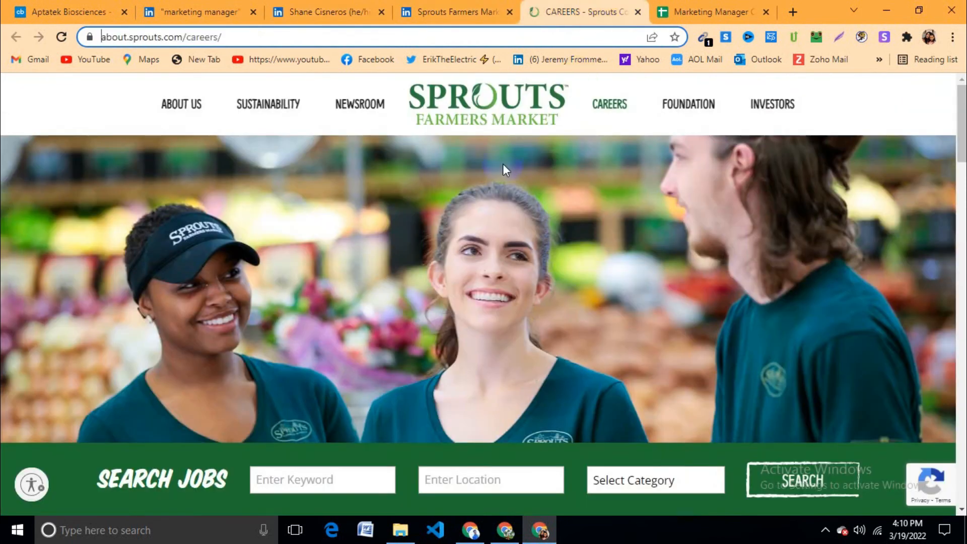
{"action": "left_click", "coordinate": [668, 14]}
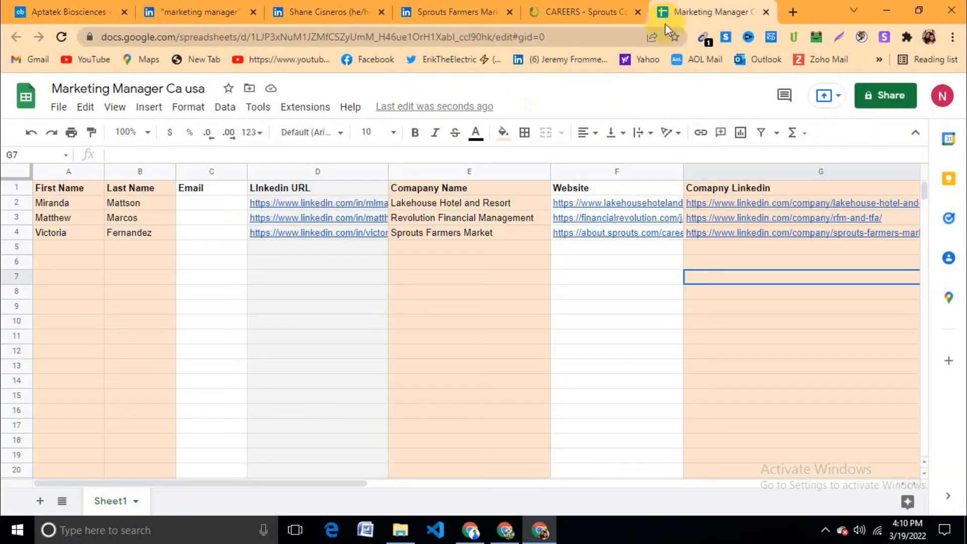
Step: Paste the fourth lead's LinkedIn profile URL into D5
{"action": "left_click", "coordinate": [330, 248]}
{"action": "key", "text": "ctrl+v"}
{"action": "left_click", "coordinate": [343, 295]}
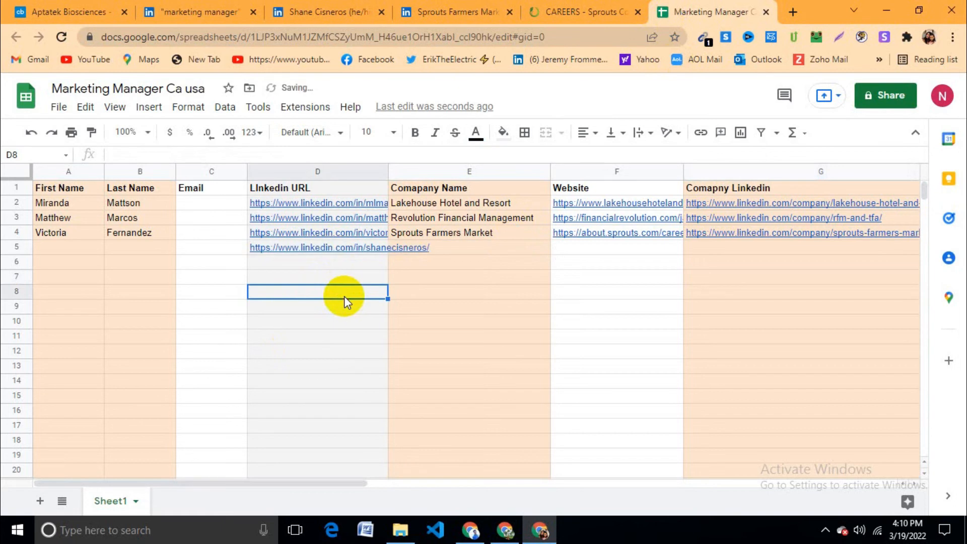
{"action": "left_click", "coordinate": [213, 247]}
{"action": "left_click", "coordinate": [140, 250]}
{"action": "left_click", "coordinate": [55, 246]}
{"action": "left_click", "coordinate": [126, 249]}
Step: Close the Sprouts Farmers Market page and copy the lead's first name into A5
{"action": "left_click", "coordinate": [442, 9]}
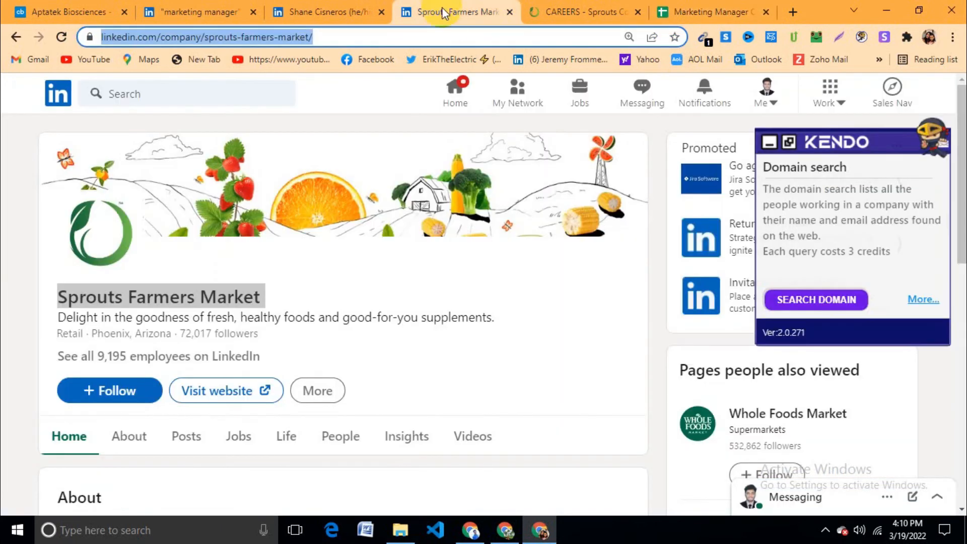
{"action": "left_click", "coordinate": [381, 4]}
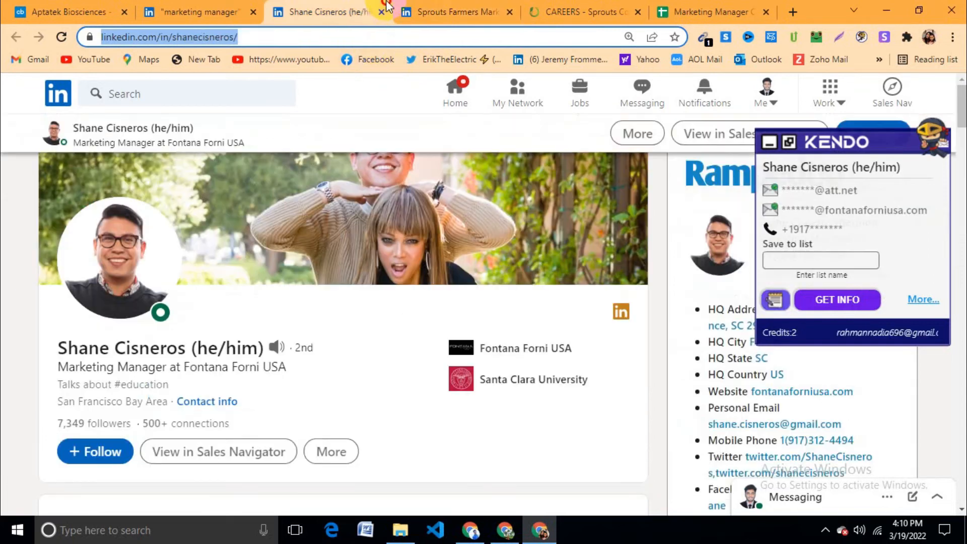
{"action": "left_click", "coordinate": [511, 13]}
{"action": "double_click", "coordinate": [70, 348]}
{"action": "key", "text": "ctrl+c"}
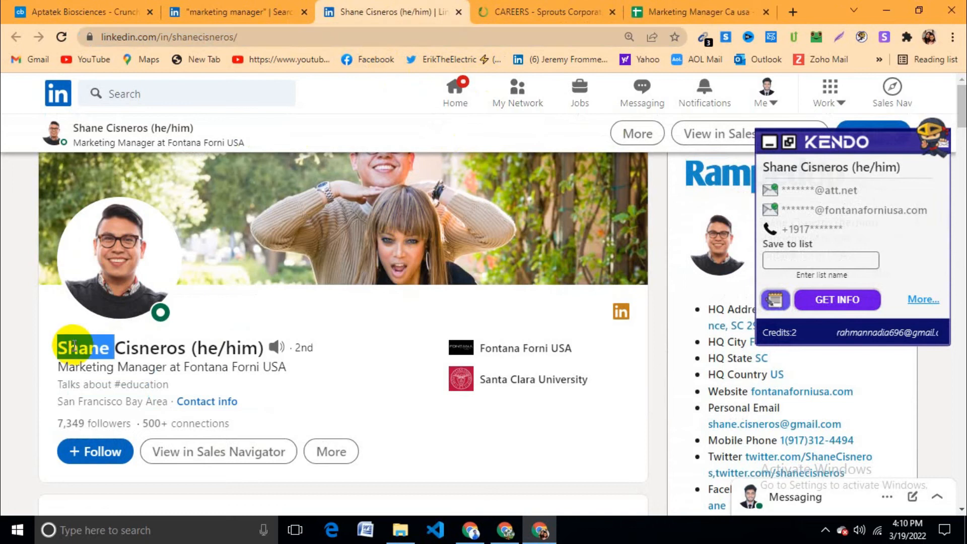
{"action": "left_click", "coordinate": [693, 6]}
{"action": "left_click", "coordinate": [65, 249]}
{"action": "key", "text": "ctrl+v"}
{"action": "left_click", "coordinate": [127, 237]}
Step: Copy the lead's last name from the profile into B5
{"action": "left_click", "coordinate": [144, 248]}
{"action": "left_click", "coordinate": [534, 11]}
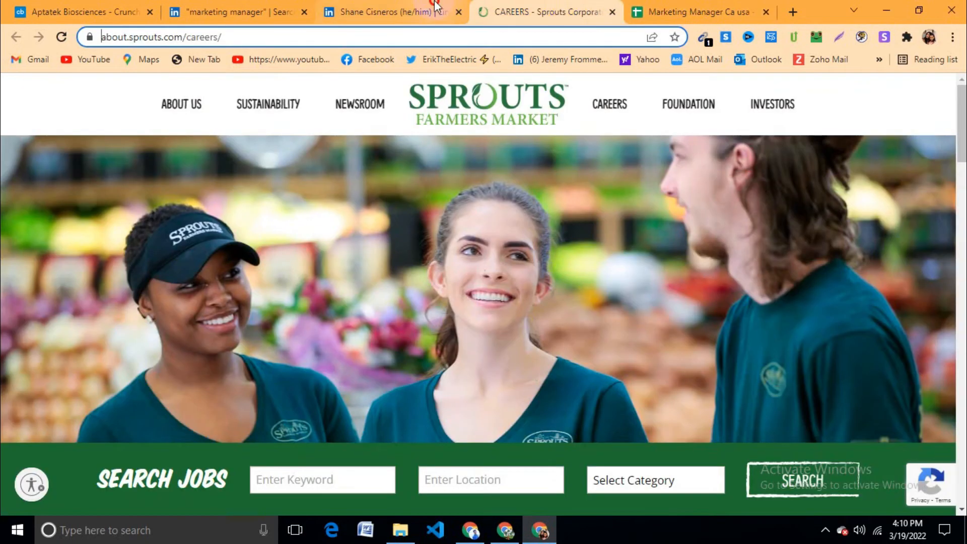
{"action": "left_click", "coordinate": [393, 11]}
{"action": "triple_click", "coordinate": [143, 351]}
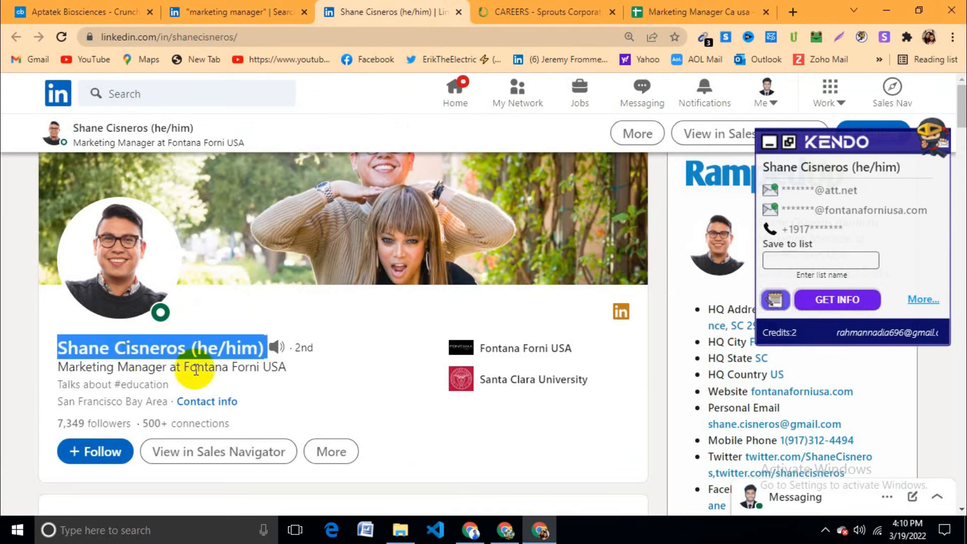
{"action": "double_click", "coordinate": [152, 352]}
{"action": "key", "text": "ctrl+c"}
{"action": "left_click", "coordinate": [650, 21]}
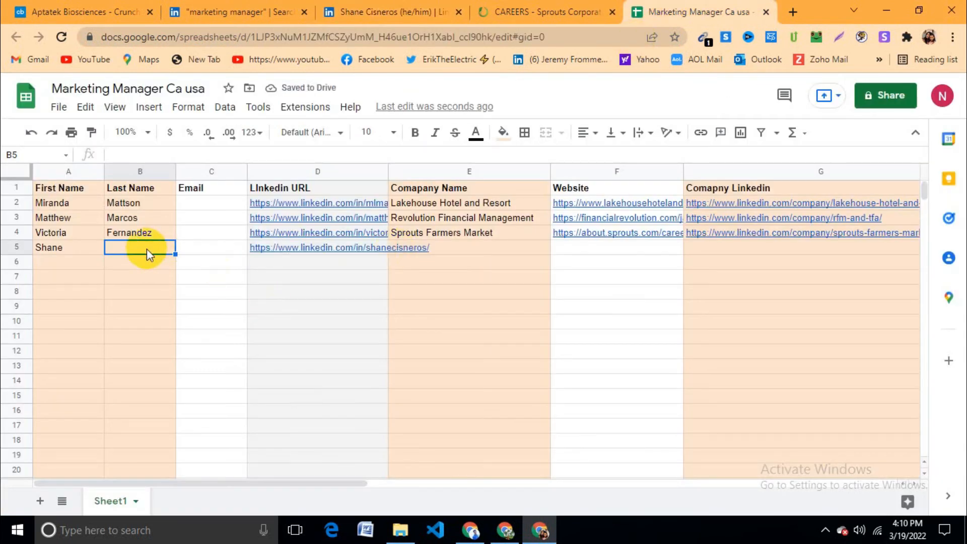
{"action": "key", "text": "ctrl+v"}
{"action": "left_click", "coordinate": [172, 295]}
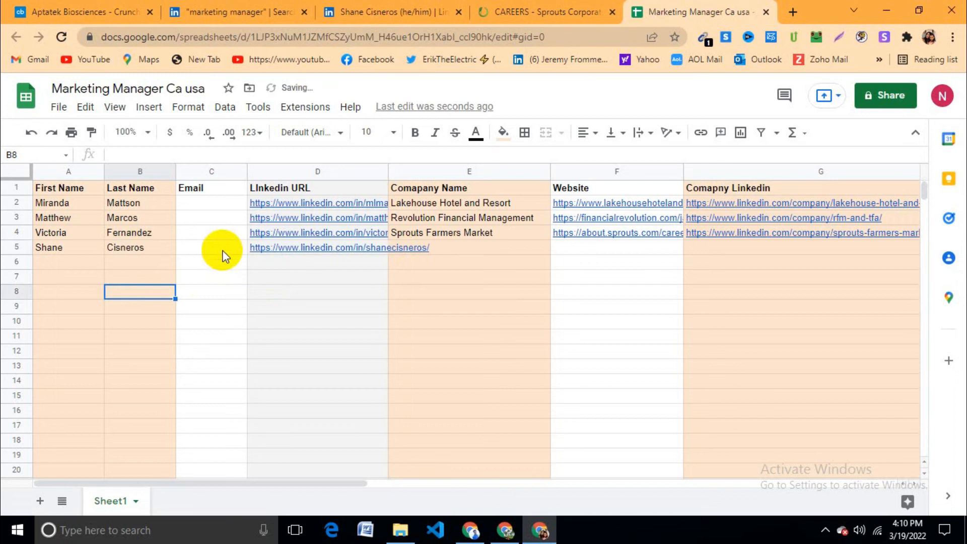
Step: Open the lead's employer, Fontana Forni USA, from the profile's Experience section
{"action": "left_click", "coordinate": [454, 249]}
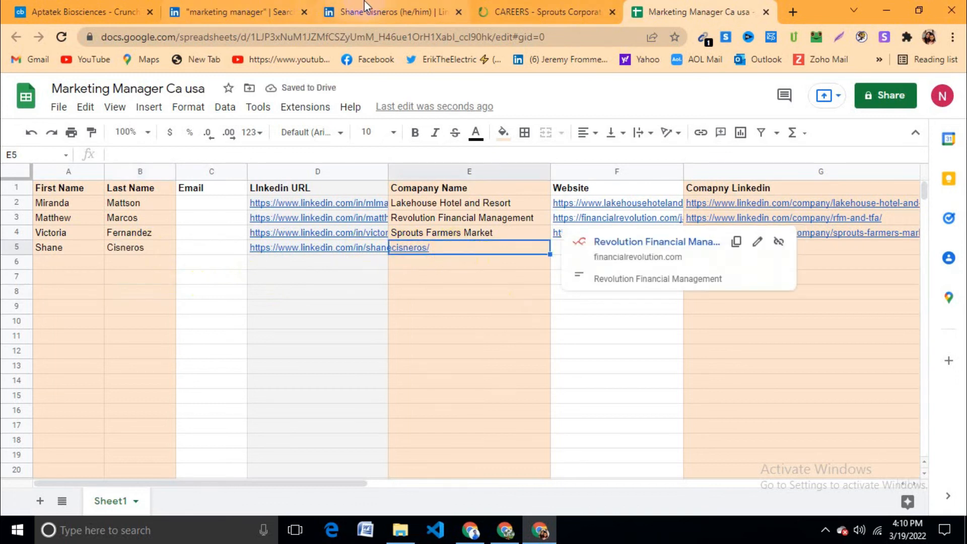
{"action": "left_click", "coordinate": [364, 5]}
{"action": "scroll", "coordinate": [408, 439], "scroll_direction": "down", "scroll_amount": 4}
{"action": "scroll", "coordinate": [407, 439], "scroll_direction": "down", "scroll_amount": 10}
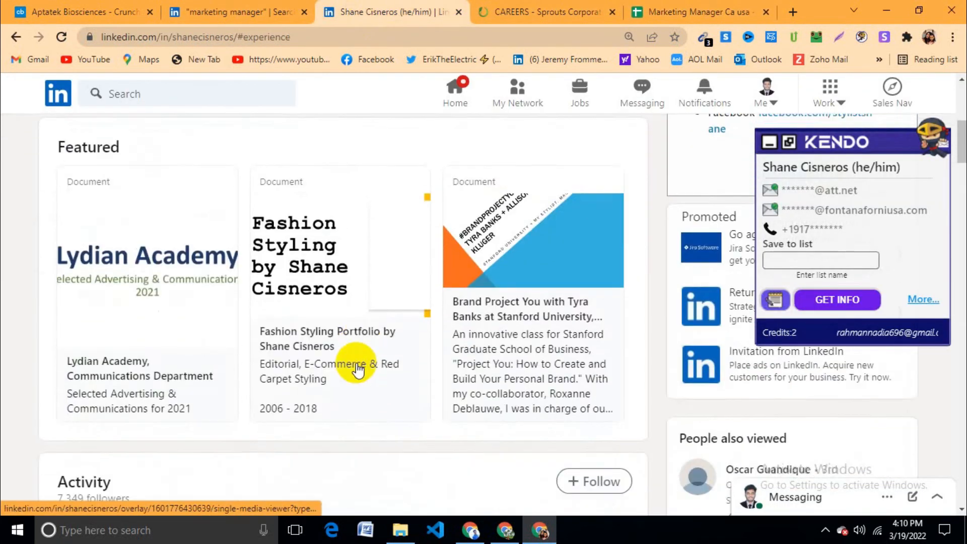
{"action": "scroll", "coordinate": [268, 386], "scroll_direction": "down", "scroll_amount": 5}
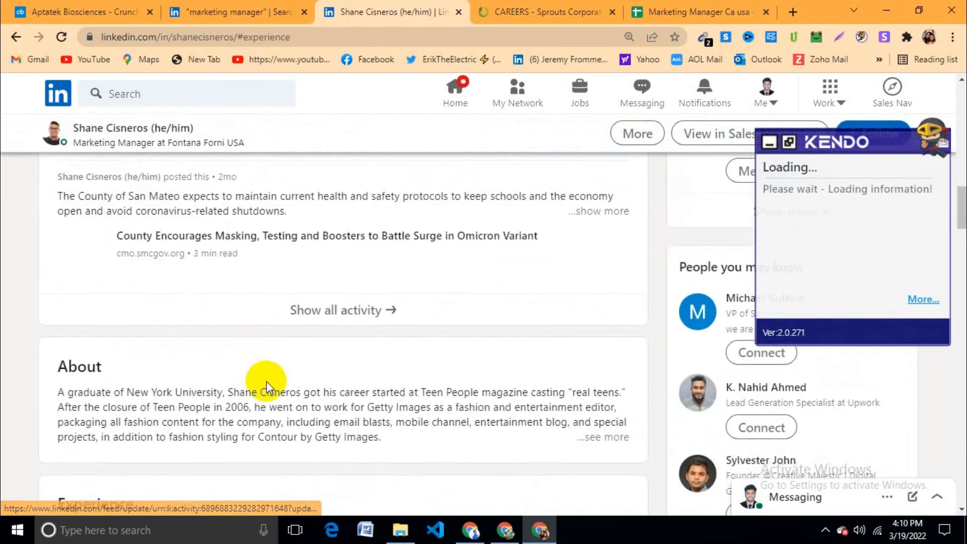
{"action": "left_click", "coordinate": [82, 426]}
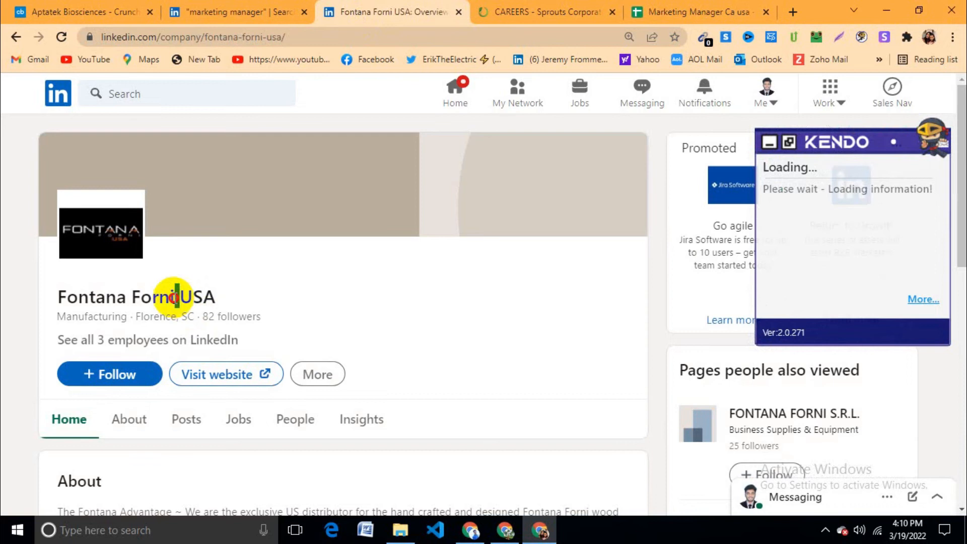
Step: Enter Fontana Forni USA as the company name in E5
{"action": "triple_click", "coordinate": [170, 296]}
{"action": "left_click", "coordinate": [698, 12]}
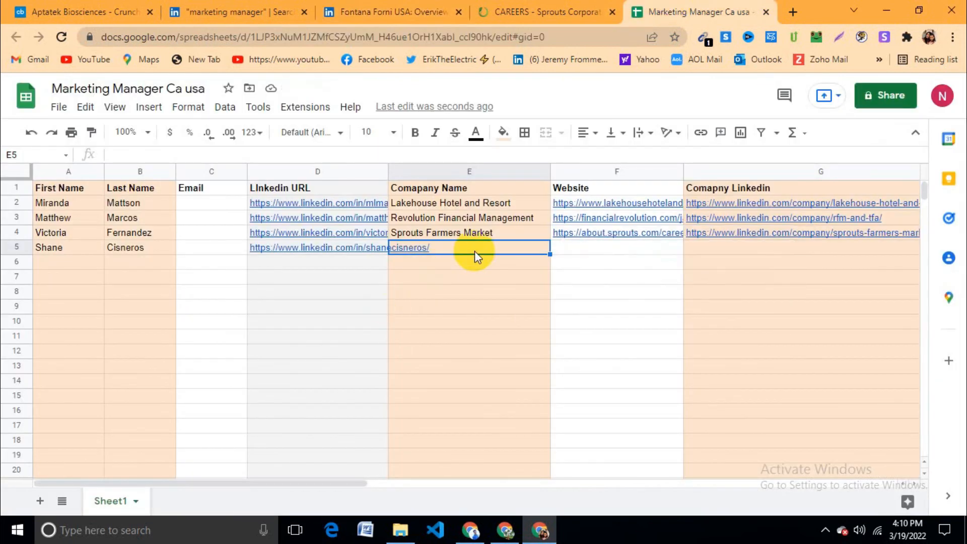
{"action": "type", "text": "Fontana Forni USA"}
{"action": "left_click", "coordinate": [494, 344]}
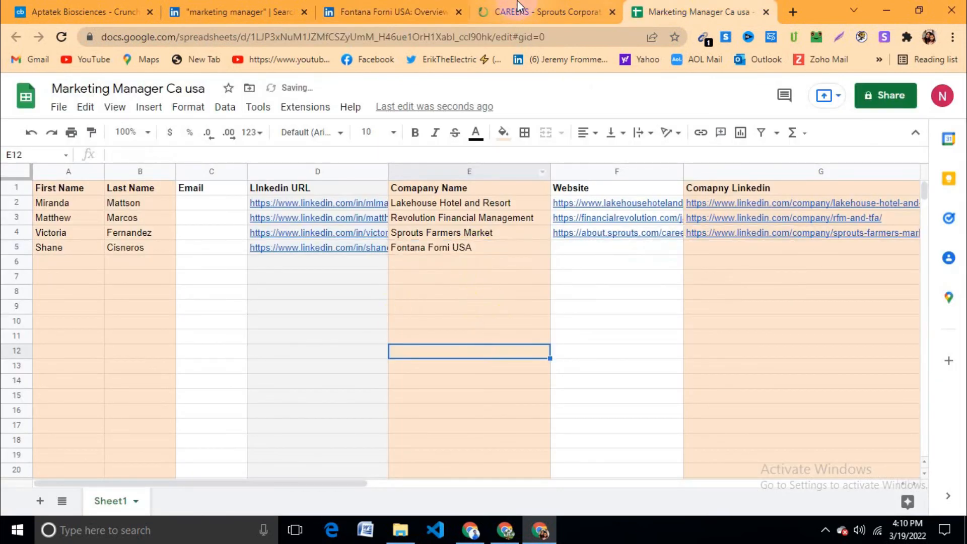
Step: Paste the Fontana Forni USA LinkedIn company page URL into G5
{"action": "left_click", "coordinate": [424, 8]}
{"action": "double_click", "coordinate": [328, 36]}
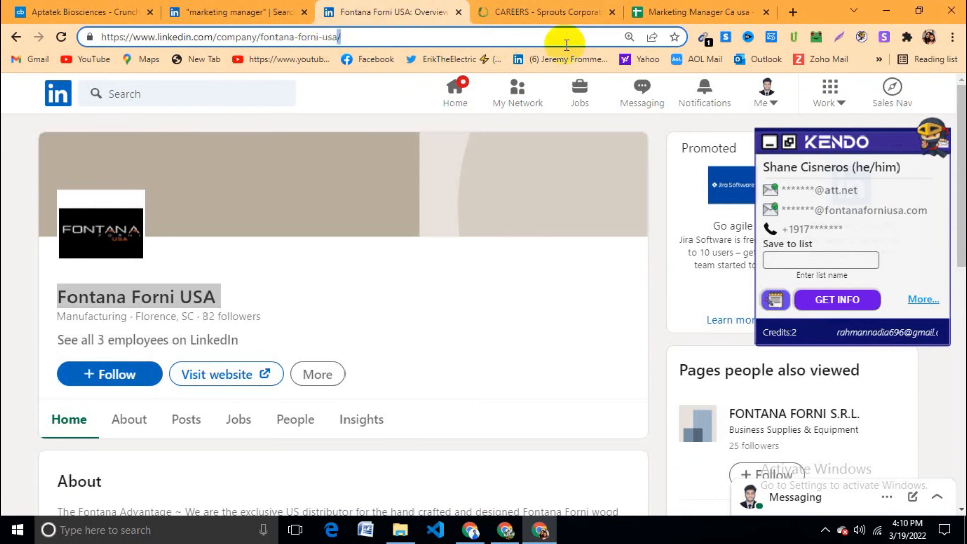
{"action": "triple_click", "coordinate": [440, 39]}
{"action": "triple_click", "coordinate": [440, 39]}
{"action": "key", "text": "ctrl+c"}
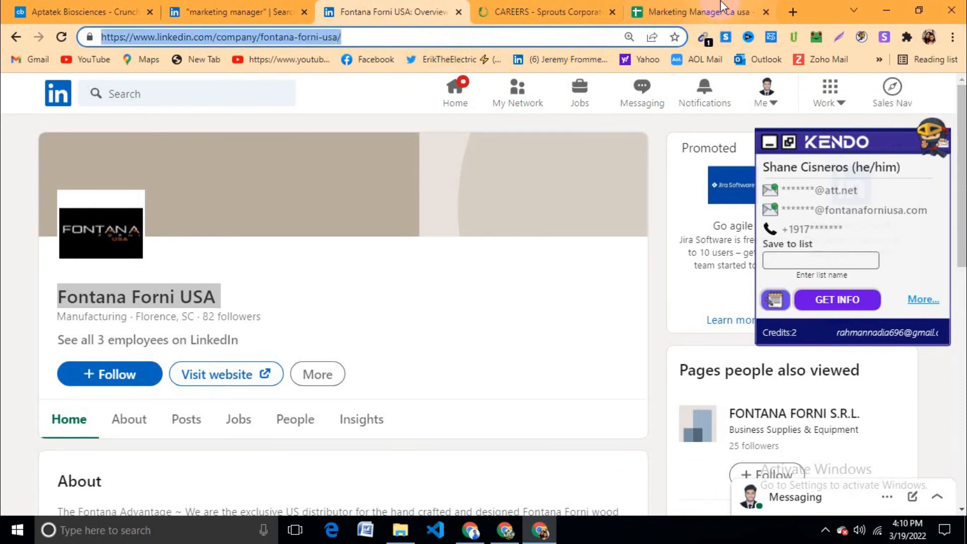
{"action": "left_click", "coordinate": [708, 11]}
{"action": "left_click", "coordinate": [718, 249]}
{"action": "key", "text": "ctrl+v"}
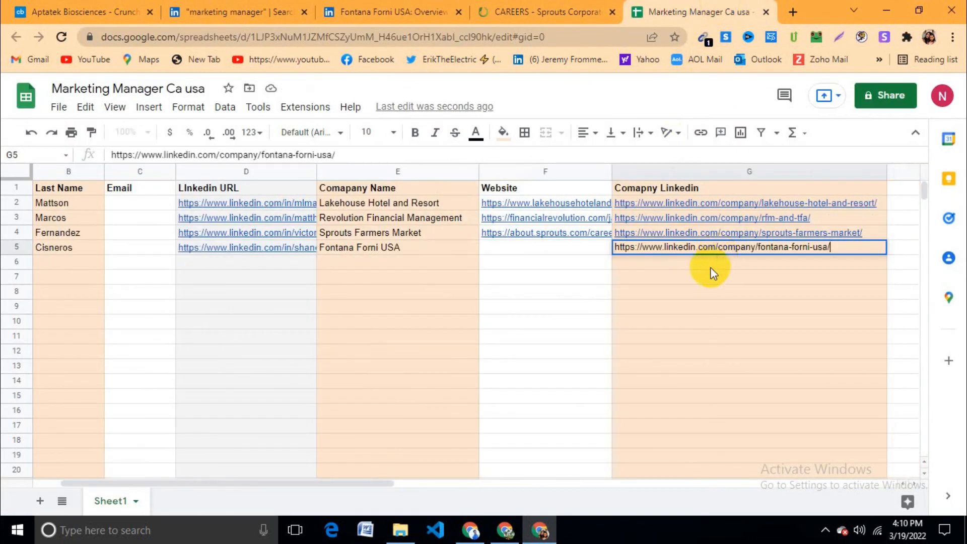
{"action": "left_click", "coordinate": [554, 306]}
Step: Close the Sprouts careers tab and paste the fontanaforniusa.com website URL into F5
{"action": "left_click", "coordinate": [568, 249]}
{"action": "left_click", "coordinate": [552, 11]}
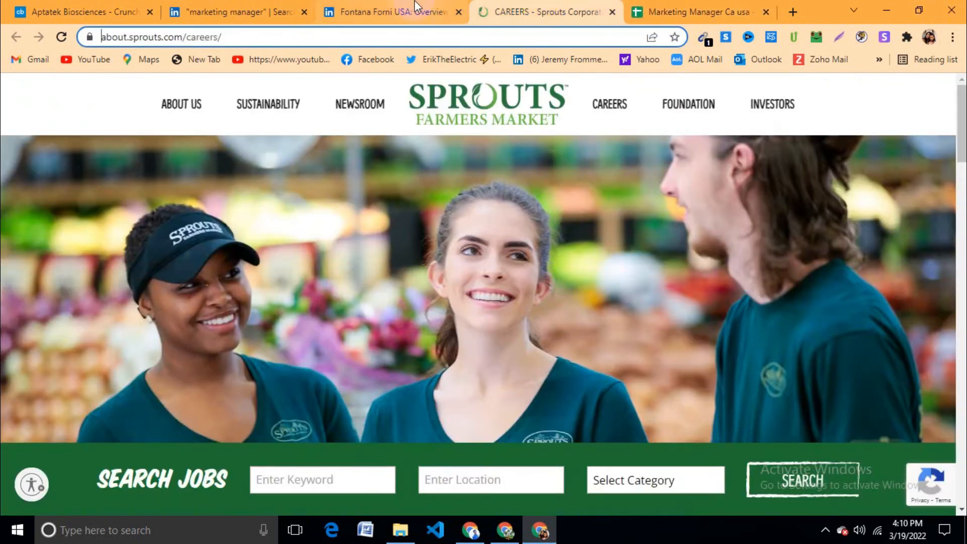
{"action": "left_click", "coordinate": [424, 11]}
{"action": "left_click", "coordinate": [613, 12]}
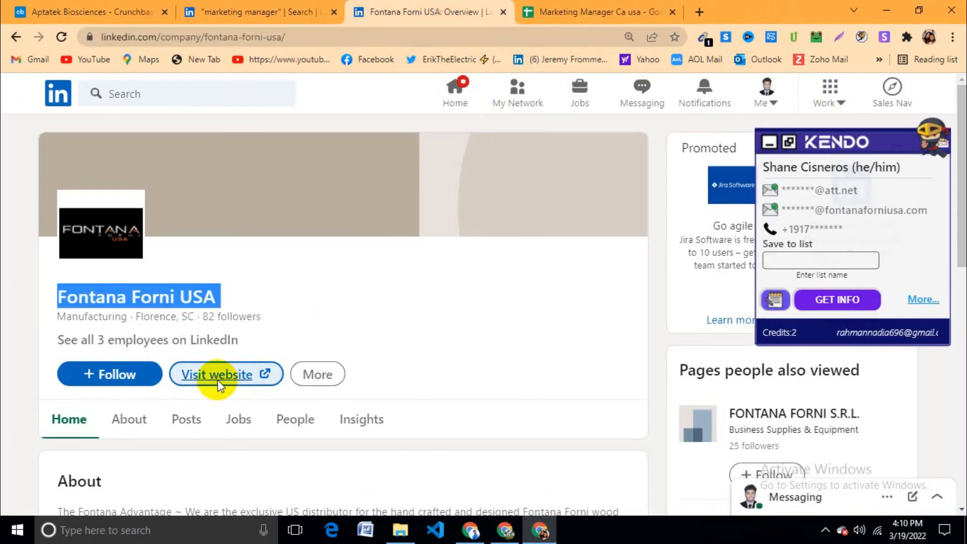
{"action": "left_click", "coordinate": [217, 376]}
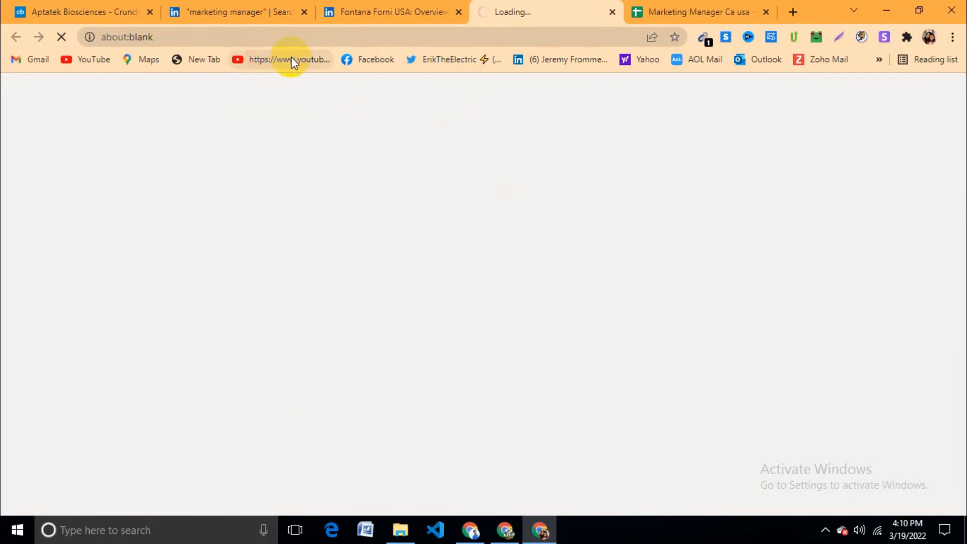
{"action": "left_click", "coordinate": [314, 36]}
{"action": "key", "text": "ctrl+c"}
{"action": "key", "text": "ctrl+Tab"}
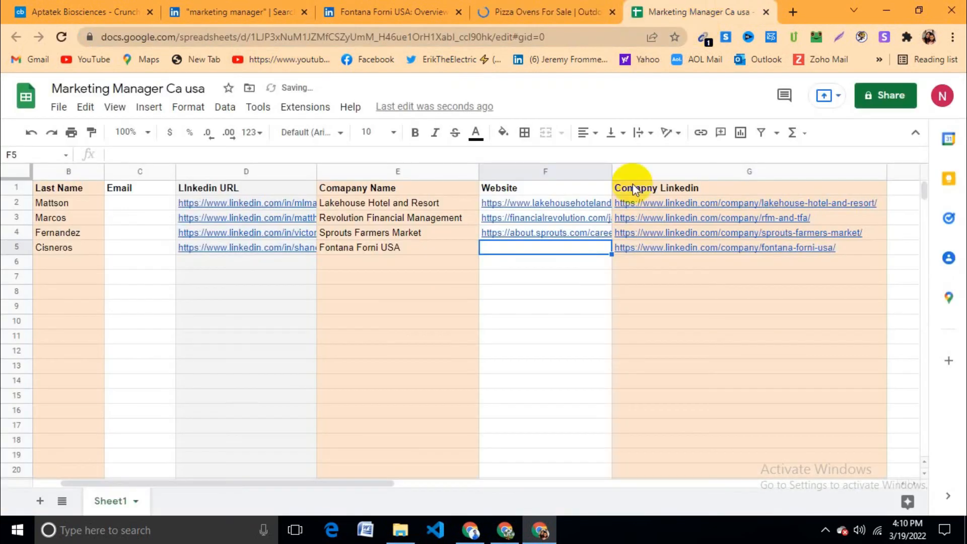
{"action": "key", "text": "ctrl+v"}
{"action": "left_click", "coordinate": [559, 306]}
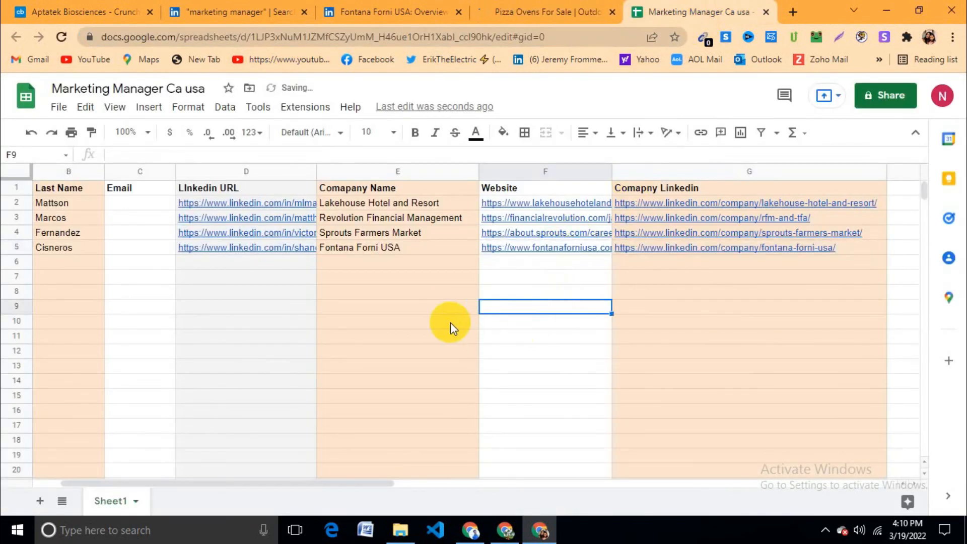
Step: Scroll back to column A, review the lead columns and select D5's profile URL
{"action": "left_click_drag", "start_coordinate": [378, 484], "coordinate": [259, 484]}
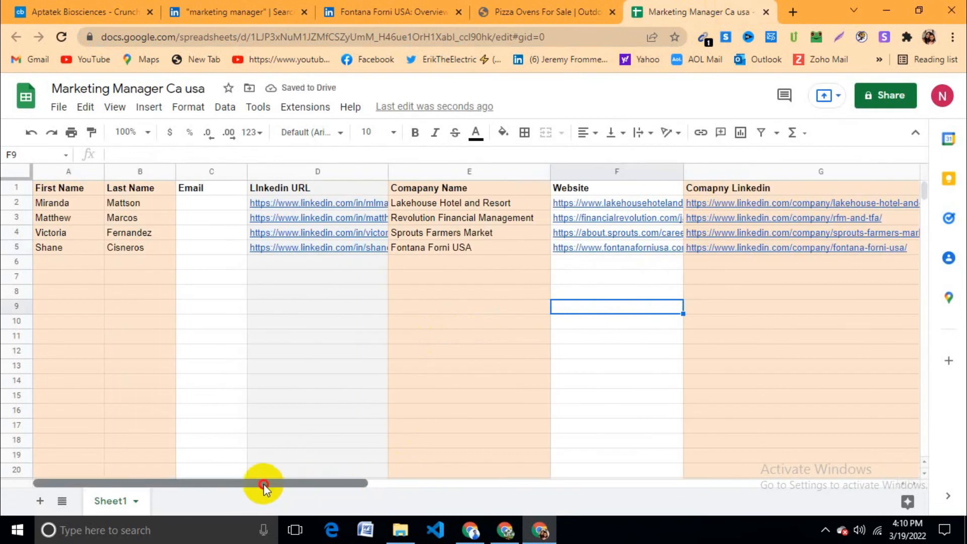
{"action": "left_click", "coordinate": [74, 261]}
{"action": "left_click", "coordinate": [76, 174]}
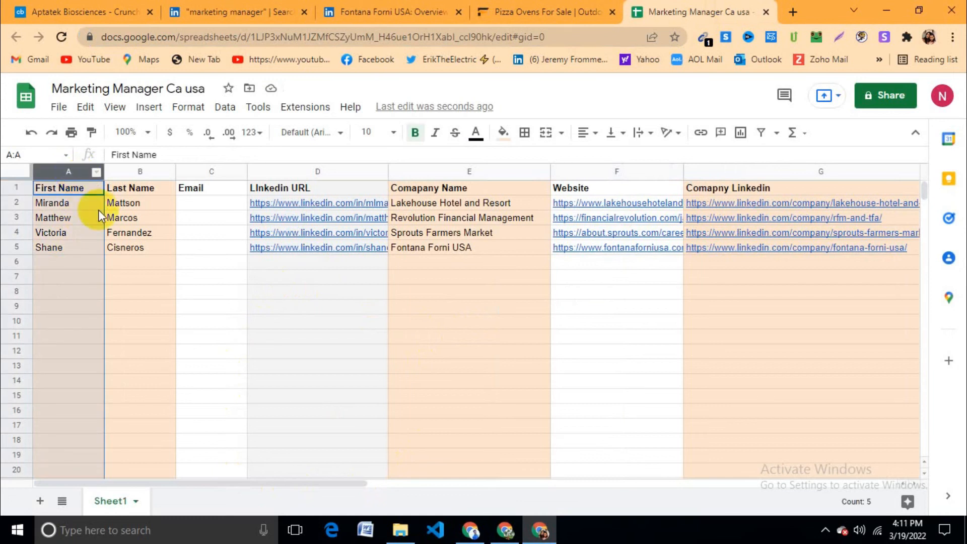
{"action": "left_click", "coordinate": [127, 302]}
{"action": "left_click", "coordinate": [132, 171]}
{"action": "left_click", "coordinate": [212, 170]}
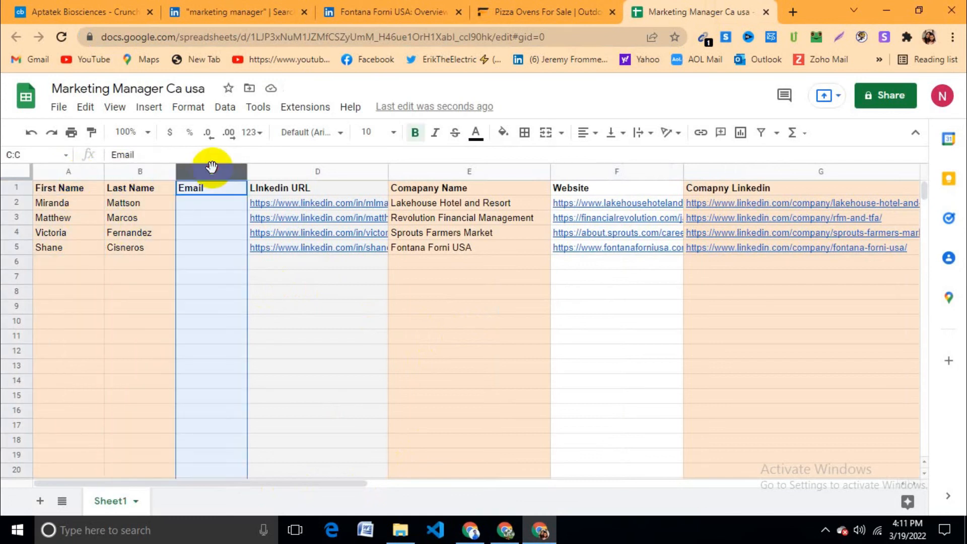
{"action": "left_click", "coordinate": [318, 171]}
{"action": "left_click", "coordinate": [356, 311]}
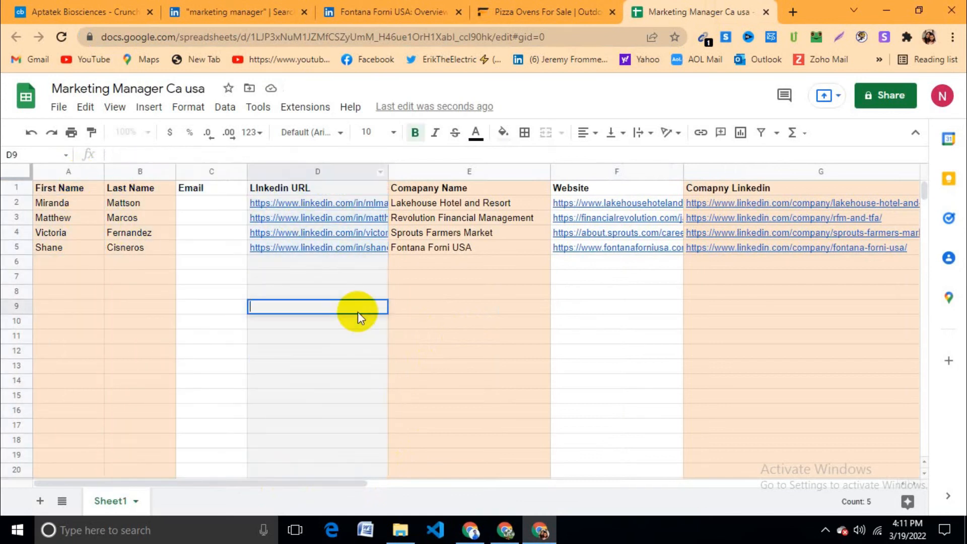
{"action": "left_click", "coordinate": [325, 245]}
Step: Reopen the lead's profile from the D5 URL and copy the company email from the Kendo panel
{"action": "left_click", "coordinate": [388, 12]}
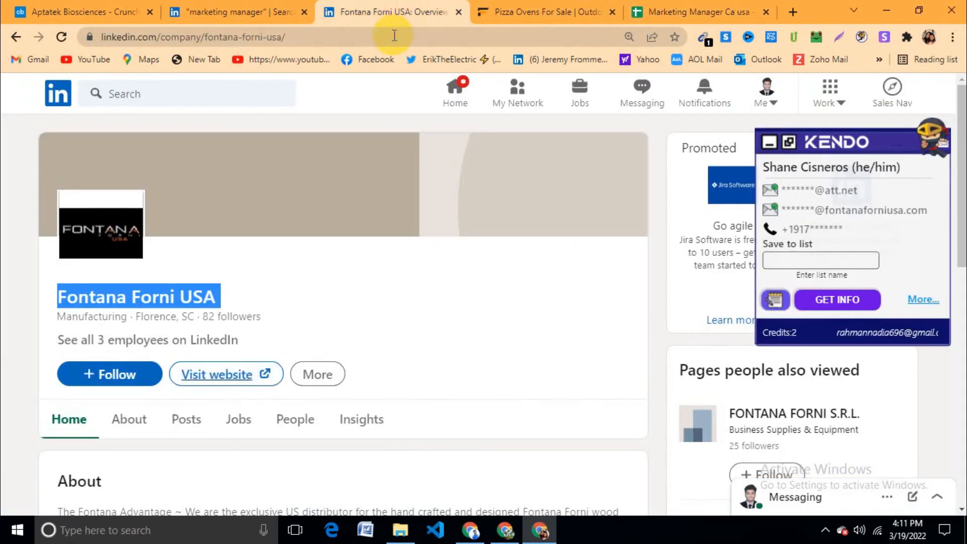
{"action": "left_click", "coordinate": [391, 35]}
{"action": "key", "text": "Return"}
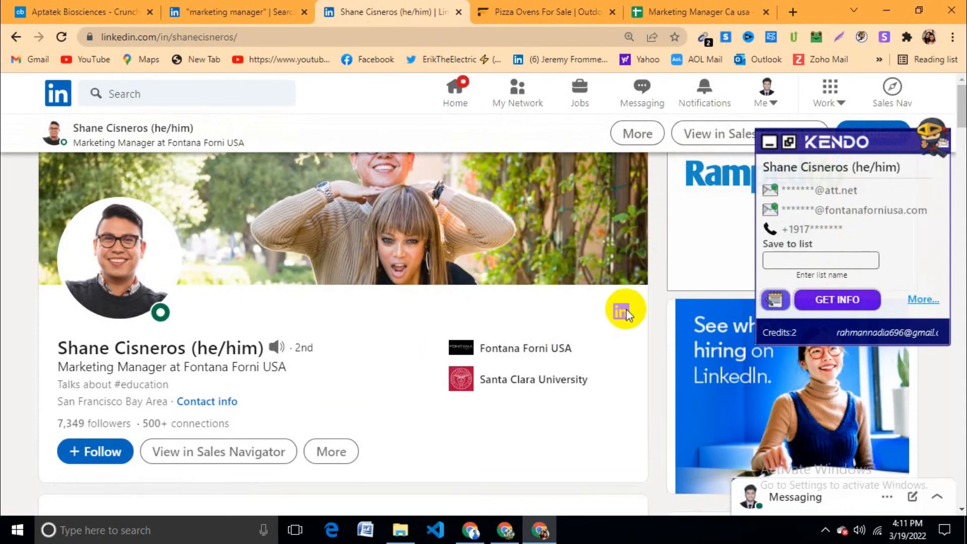
{"action": "left_click", "coordinate": [867, 256]}
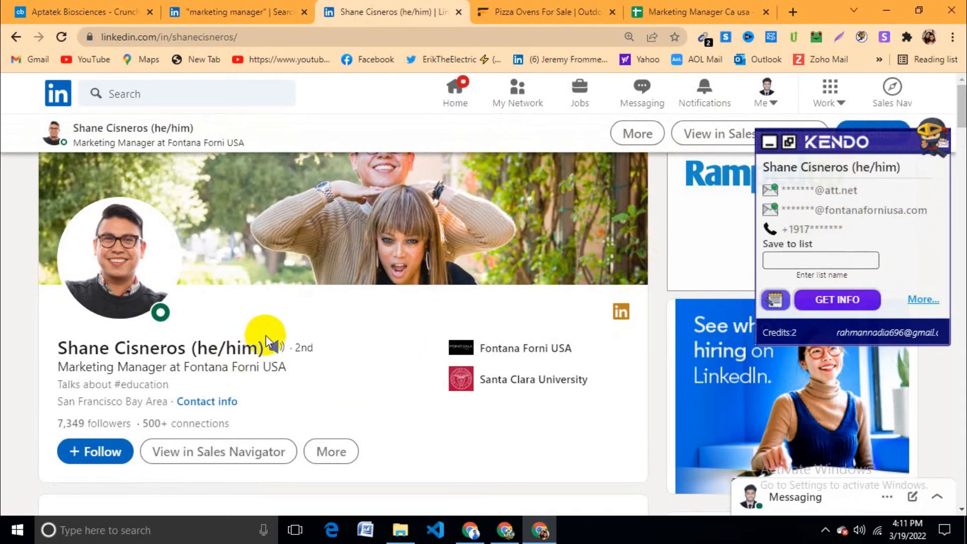
{"action": "left_click", "coordinate": [847, 304]}
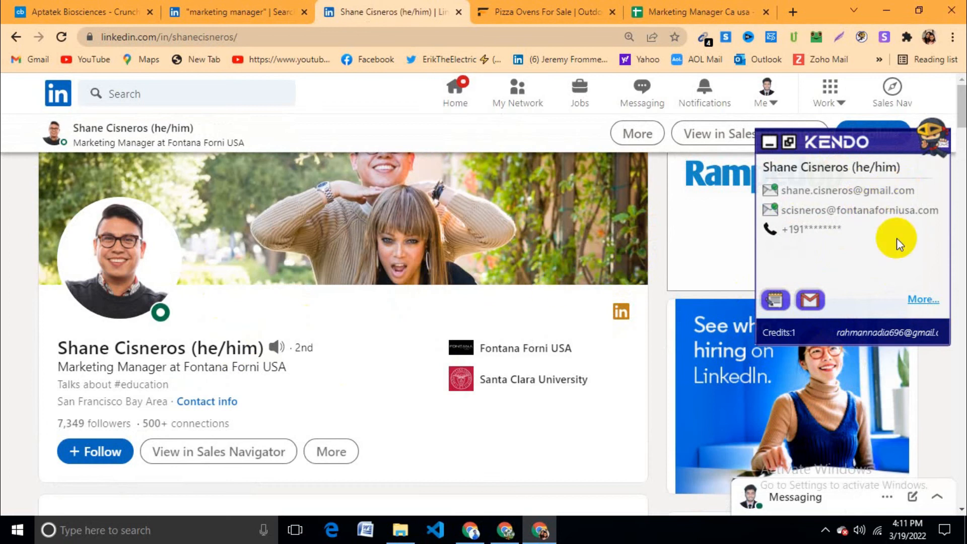
{"action": "left_click", "coordinate": [929, 214]}
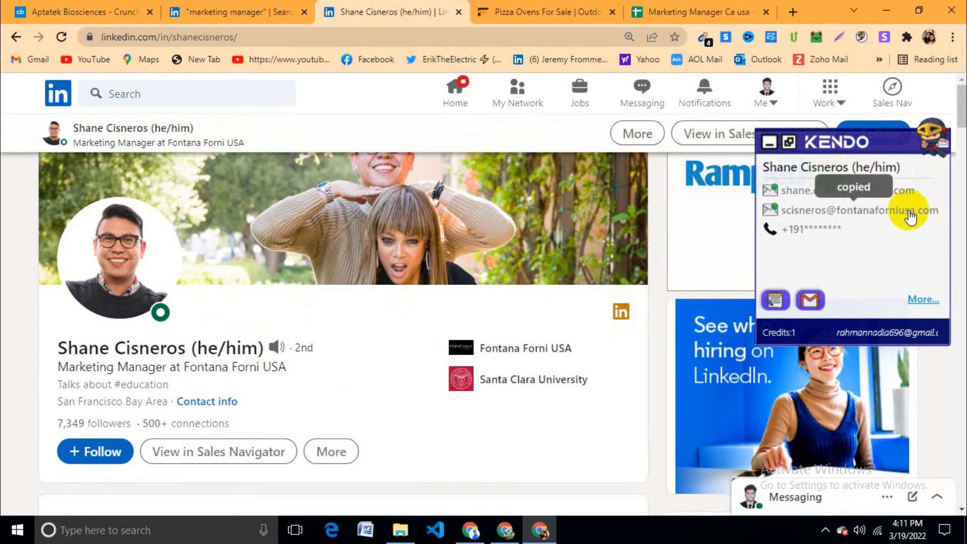
Step: Paste the Fontana Forni USA contact's work email into cell C5
{"action": "left_click", "coordinate": [504, 534]}
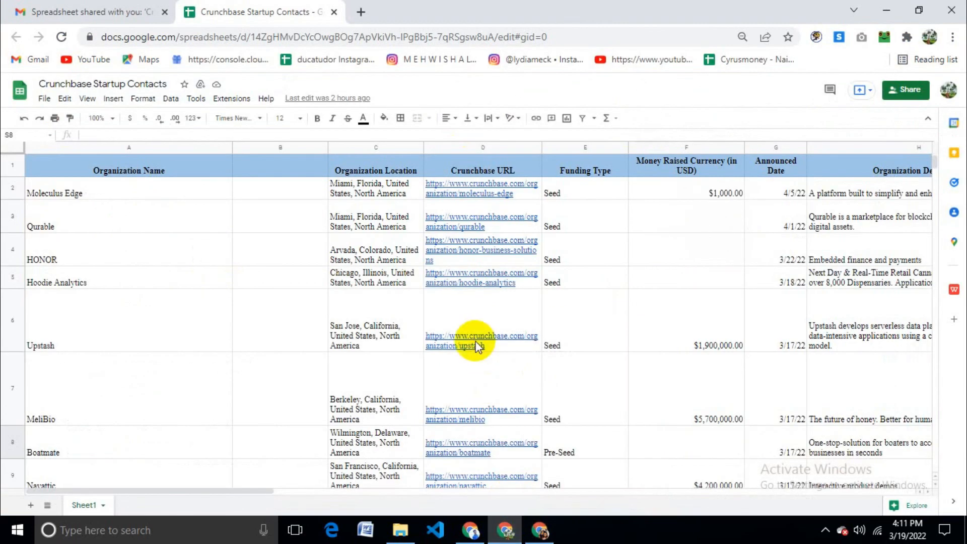
{"action": "left_click", "coordinate": [538, 529]}
{"action": "left_click", "coordinate": [531, 5]}
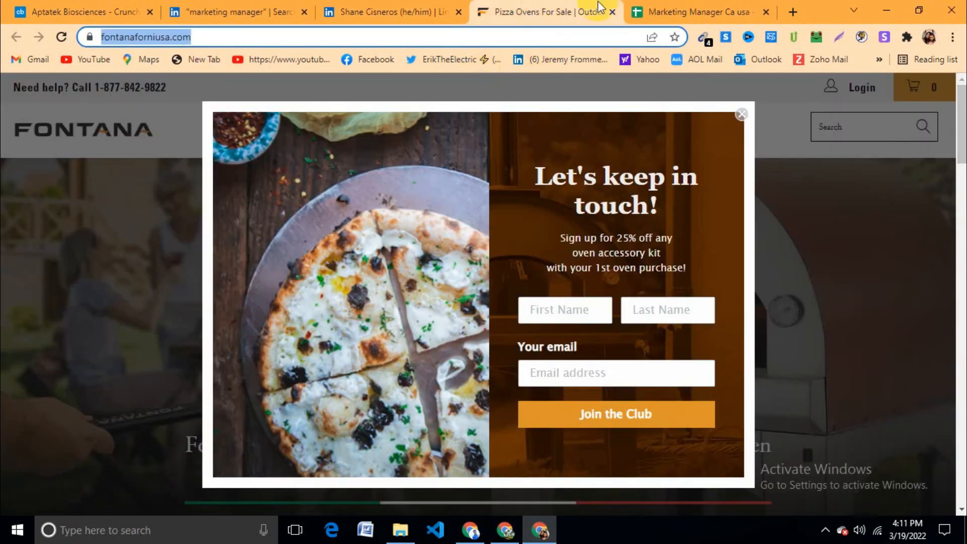
{"action": "left_click", "coordinate": [700, 11]}
{"action": "left_click", "coordinate": [216, 246]}
{"action": "key", "text": "ctrl+v"}
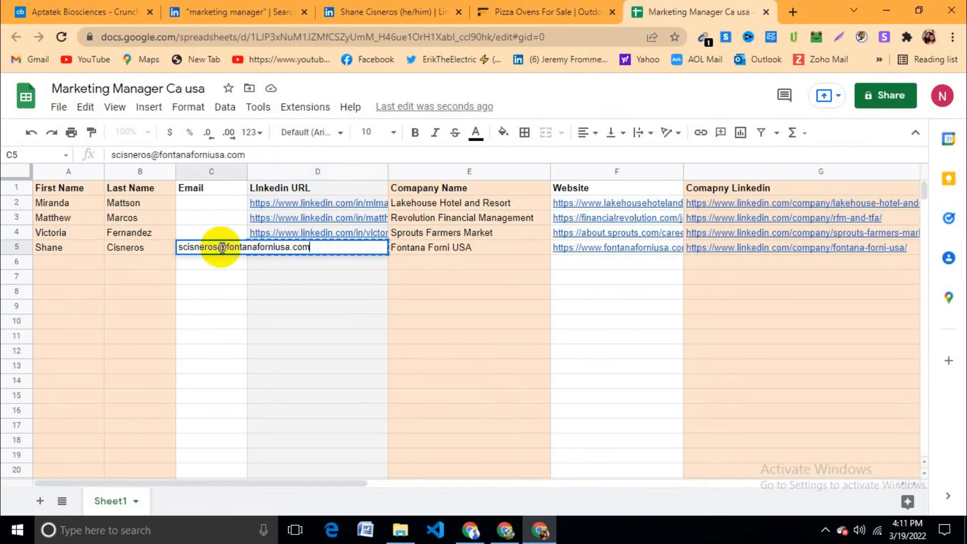
{"action": "left_click", "coordinate": [272, 306]}
Step: Widen the Email column so the full address shows, then check cells C3 to C7
{"action": "left_click_drag", "start_coordinate": [247, 171], "coordinate": [312, 172]}
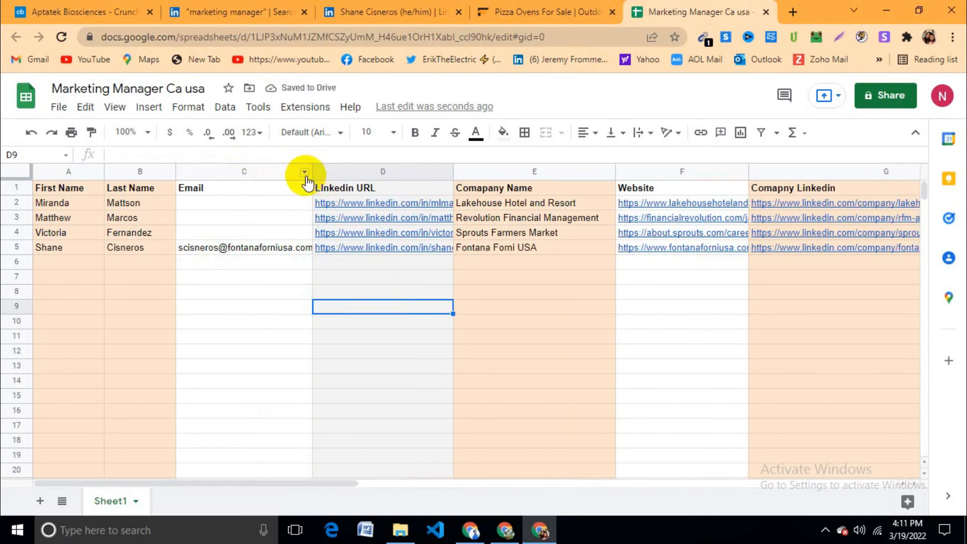
{"action": "left_click_drag", "start_coordinate": [311, 168], "coordinate": [317, 170]}
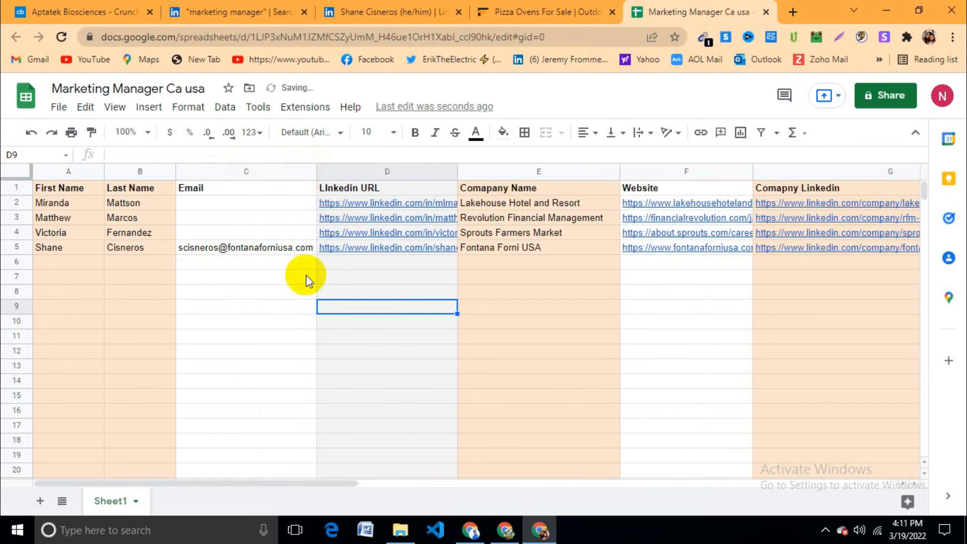
{"action": "left_click", "coordinate": [302, 275]}
{"action": "left_click", "coordinate": [295, 237]}
{"action": "left_click", "coordinate": [302, 277]}
{"action": "left_click", "coordinate": [283, 232]}
{"action": "left_click", "coordinate": [286, 214]}
{"action": "left_click", "coordinate": [294, 246]}
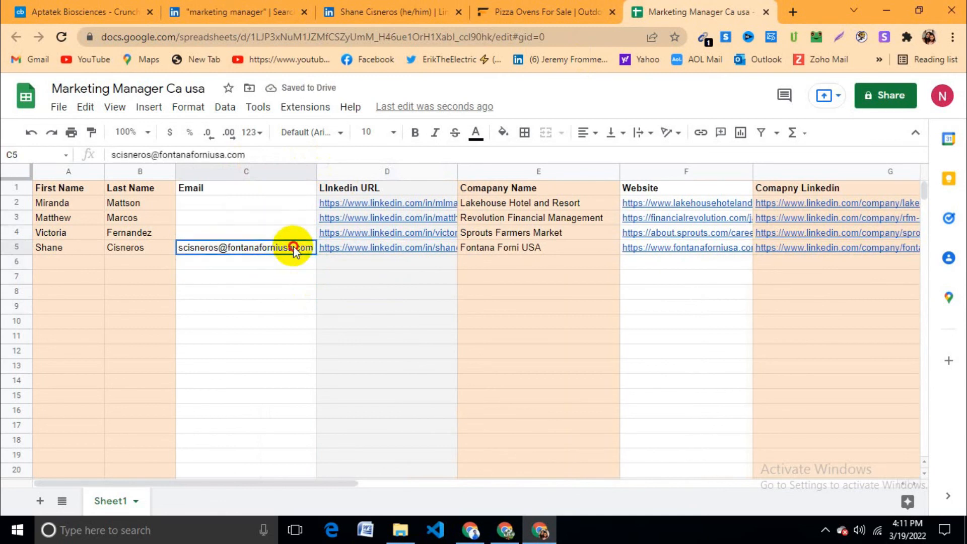
{"action": "left_click", "coordinate": [295, 231]}
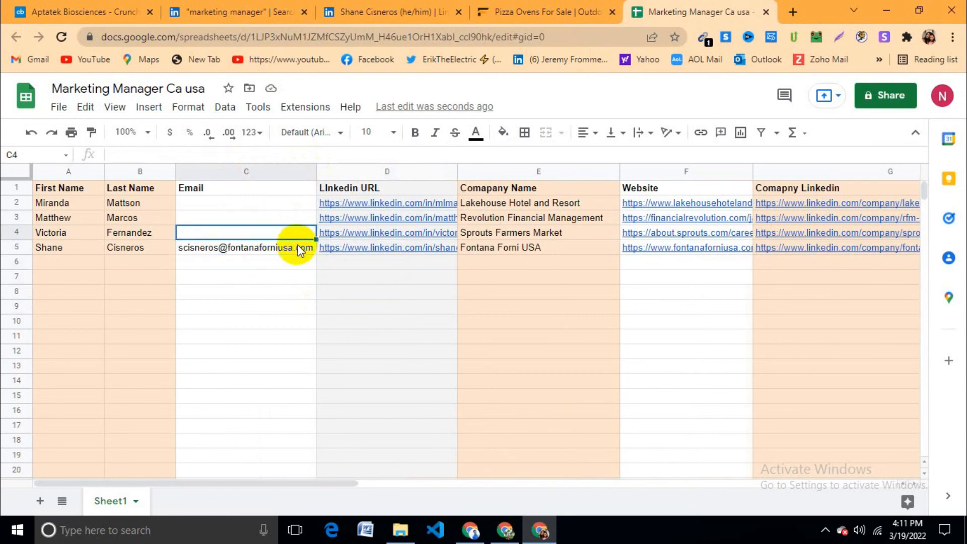
Step: Move between C4 and C5, then start editing the empty email cell C4
{"action": "mouse_move", "coordinate": [304, 254]}
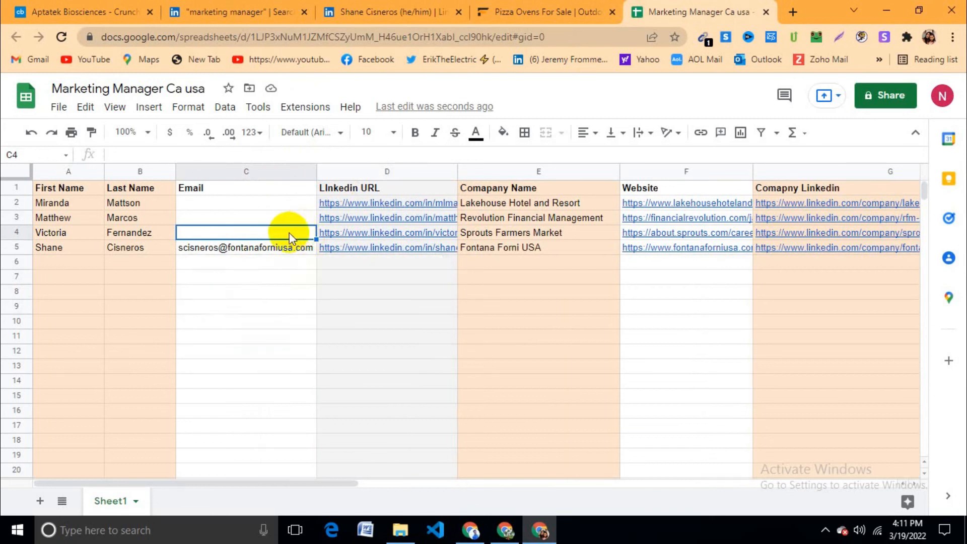
{"action": "left_click", "coordinate": [285, 249]}
{"action": "left_click", "coordinate": [308, 268]}
{"action": "left_click", "coordinate": [302, 249]}
{"action": "left_click", "coordinate": [300, 236]}
{"action": "left_click", "coordinate": [304, 247]}
{"action": "left_click", "coordinate": [301, 235]}
{"action": "left_click", "coordinate": [301, 244]}
{"action": "double_click", "coordinate": [297, 233]}
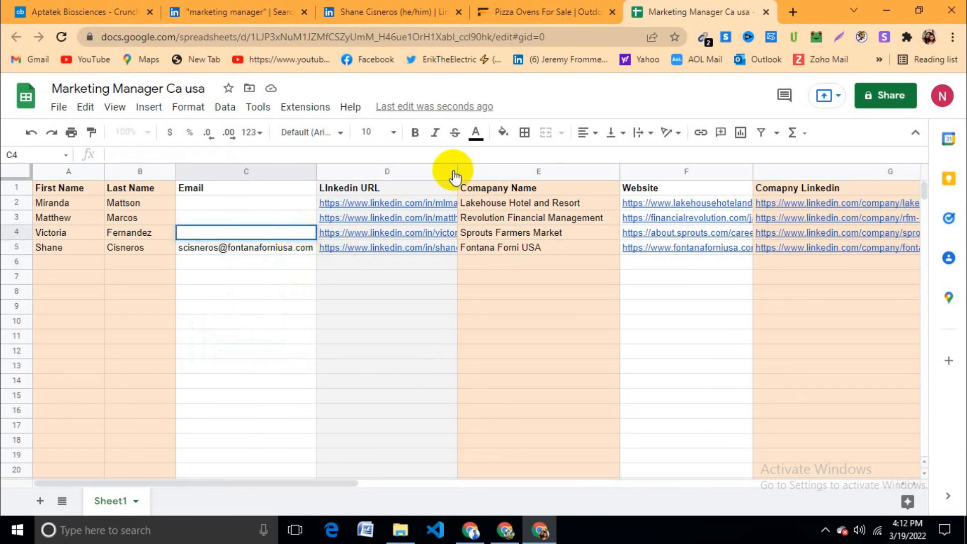
Step: Open the Sprouts Farmers Market contact's LinkedIn profile using the URL from D4
{"action": "left_click", "coordinate": [365, 280]}
{"action": "left_click", "coordinate": [379, 235]}
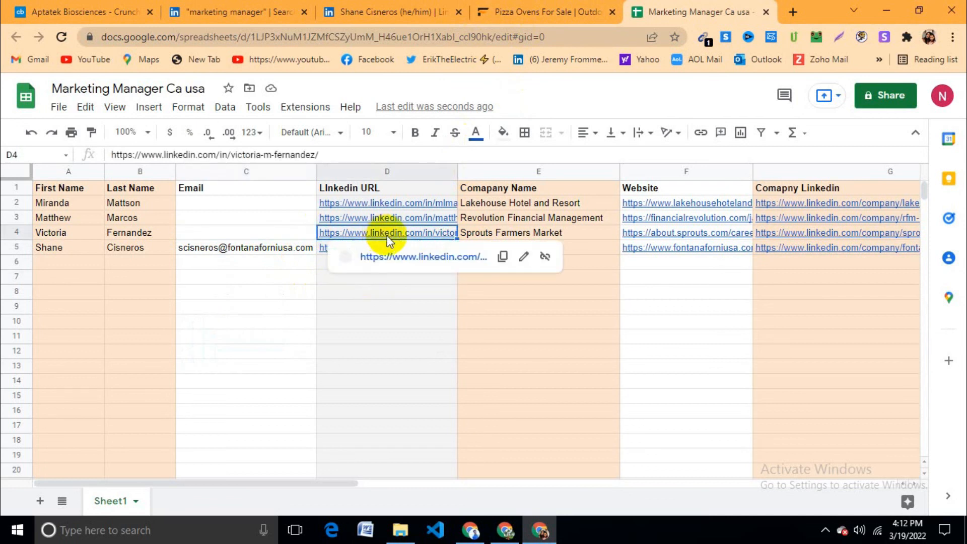
{"action": "key", "text": "ctrl+c"}
{"action": "left_click", "coordinate": [504, 12]}
{"action": "left_click", "coordinate": [388, 12]}
{"action": "left_click", "coordinate": [389, 35]}
{"action": "key", "text": "ctrl+v"}
{"action": "key", "text": "Return"}
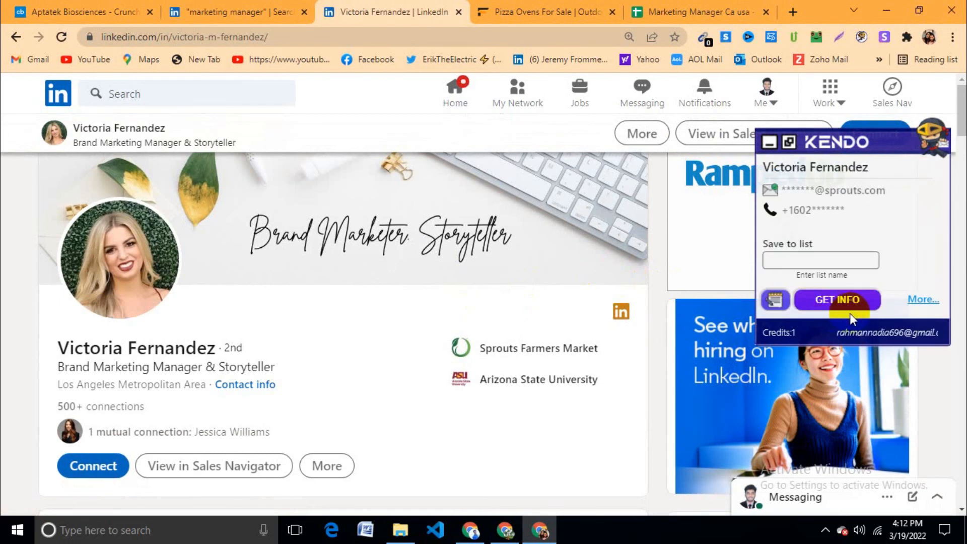
Step: Reveal and copy the contact's work email with Kendo's GET INFO, then return to the sheet
{"action": "left_click", "coordinate": [907, 191]}
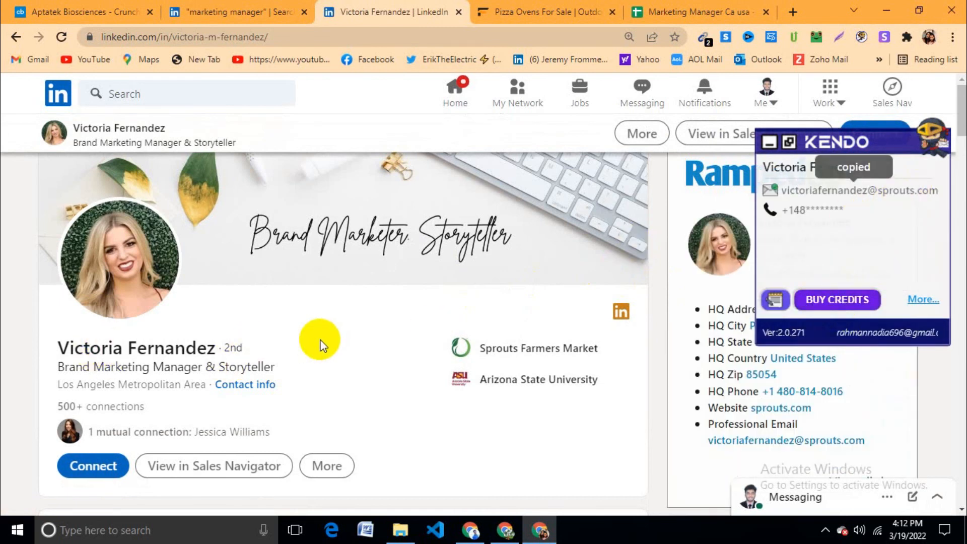
{"action": "left_click", "coordinate": [930, 192]}
{"action": "left_click", "coordinate": [280, 7]}
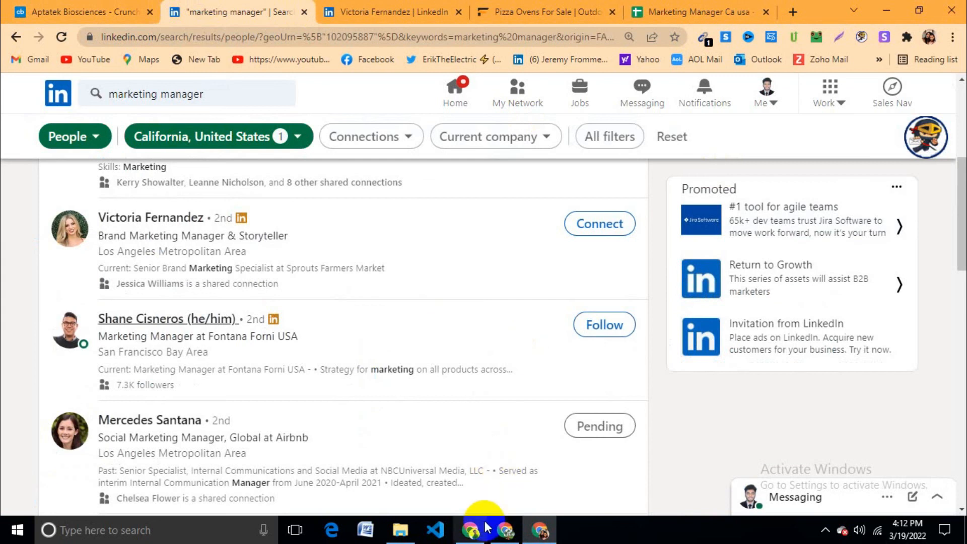
{"action": "left_click", "coordinate": [505, 530]}
{"action": "left_click", "coordinate": [541, 528]}
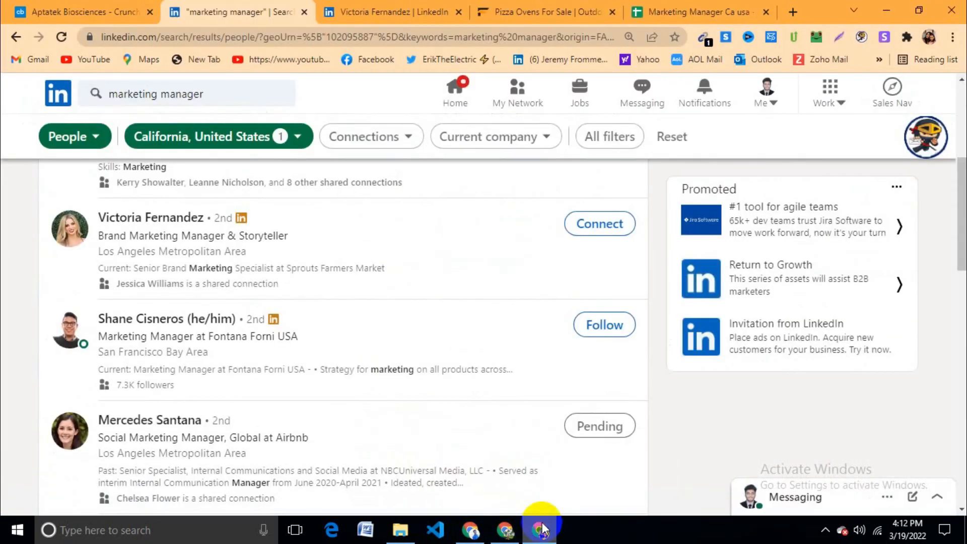
{"action": "left_click", "coordinate": [444, 5]}
{"action": "left_click", "coordinate": [670, 5]}
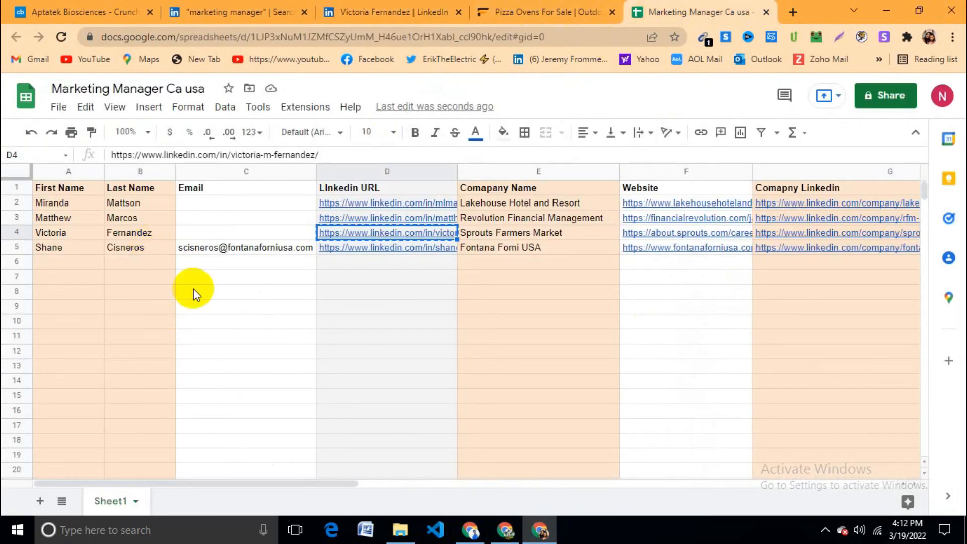
Step: Paste the Sprouts Farmers Market contact's email into cell C4
{"action": "left_click", "coordinate": [230, 235]}
{"action": "key", "text": "ctrl+v"}
{"action": "left_click", "coordinate": [259, 295]}
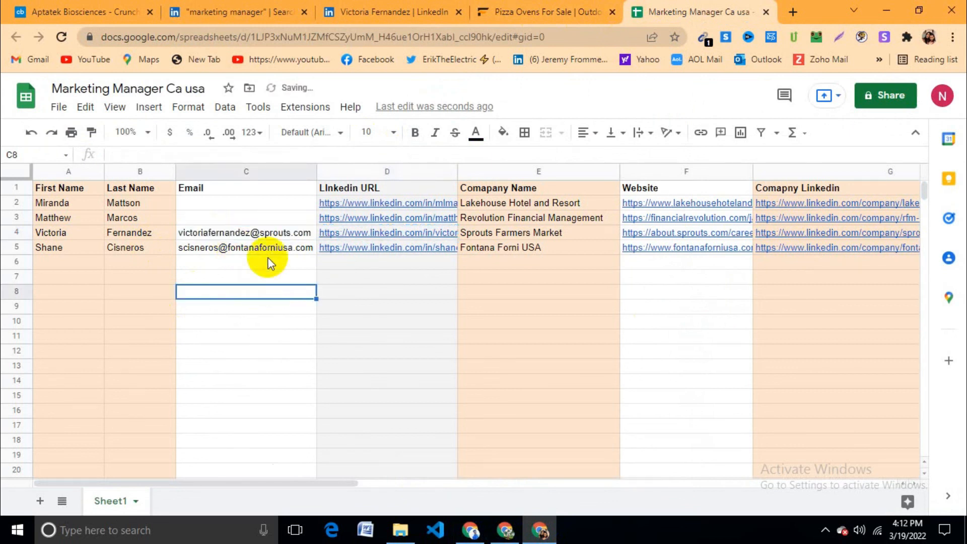
{"action": "left_click", "coordinate": [273, 221]}
{"action": "left_click", "coordinate": [274, 205]}
{"action": "left_click", "coordinate": [293, 276]}
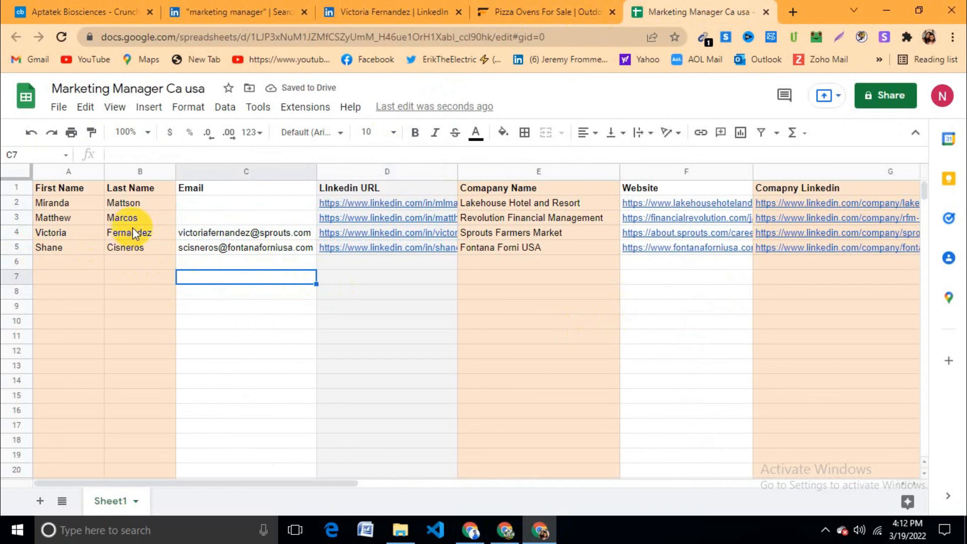
Step: Review each column from A through Comapny Linkedin
{"action": "left_click", "coordinate": [83, 174]}
{"action": "left_click", "coordinate": [155, 167]}
{"action": "left_click", "coordinate": [240, 167]}
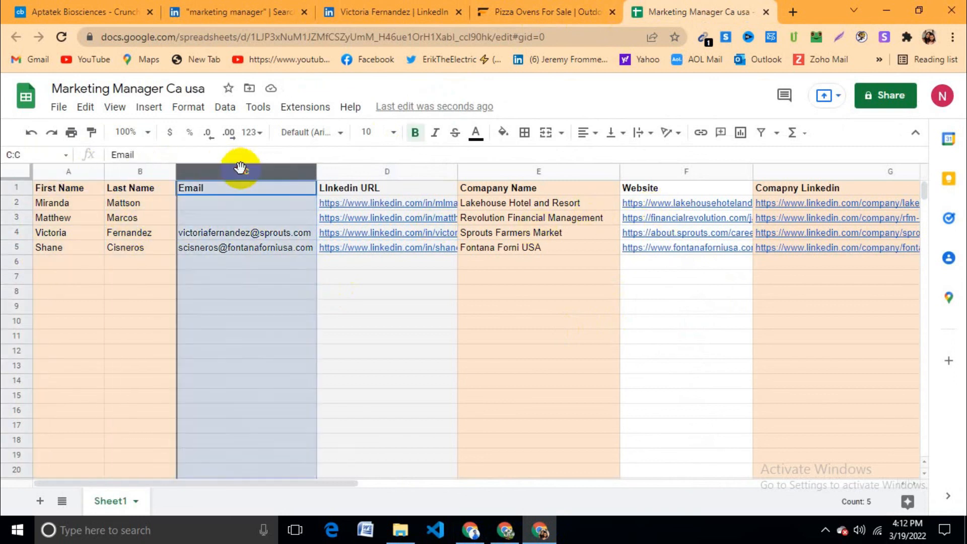
{"action": "left_click", "coordinate": [384, 172]}
{"action": "left_click", "coordinate": [558, 169]}
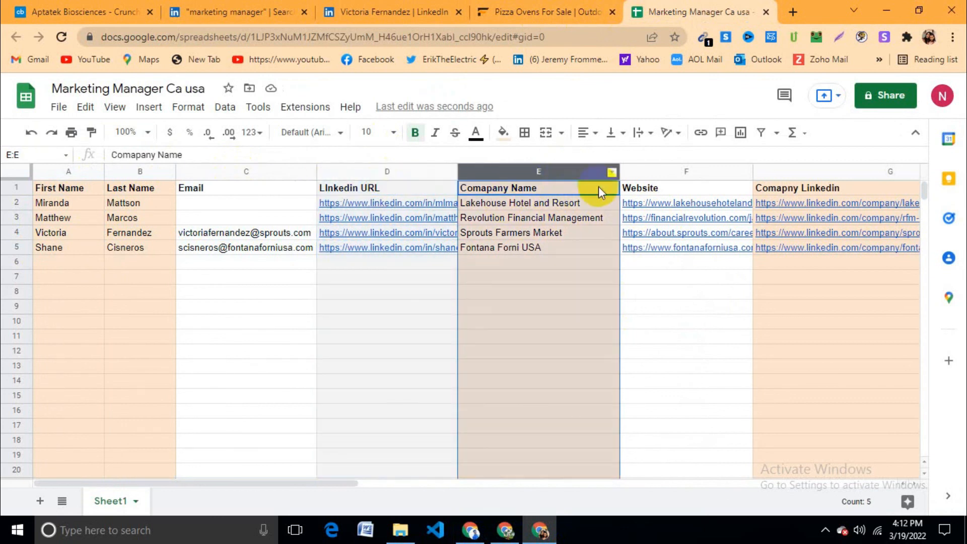
{"action": "left_click", "coordinate": [693, 172]}
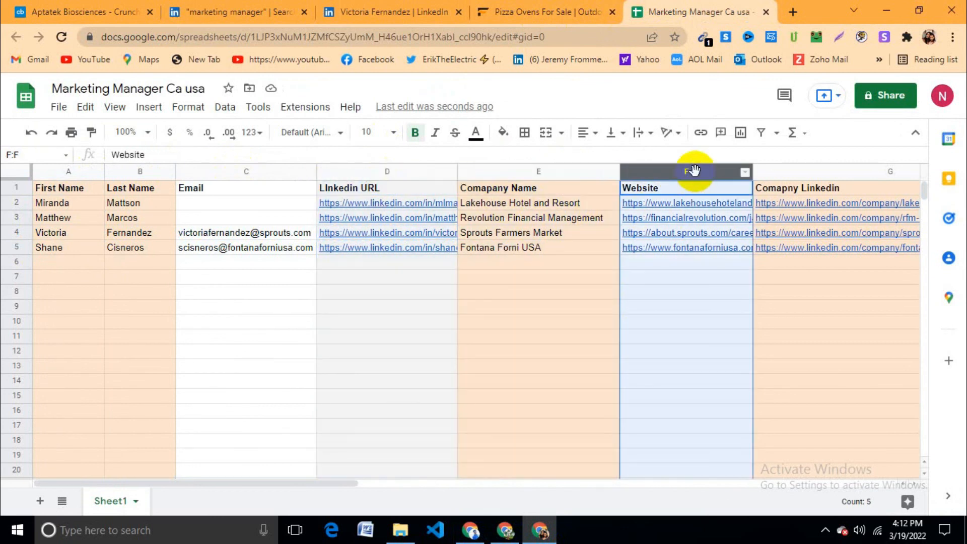
{"action": "left_click", "coordinate": [829, 174]}
Step: Check the row 6 cells across columns A to G
{"action": "left_click", "coordinate": [693, 292]}
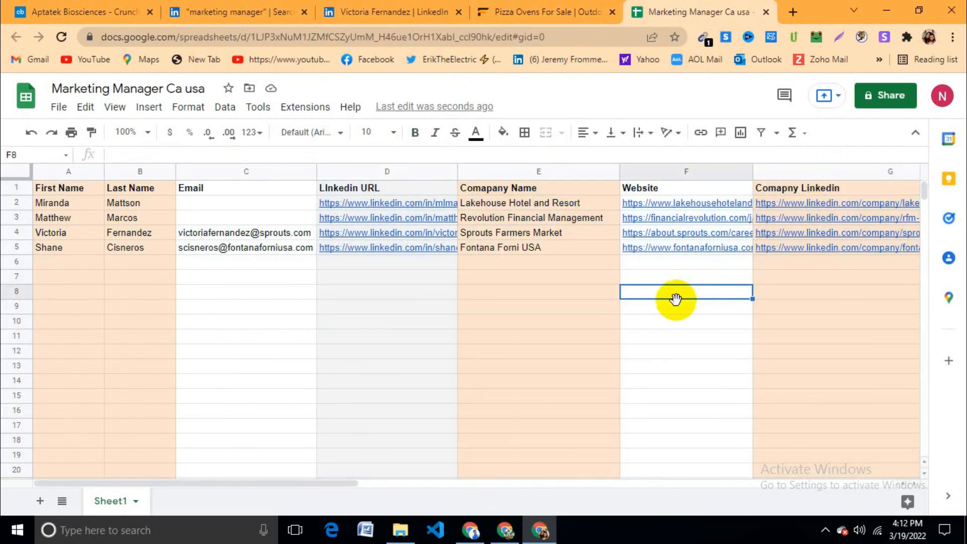
{"action": "left_click", "coordinate": [670, 263]}
{"action": "left_click", "coordinate": [824, 258]}
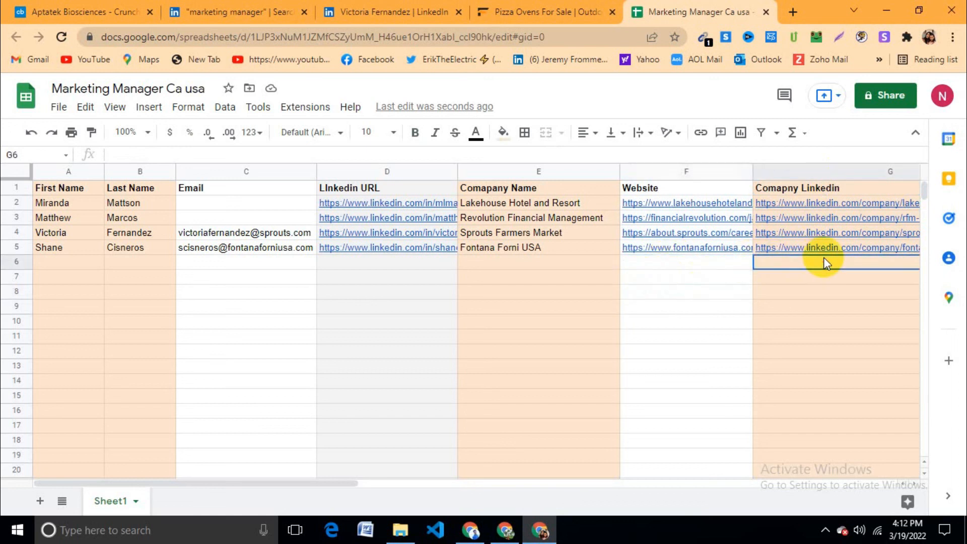
{"action": "left_click", "coordinate": [689, 264]}
{"action": "left_click", "coordinate": [587, 270]}
{"action": "left_click", "coordinate": [406, 270]}
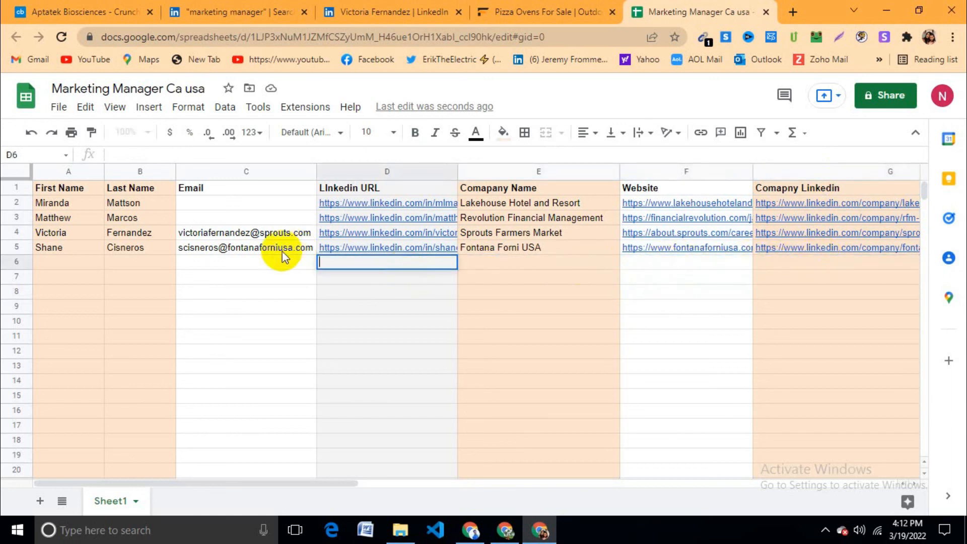
{"action": "left_click", "coordinate": [265, 268]}
{"action": "left_click", "coordinate": [142, 270]}
{"action": "left_click", "coordinate": [65, 265]}
{"action": "left_click", "coordinate": [237, 268]}
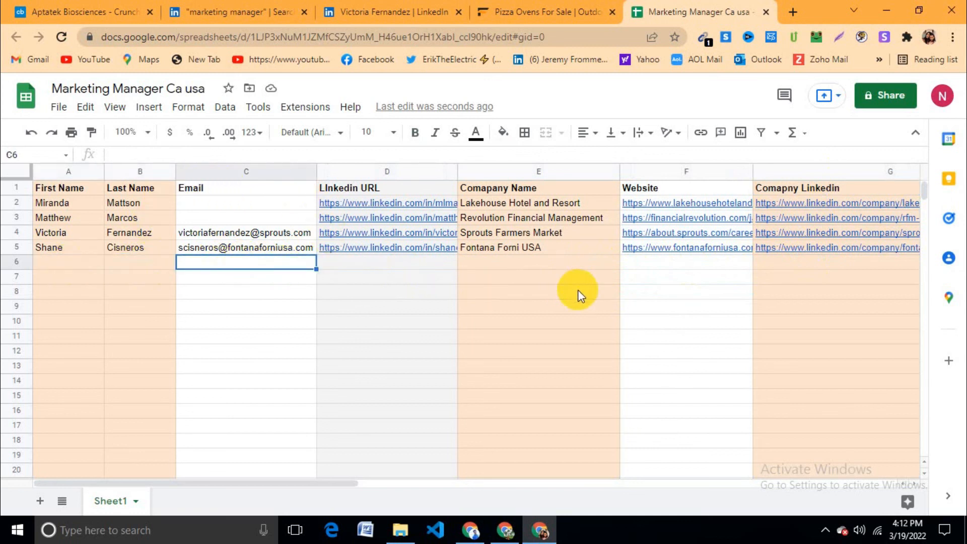
Step: Inspect the company name in E5 and the cells E6 to G6 without changing them
{"action": "left_click", "coordinate": [564, 250]}
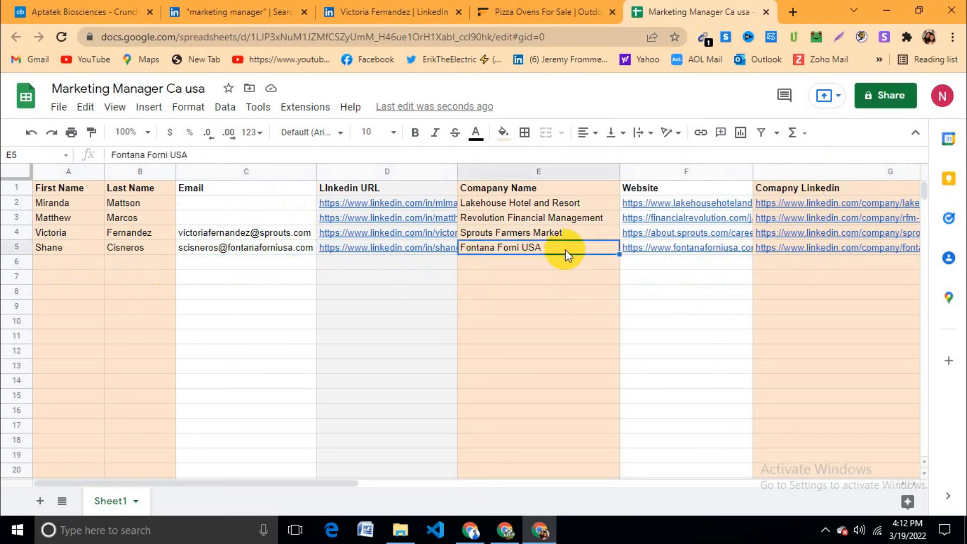
{"action": "left_click", "coordinate": [607, 267]}
{"action": "left_click", "coordinate": [672, 262]}
{"action": "left_click", "coordinate": [598, 264]}
{"action": "double_click", "coordinate": [598, 264]}
{"action": "left_click", "coordinate": [665, 263]}
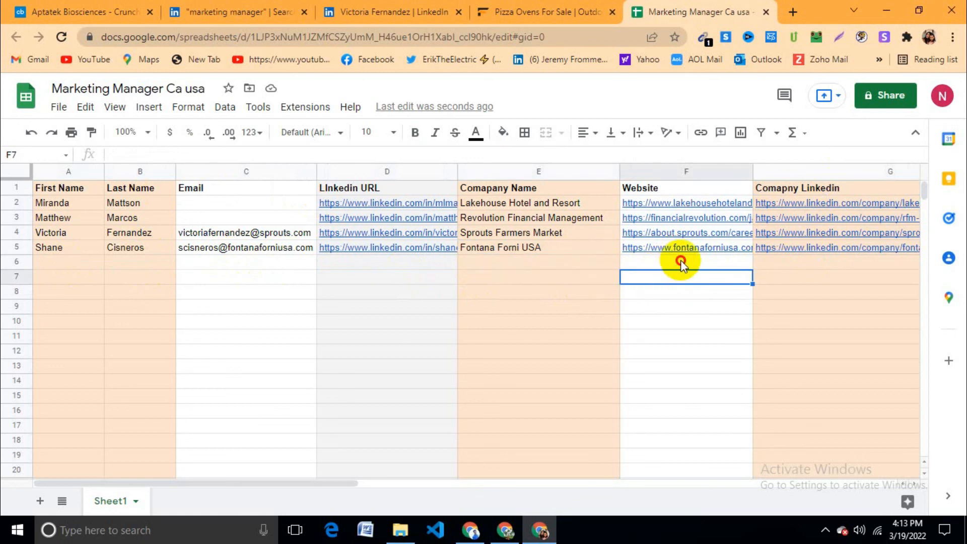
{"action": "left_click", "coordinate": [769, 263]}
{"action": "left_click", "coordinate": [714, 309]}
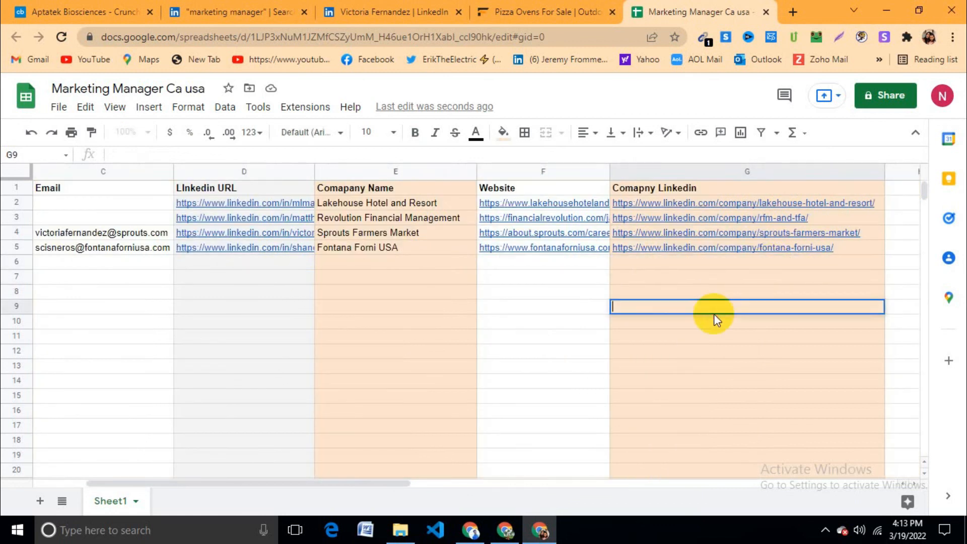
{"action": "left_click", "coordinate": [519, 277]}
{"action": "left_click", "coordinate": [530, 262]}
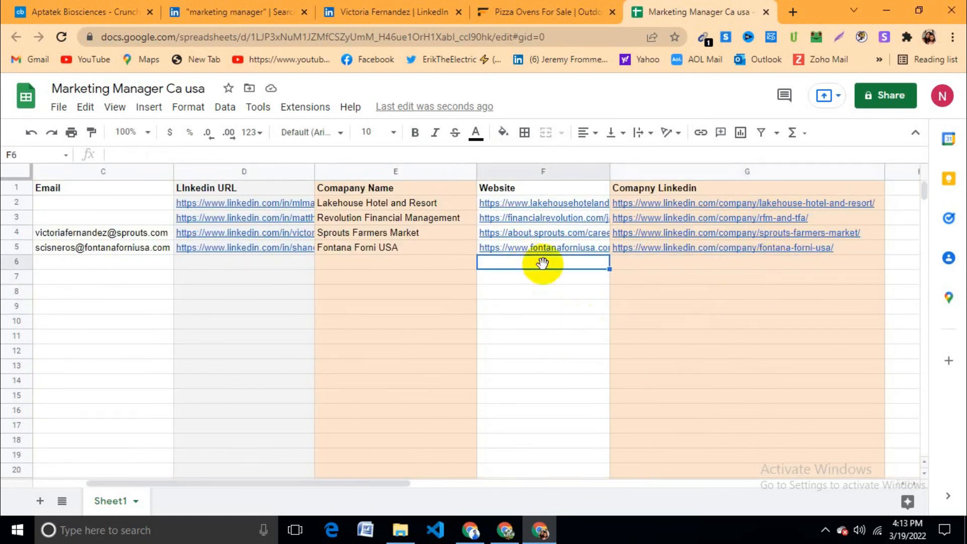